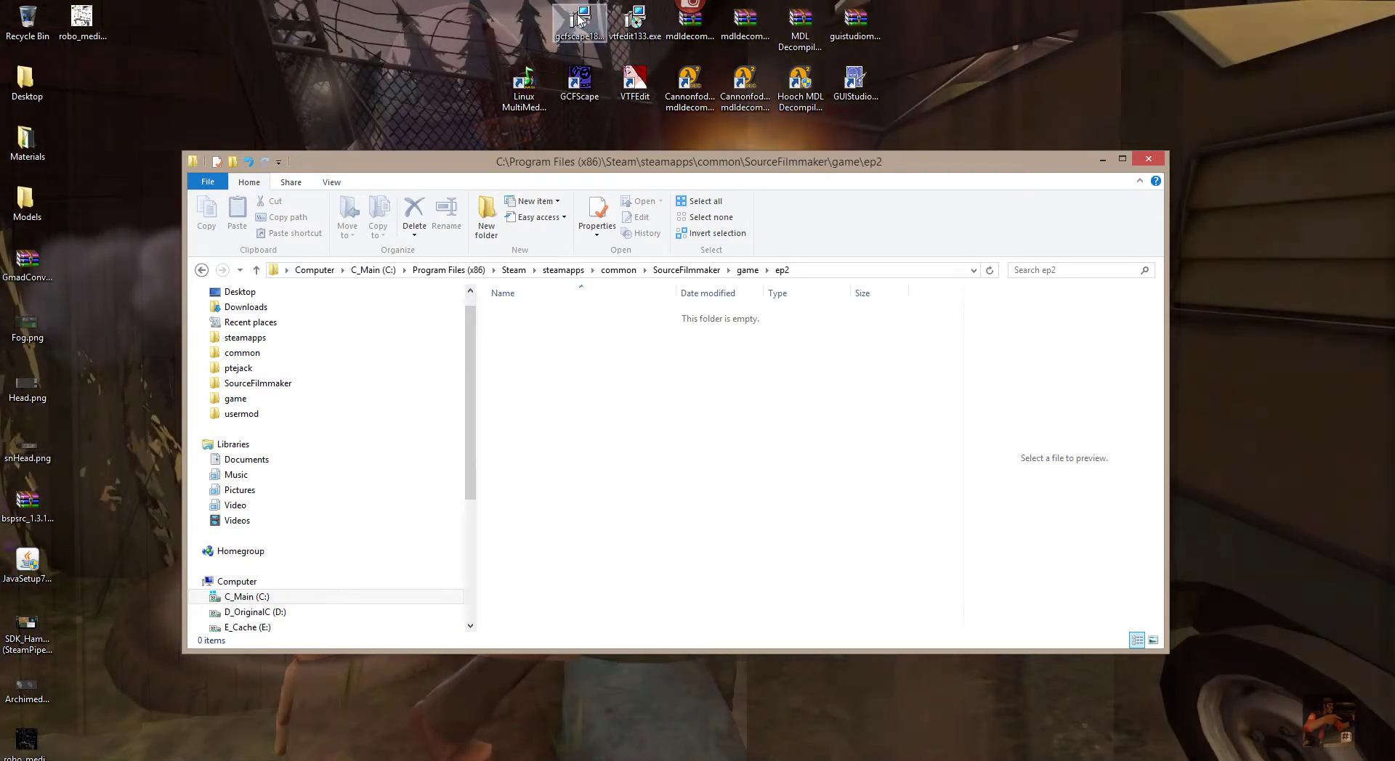
Step: Search the web for "gcfscape" in the browser and open the Nem's Tools GCFScape download page
{"action": "left_click", "coordinate": [579, 19]}
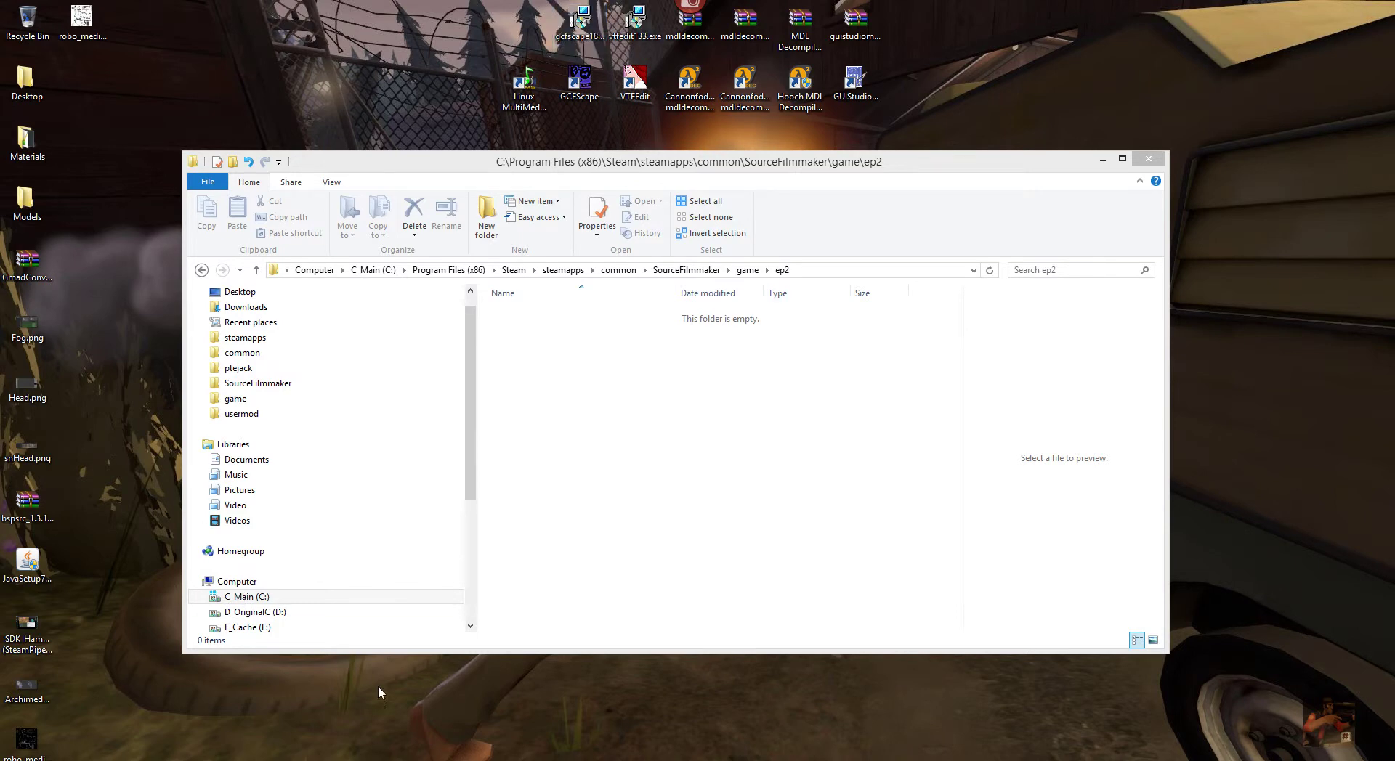
{"action": "left_click", "coordinate": [377, 760]}
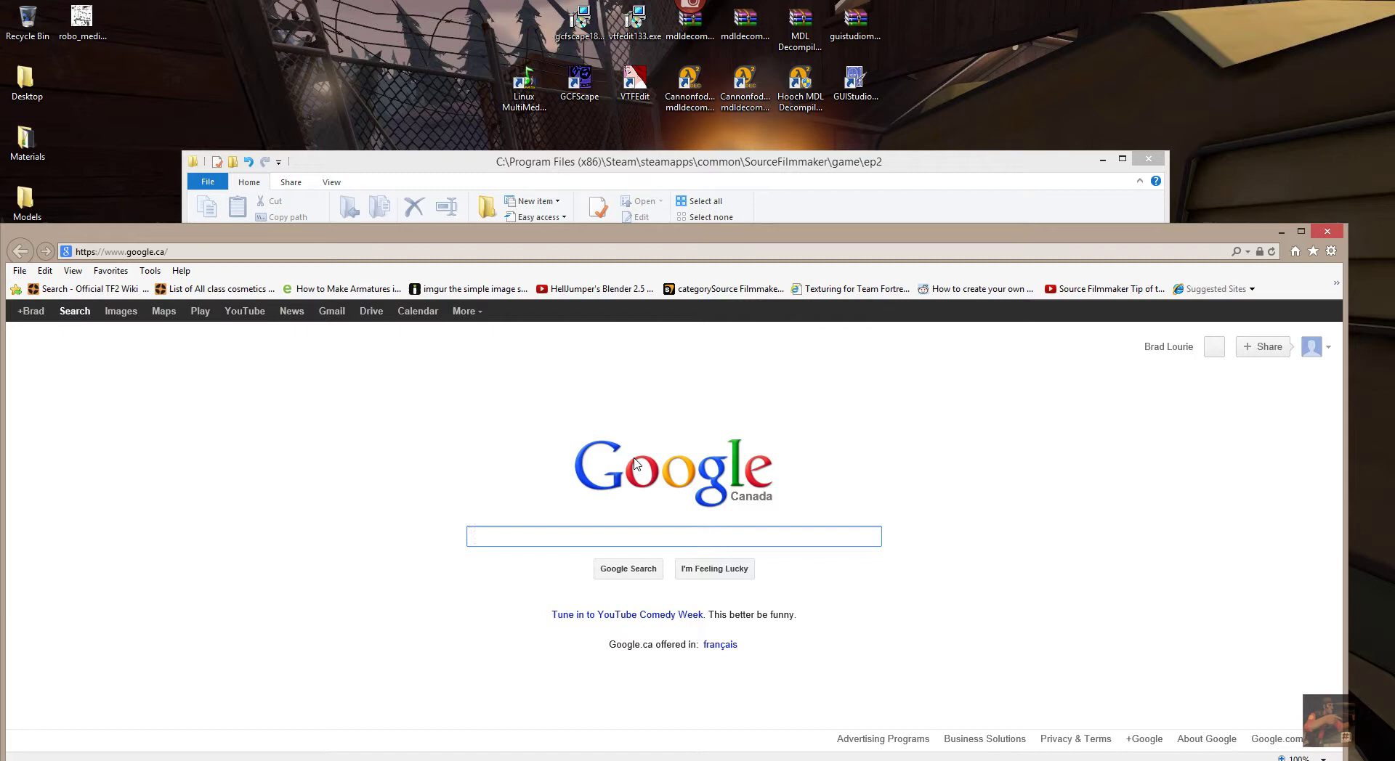
{"action": "type", "text": "gc"}
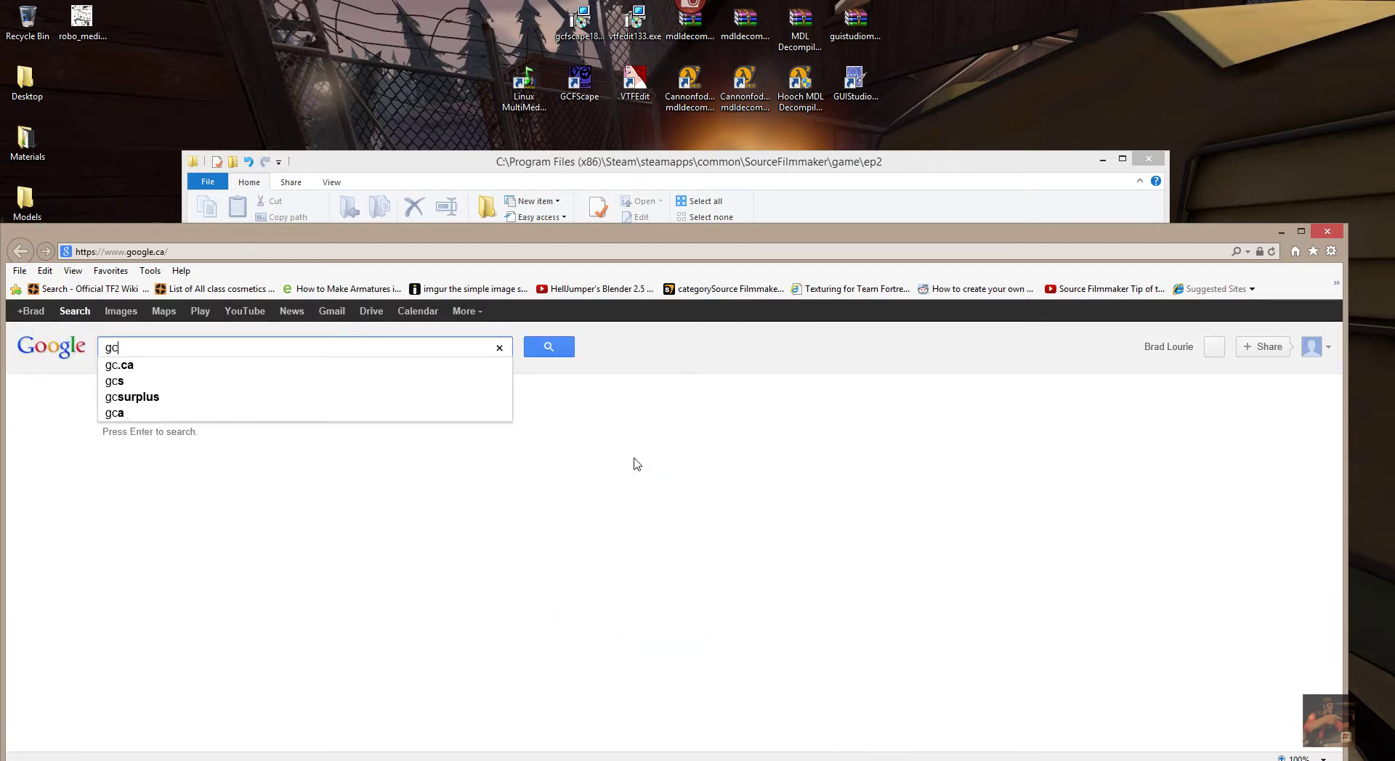
{"action": "type", "text": "fscape"}
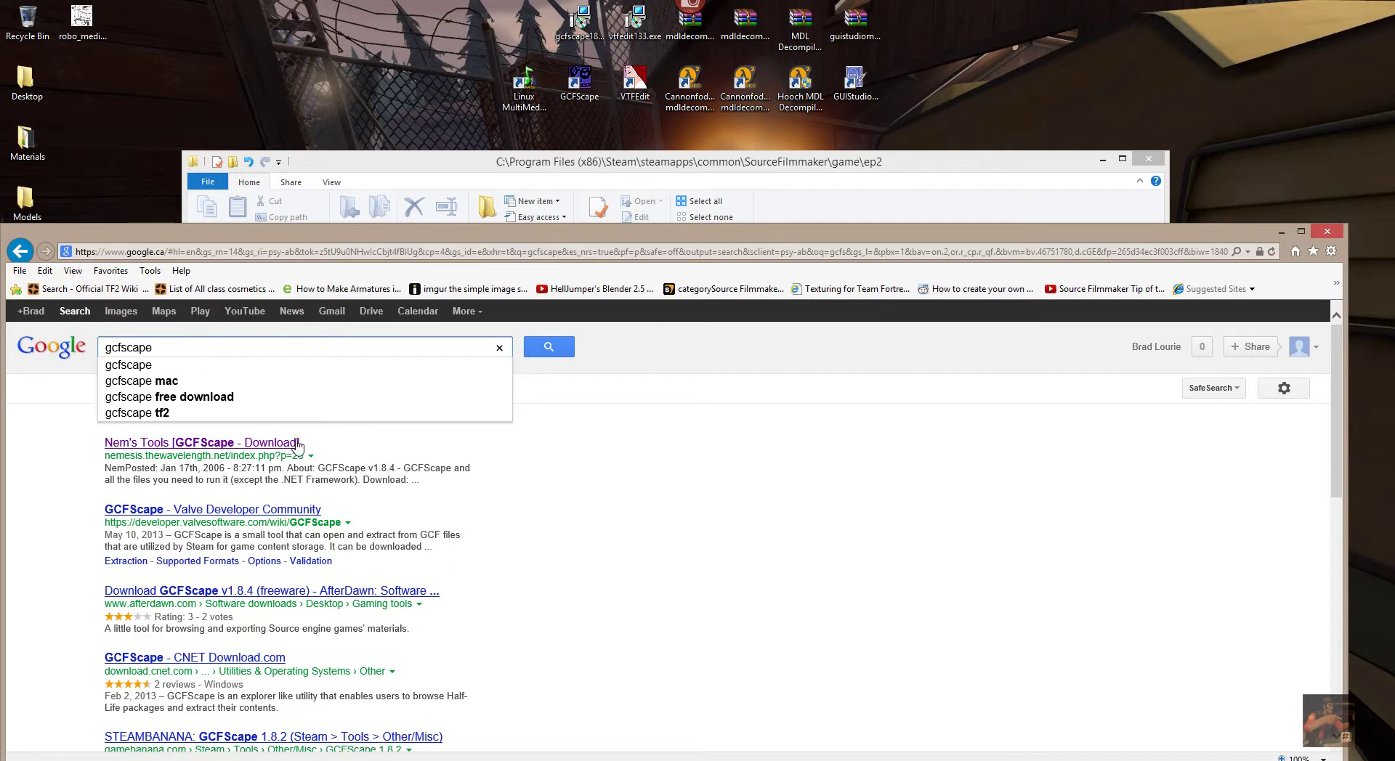
{"action": "left_click", "coordinate": [234, 449]}
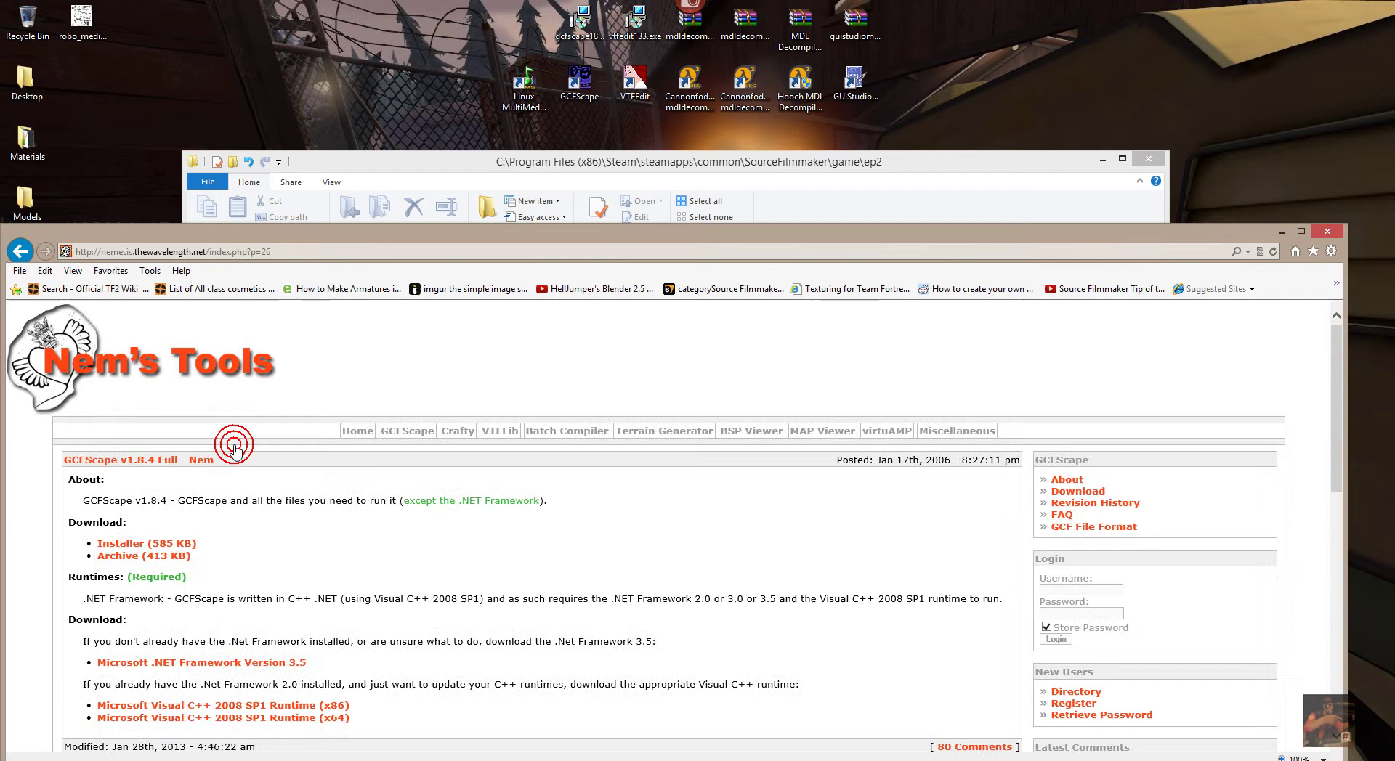
{"action": "left_click_drag", "start_coordinate": [361, 234], "coordinate": [368, 40]}
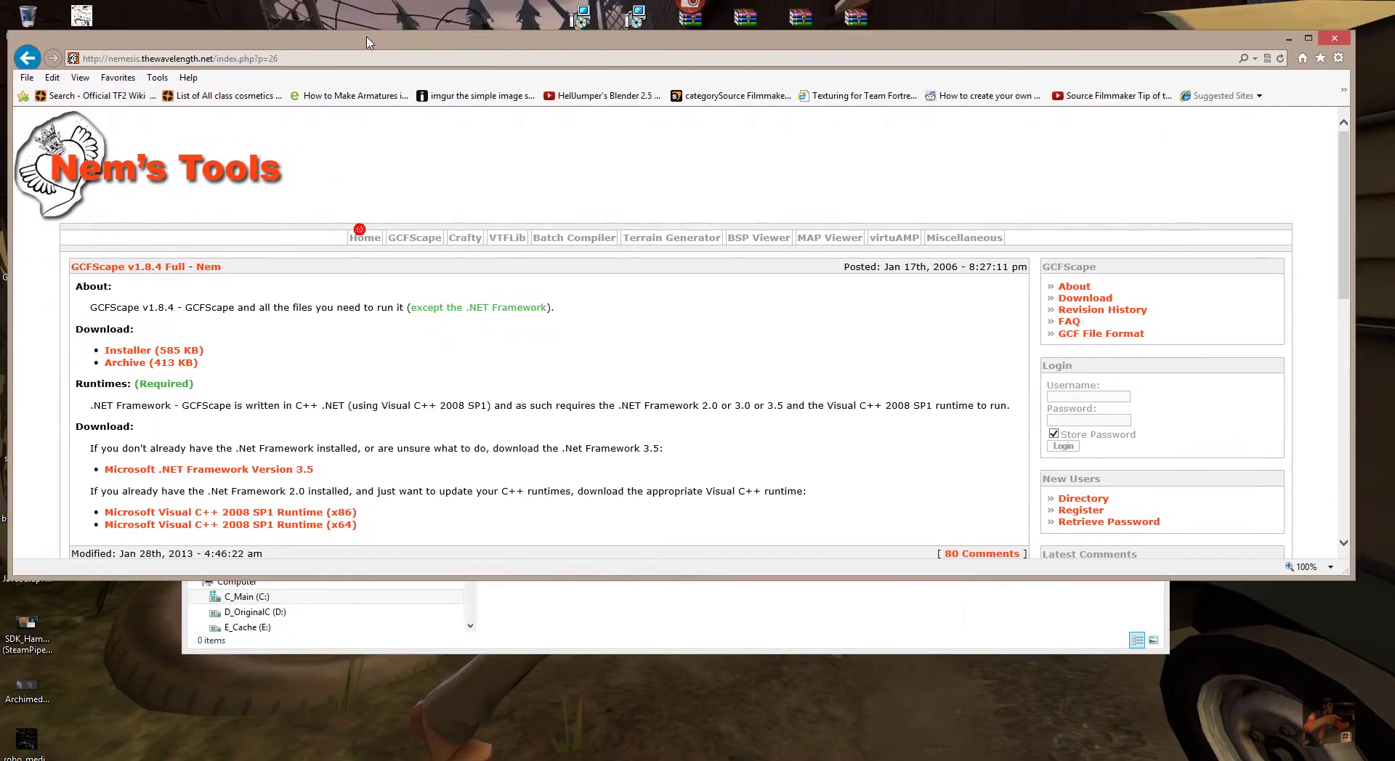
Step: Try to save the GCFScape installer gcfscape184.exe to the desktop, and close the browser
{"action": "left_click", "coordinate": [143, 351]}
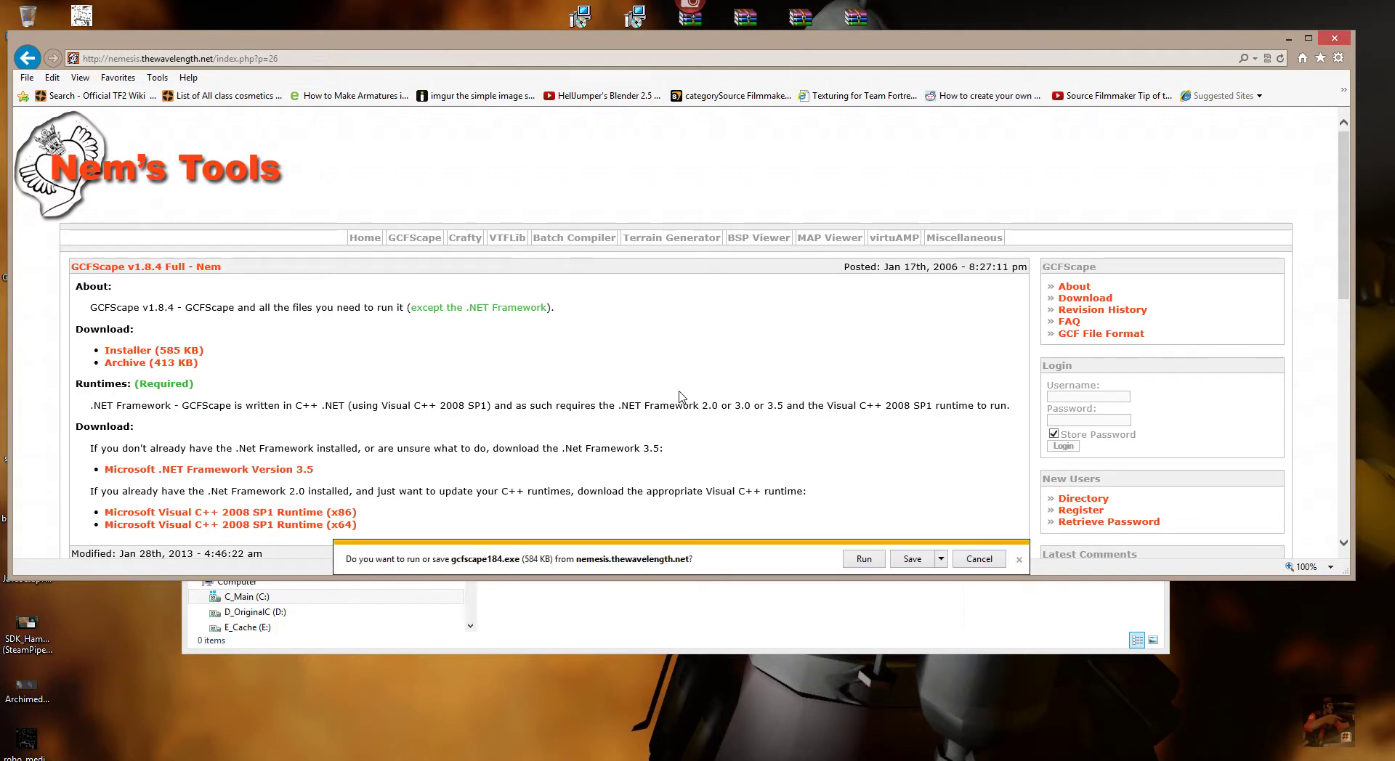
{"action": "left_click", "coordinate": [940, 561]}
{"action": "left_click", "coordinate": [930, 593]}
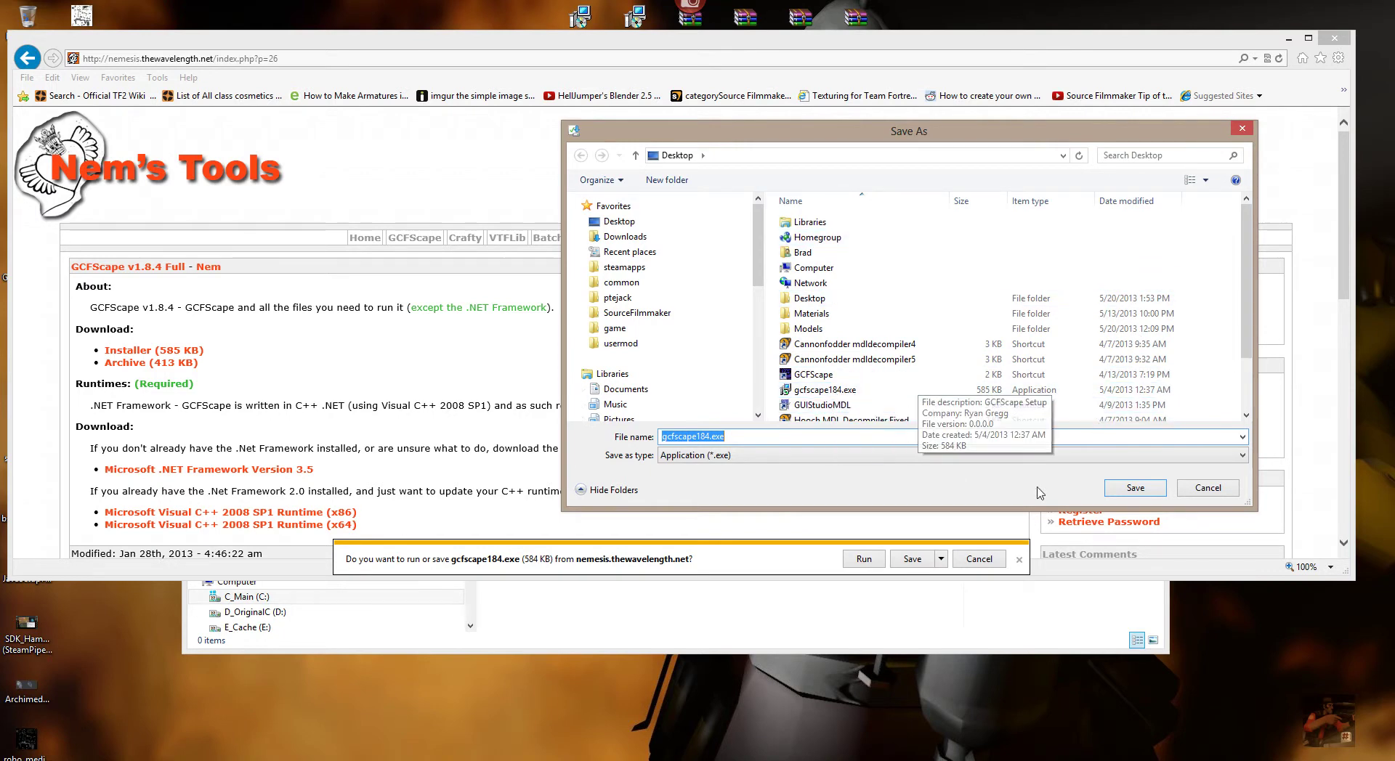
{"action": "left_click", "coordinate": [1207, 489]}
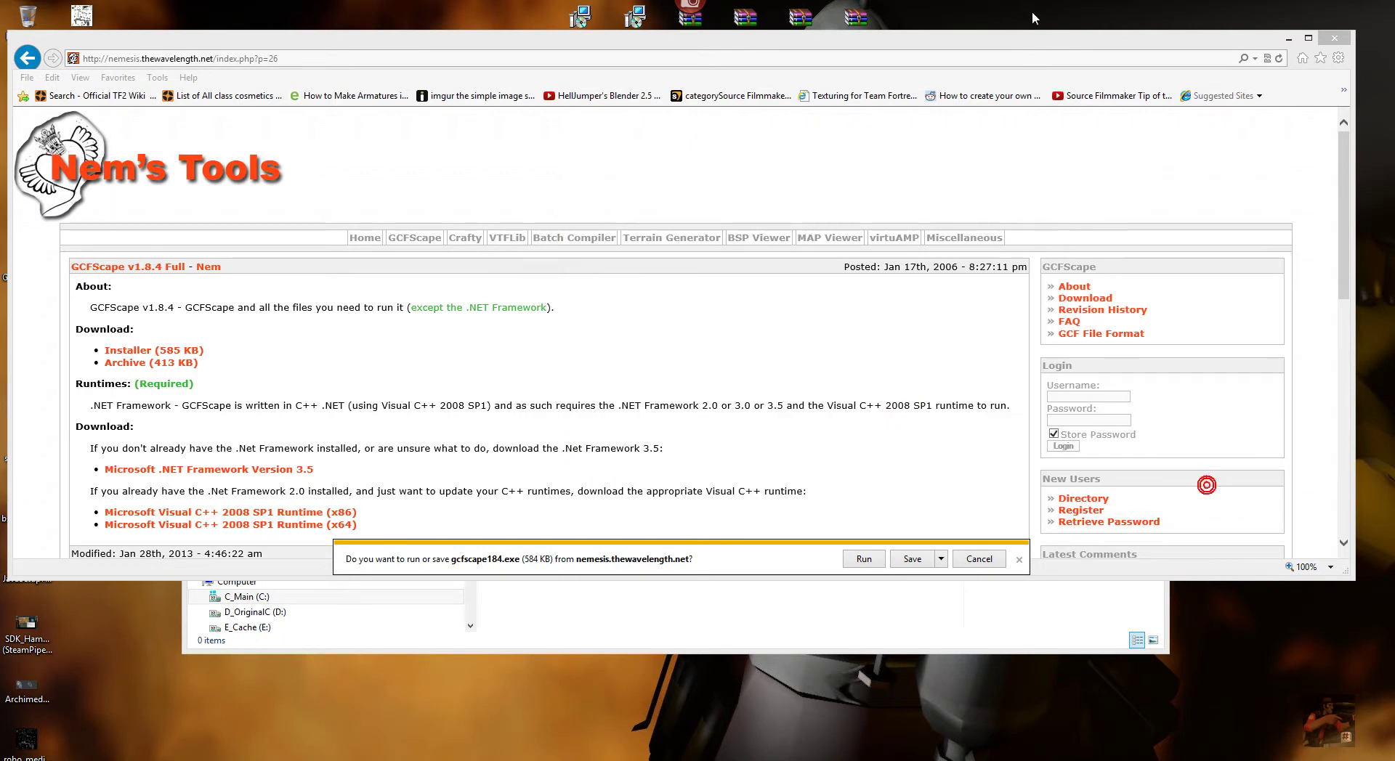
{"action": "left_click", "coordinate": [979, 559]}
{"action": "left_click", "coordinate": [1336, 40]}
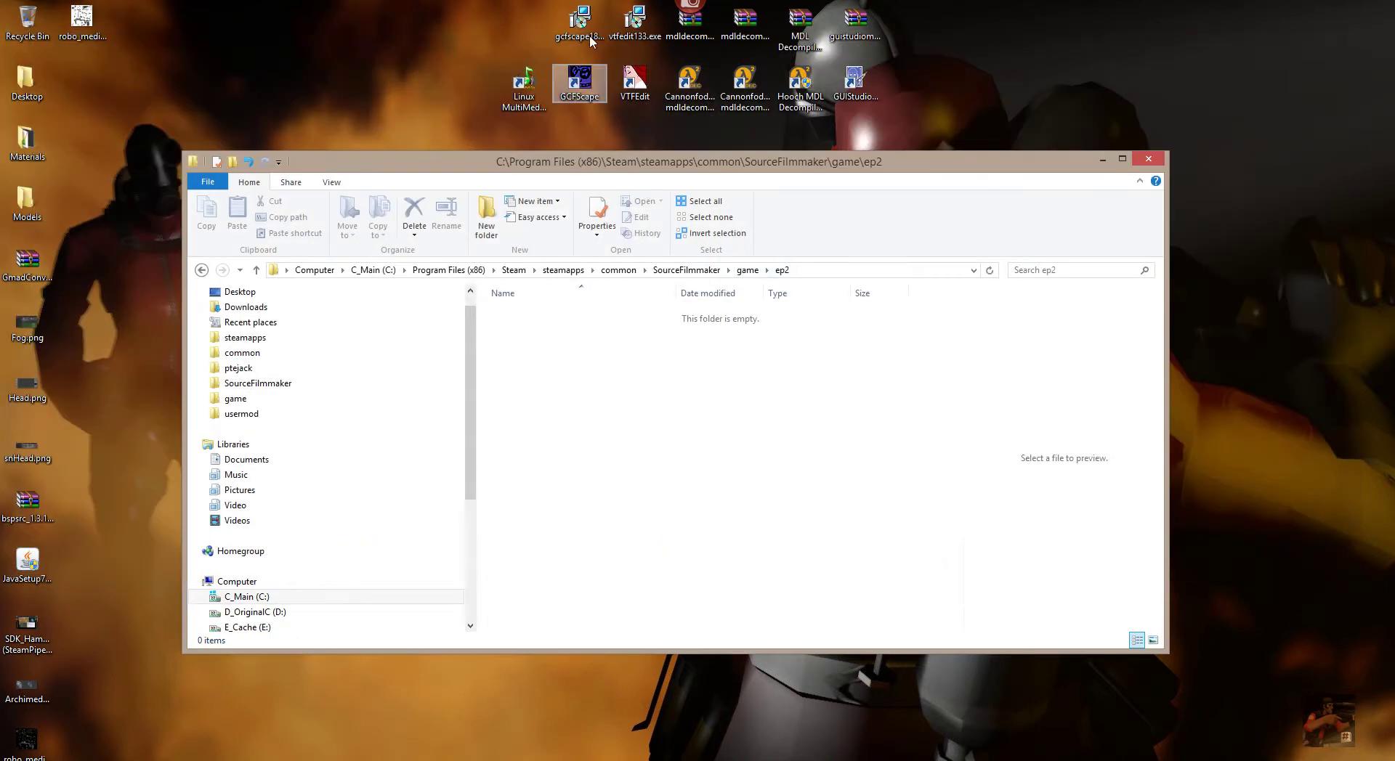
{"action": "left_click", "coordinate": [581, 21]}
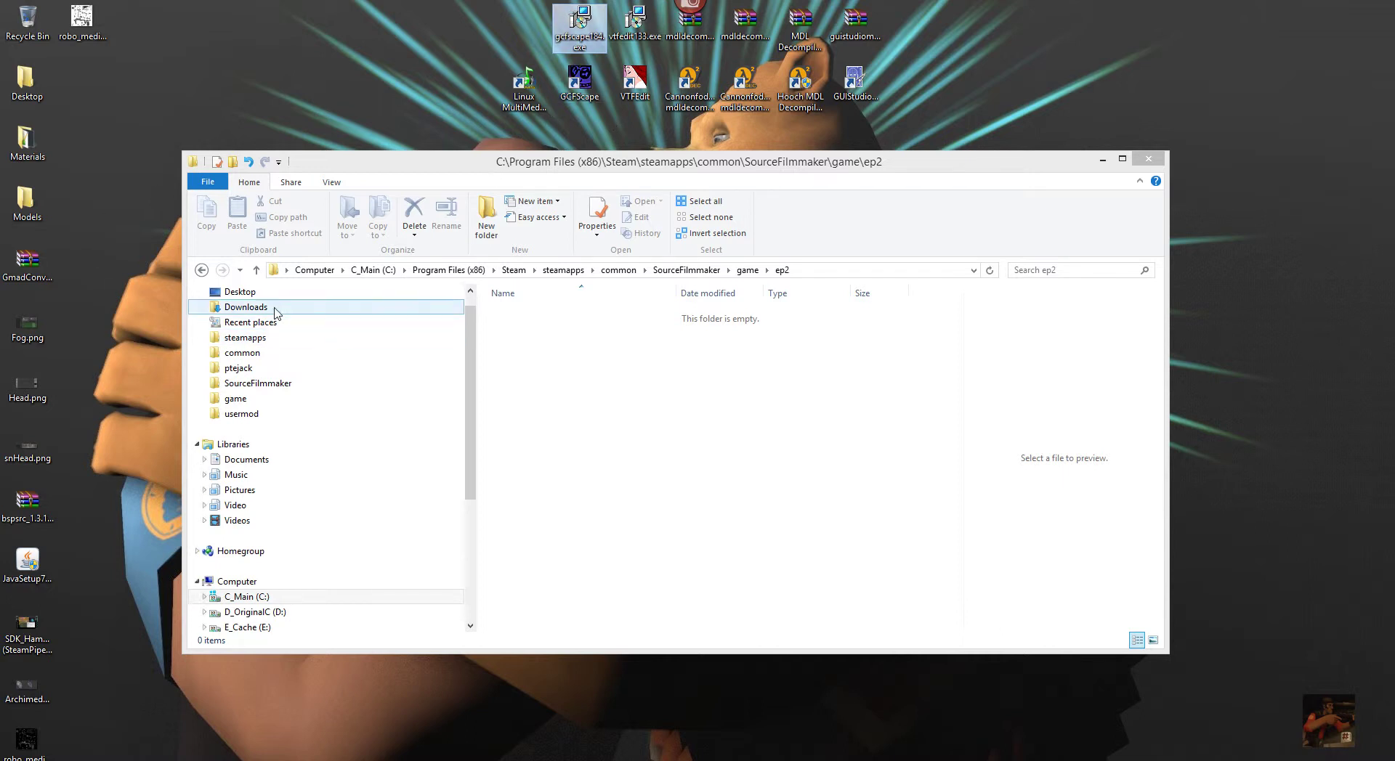
{"action": "left_click_drag", "start_coordinate": [469, 340], "coordinate": [477, 308]}
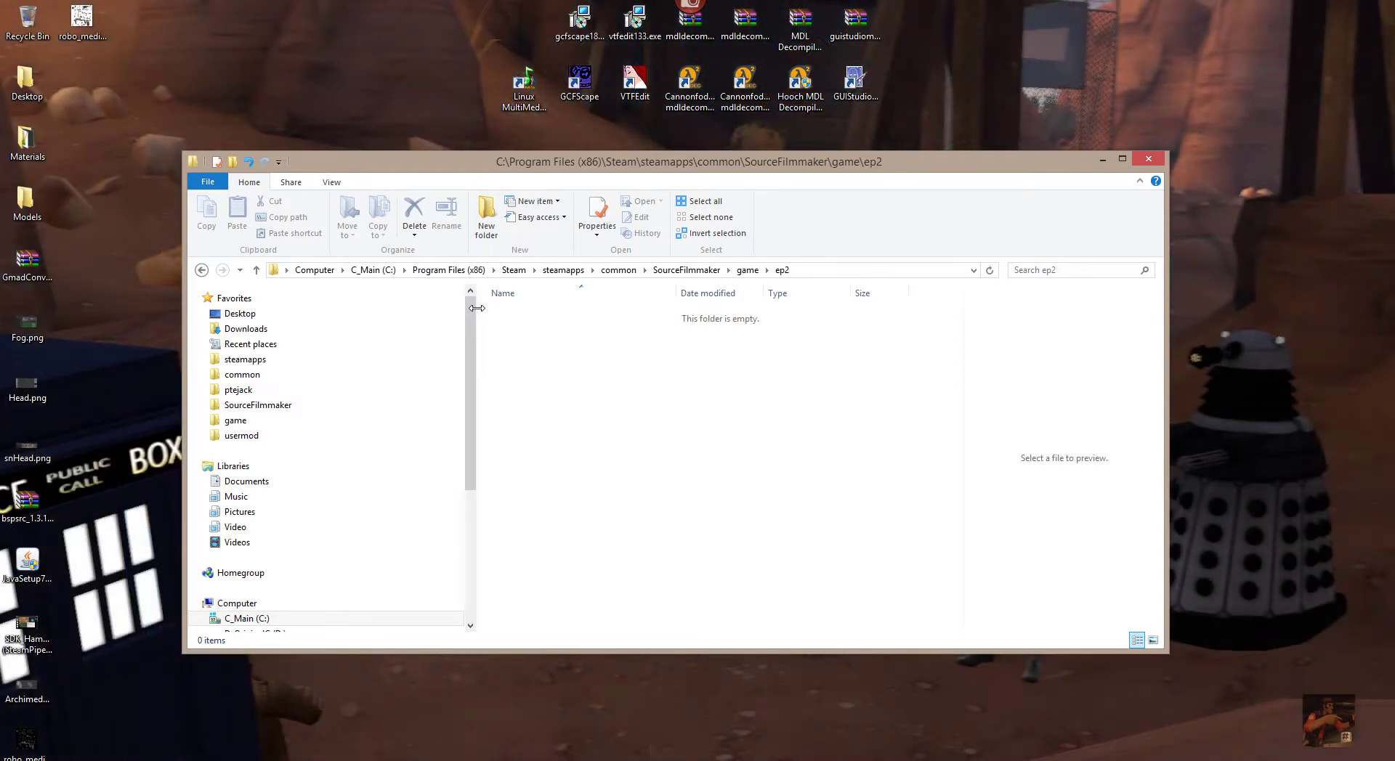
Step: Close the ep2 folder window and launch GCFScape from the desktop
{"action": "left_click", "coordinate": [1144, 138]}
{"action": "left_click", "coordinate": [1146, 159]}
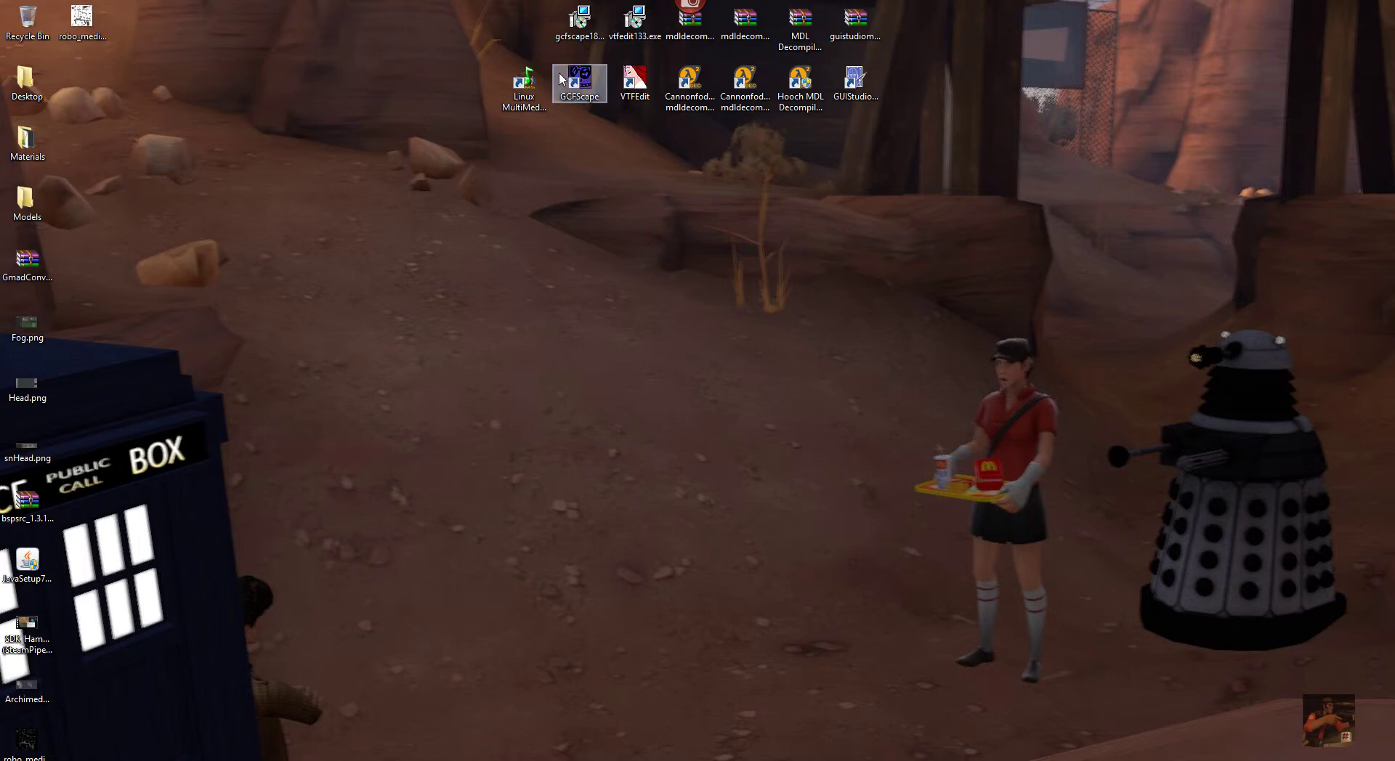
{"action": "left_click", "coordinate": [578, 81]}
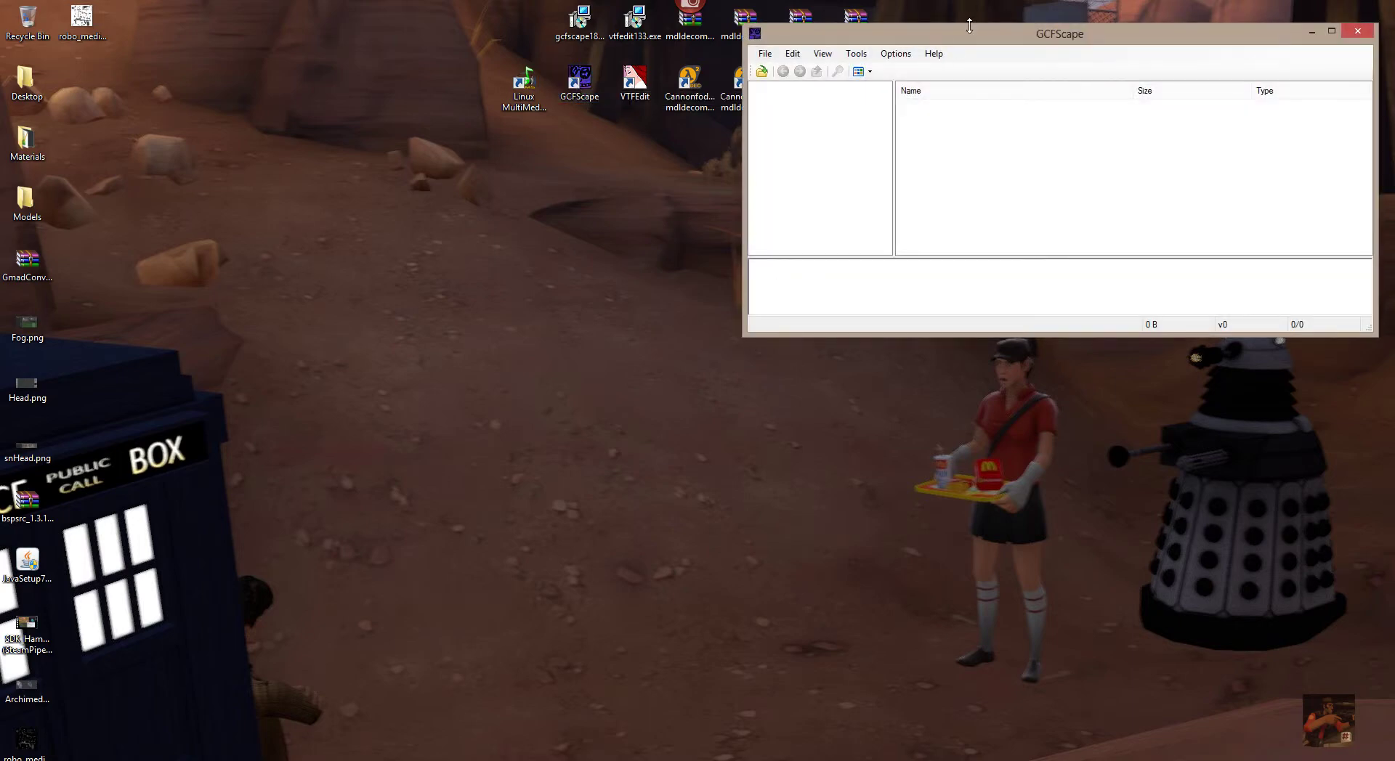
{"action": "left_click_drag", "start_coordinate": [970, 34], "coordinate": [610, 159]}
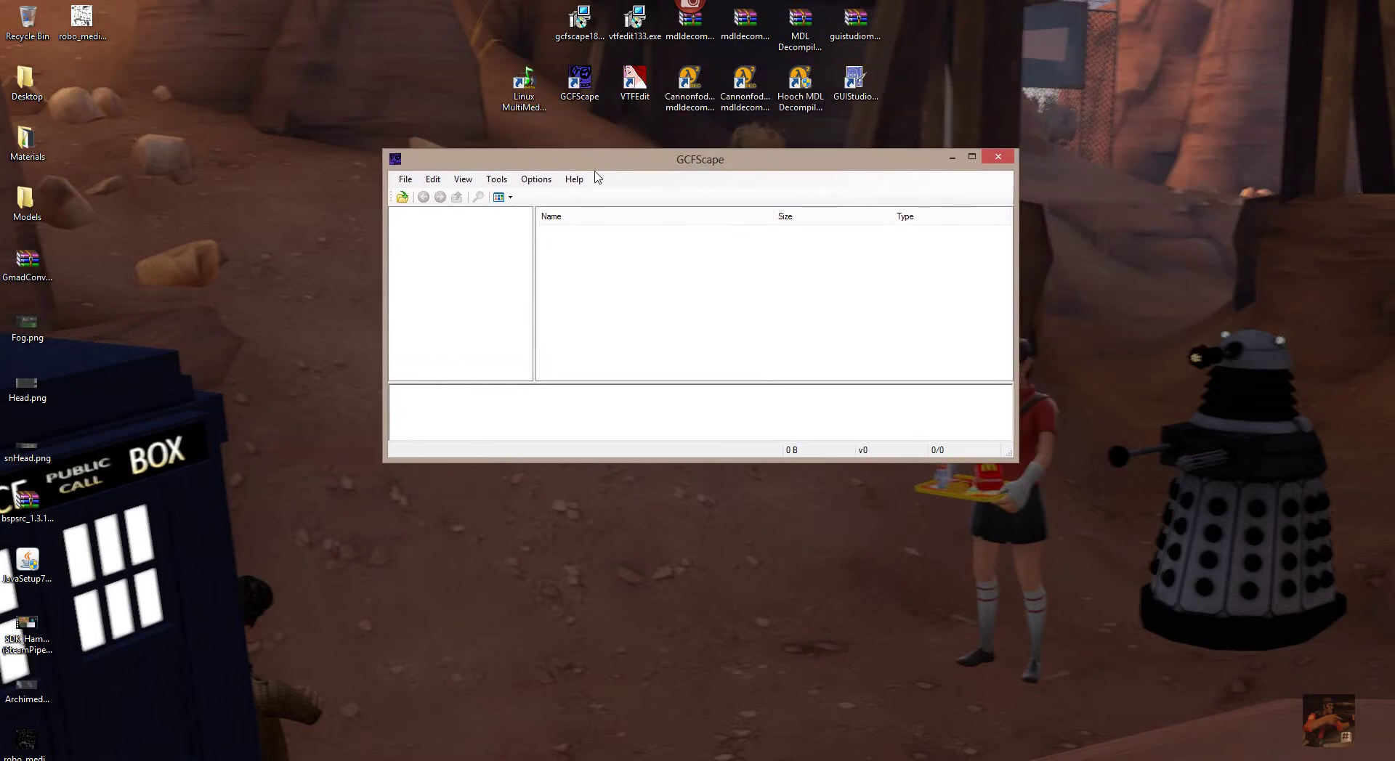
Step: Open the package episode two content.gcf from the steamapps folder
{"action": "left_click", "coordinate": [402, 197]}
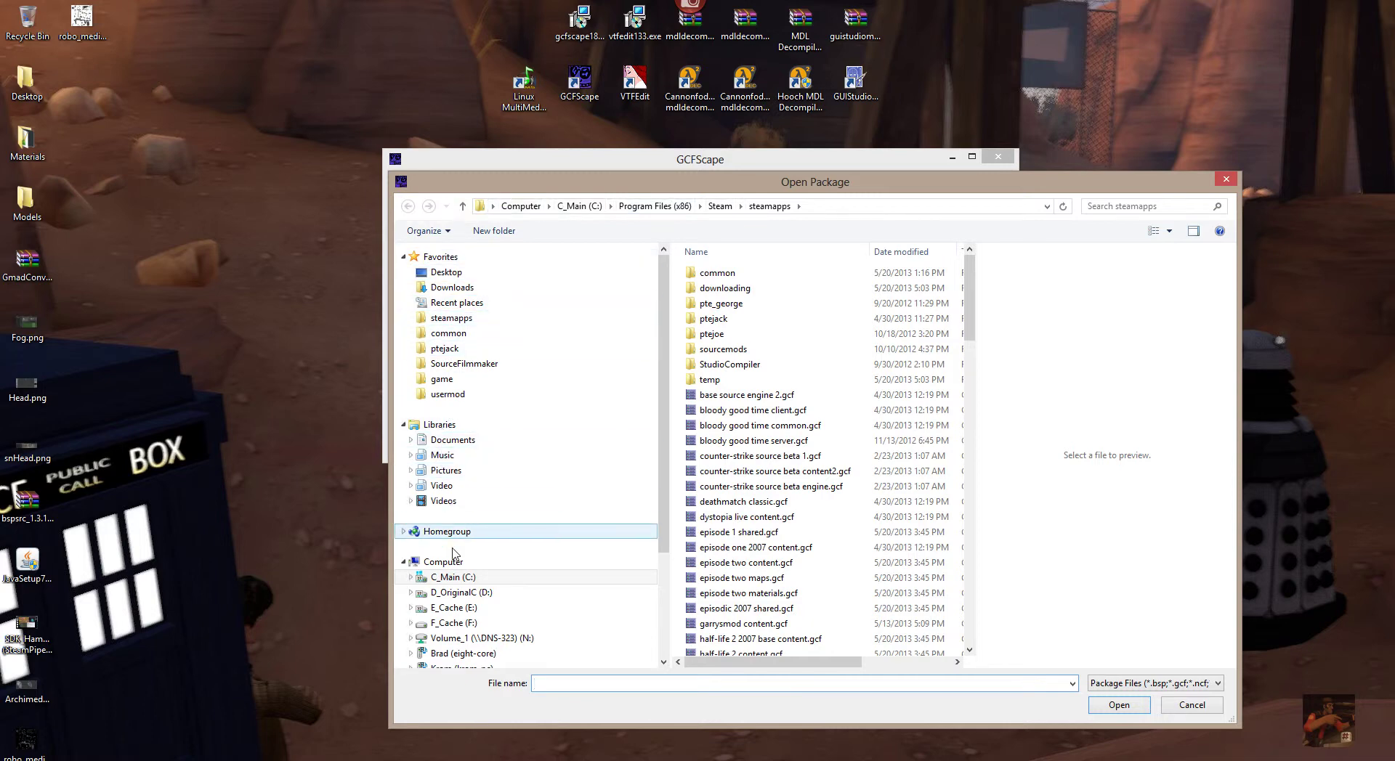
{"action": "left_click", "coordinate": [451, 577]}
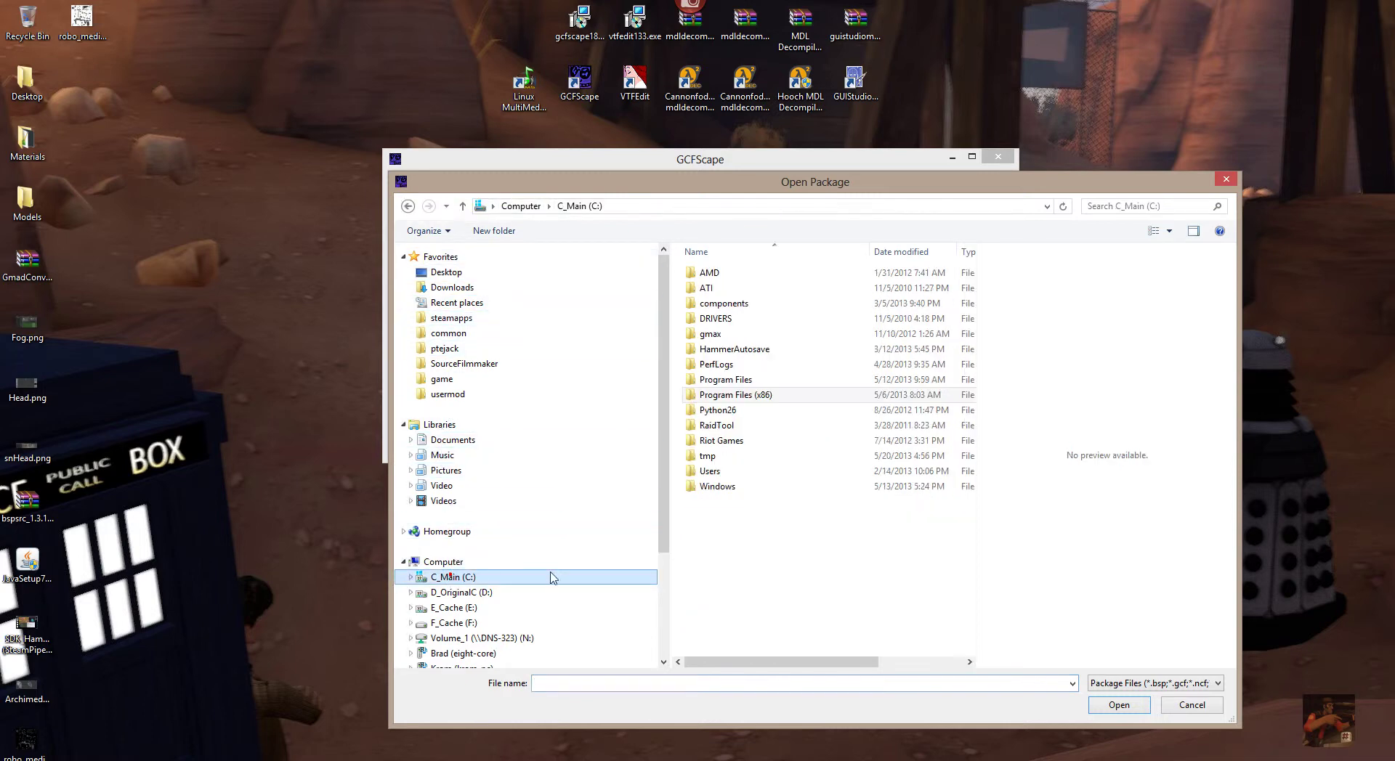
{"action": "left_click", "coordinate": [448, 321]}
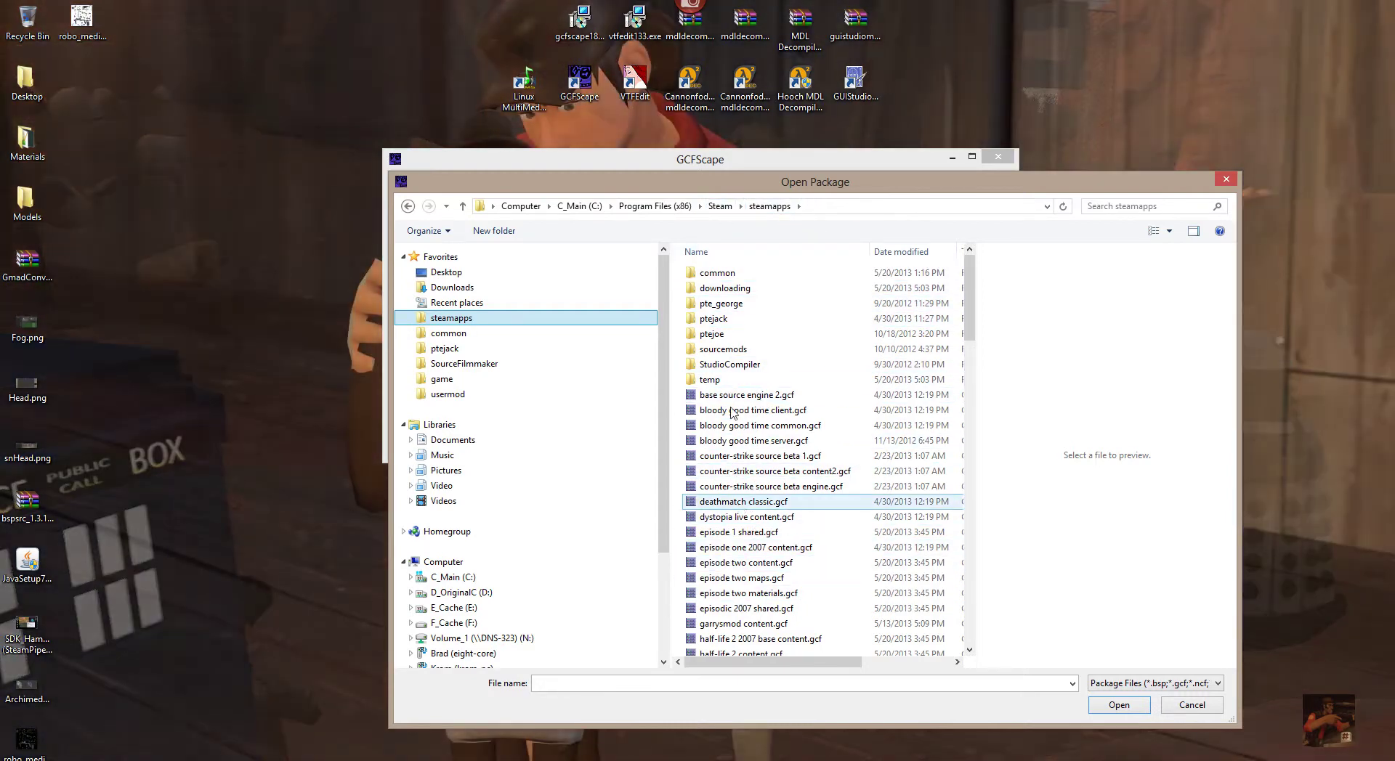
{"action": "left_click_drag", "start_coordinate": [973, 283], "coordinate": [973, 327]}
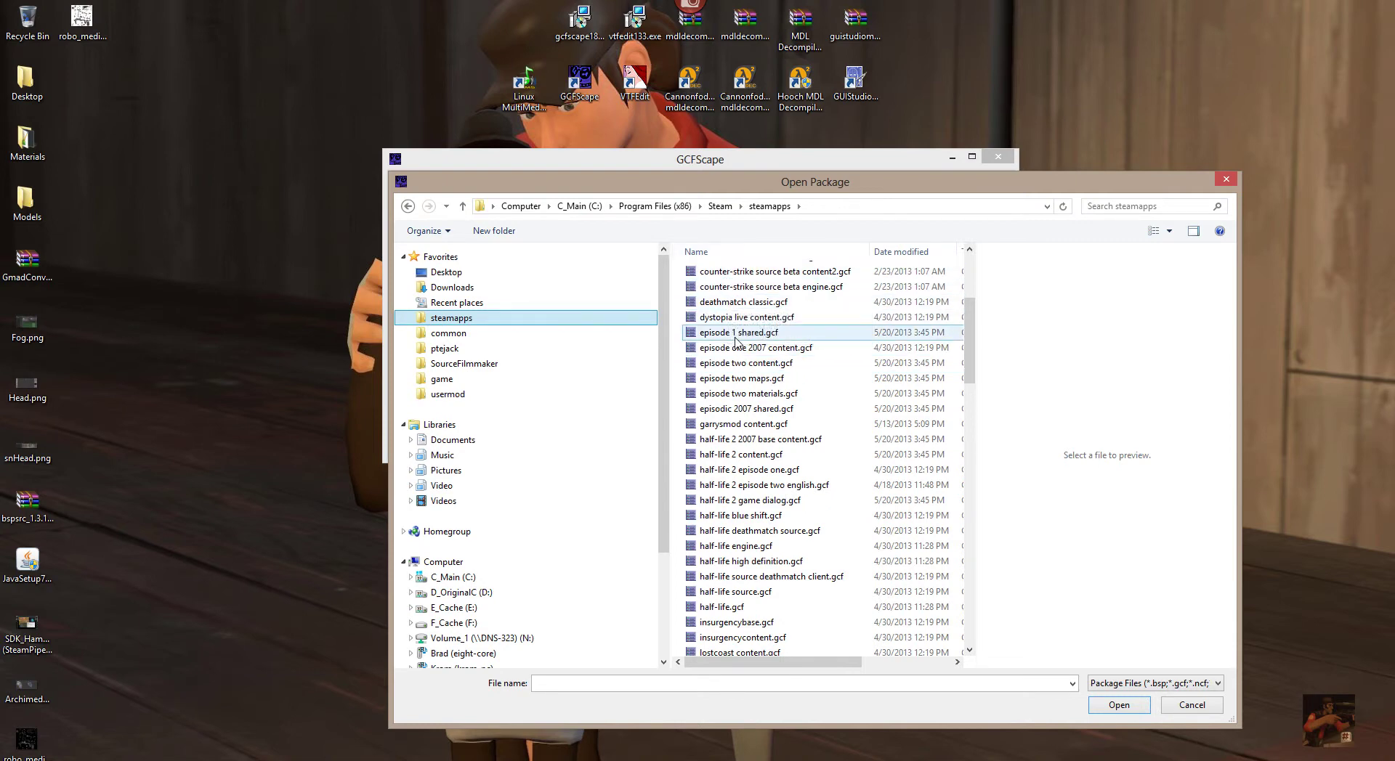
{"action": "left_click", "coordinate": [738, 364]}
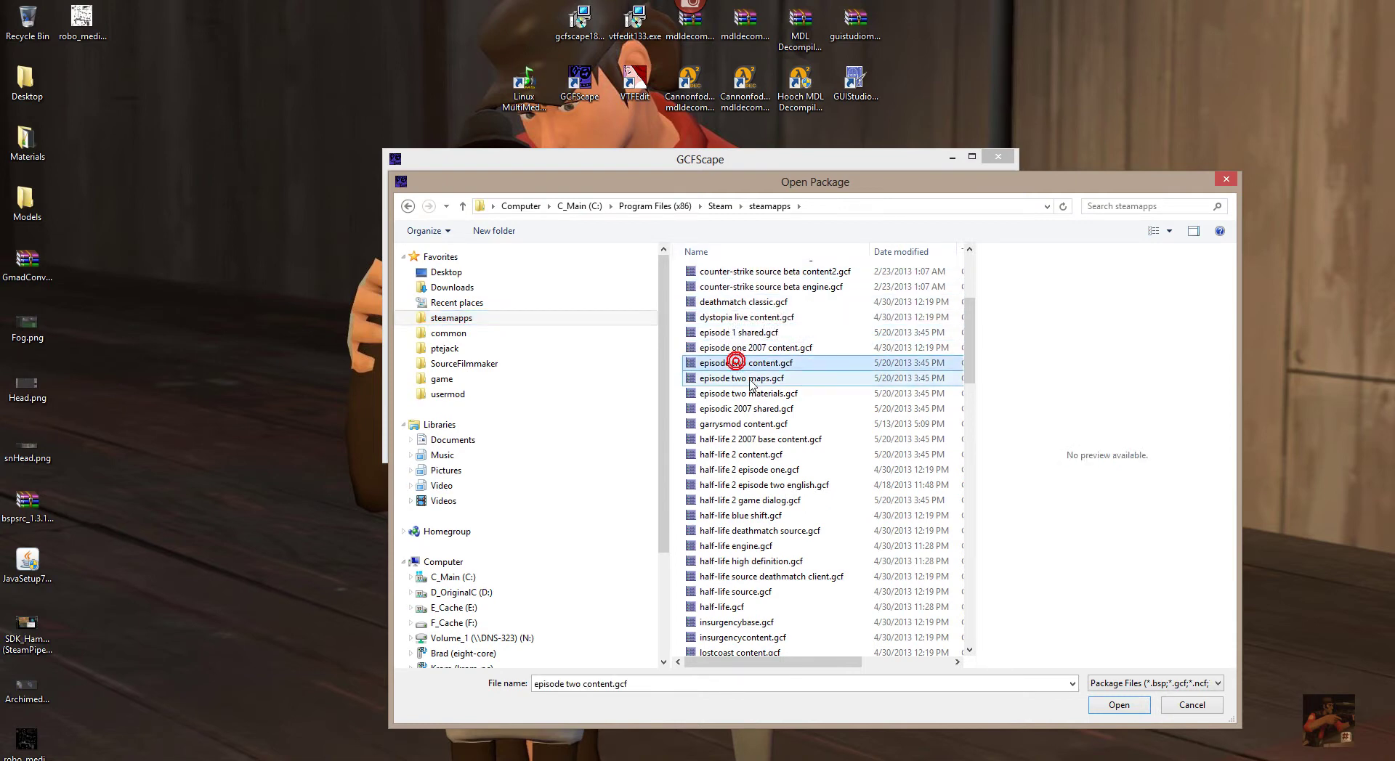
{"action": "left_click", "coordinate": [749, 379]}
{"action": "left_click", "coordinate": [757, 394]}
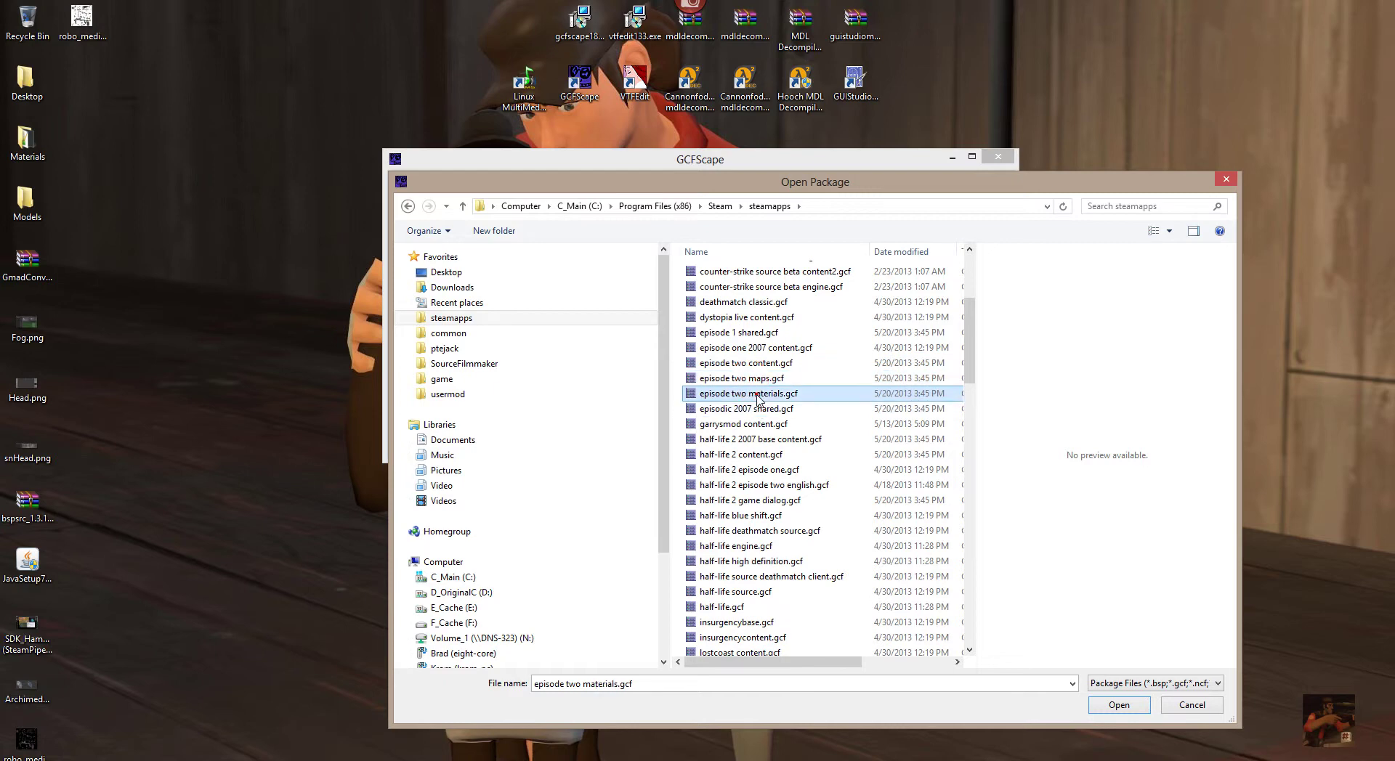
{"action": "left_click", "coordinate": [760, 492]}
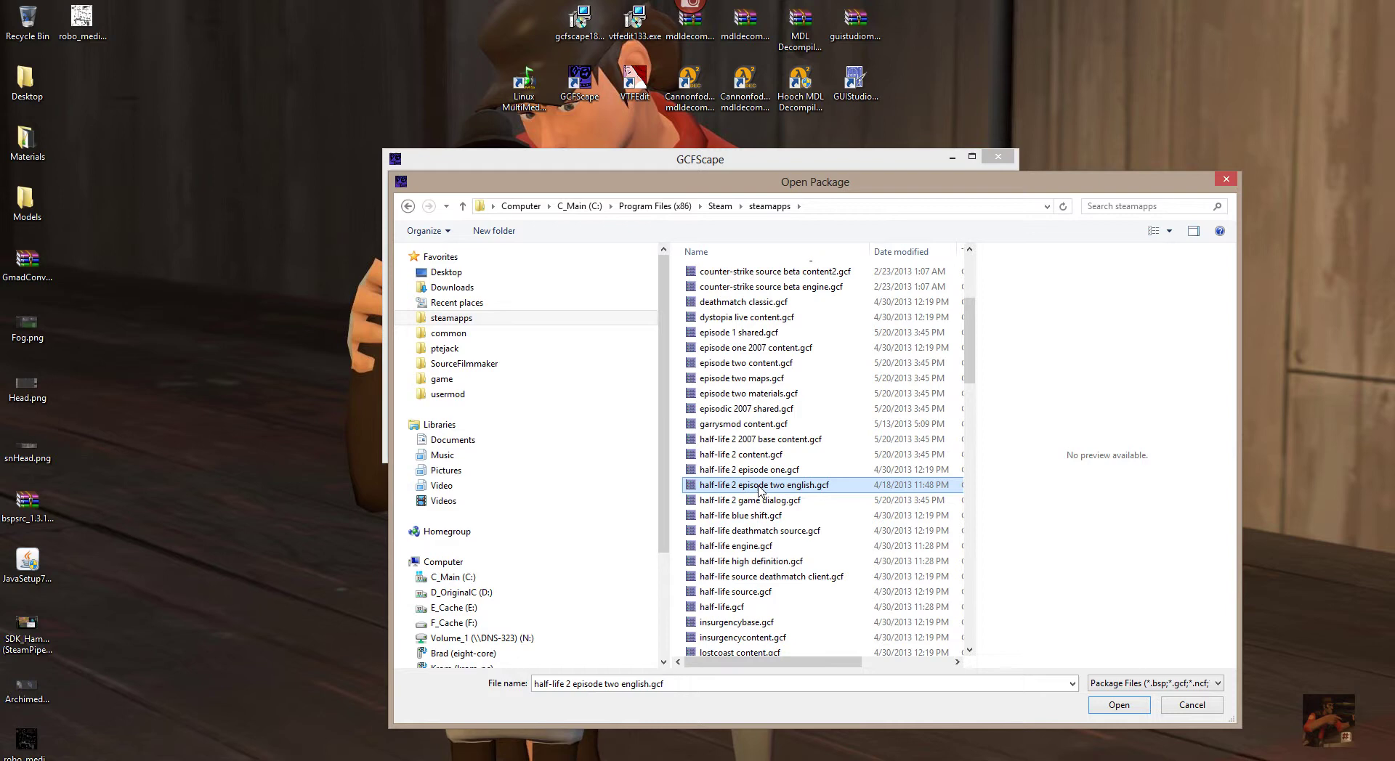
{"action": "double_click", "coordinate": [738, 364]}
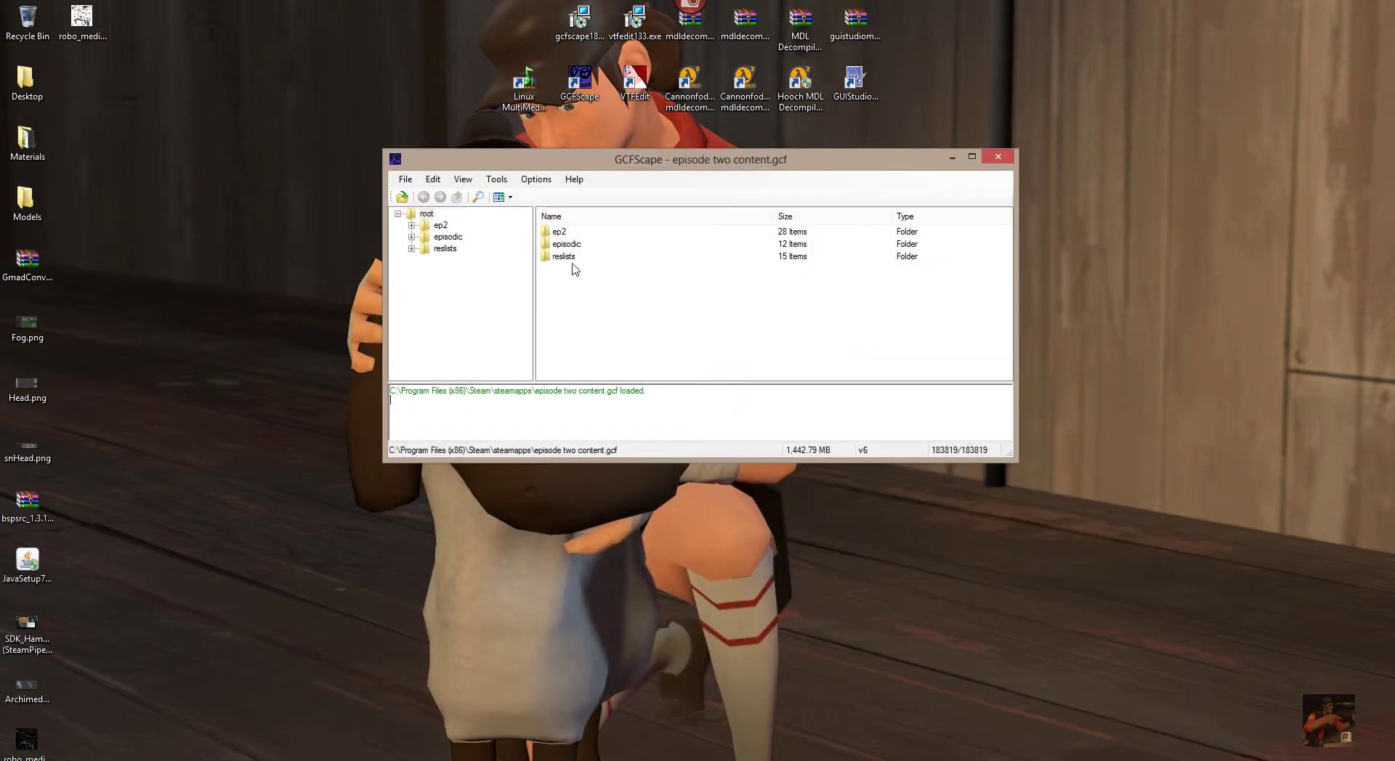
Step: Open the package's ep2 folder and select its models, particles and sound folders together
{"action": "left_click", "coordinate": [412, 237]}
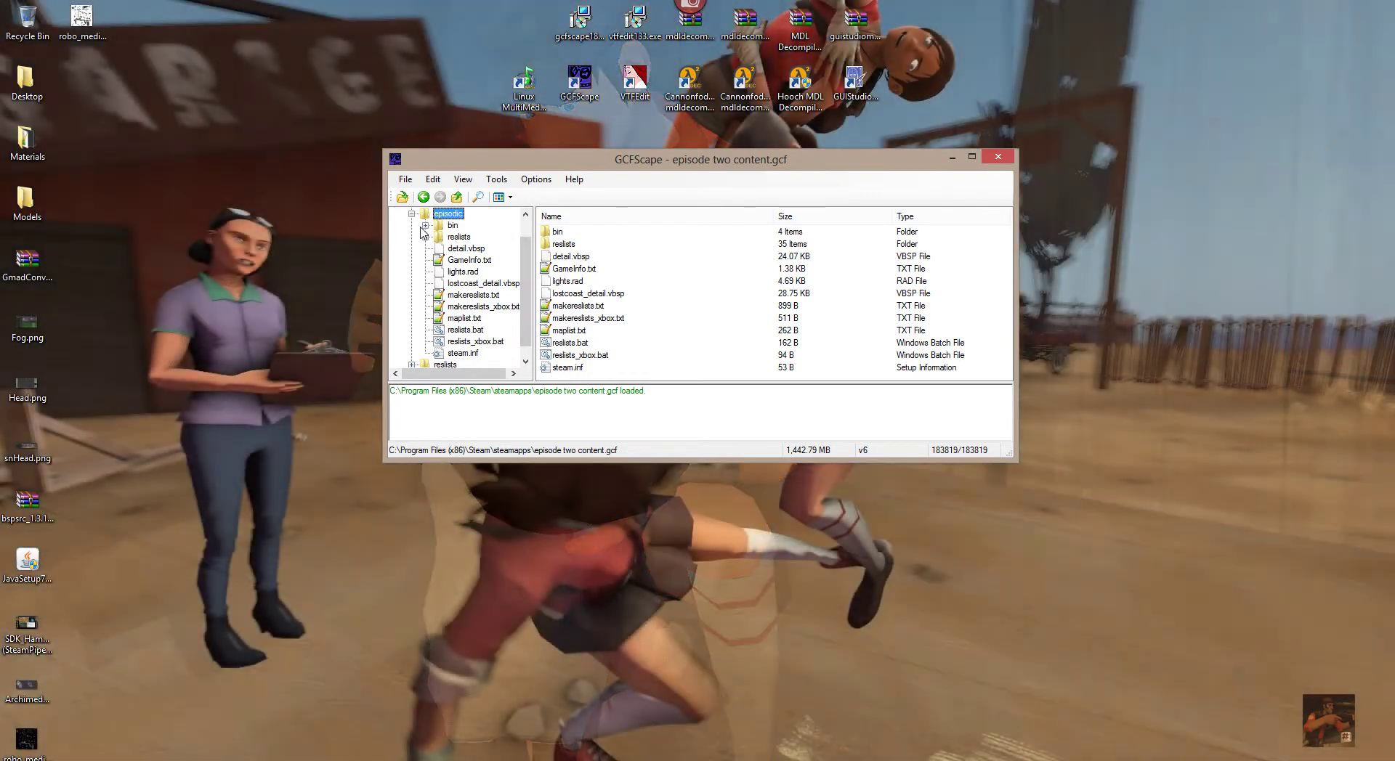
{"action": "left_click", "coordinate": [412, 214]}
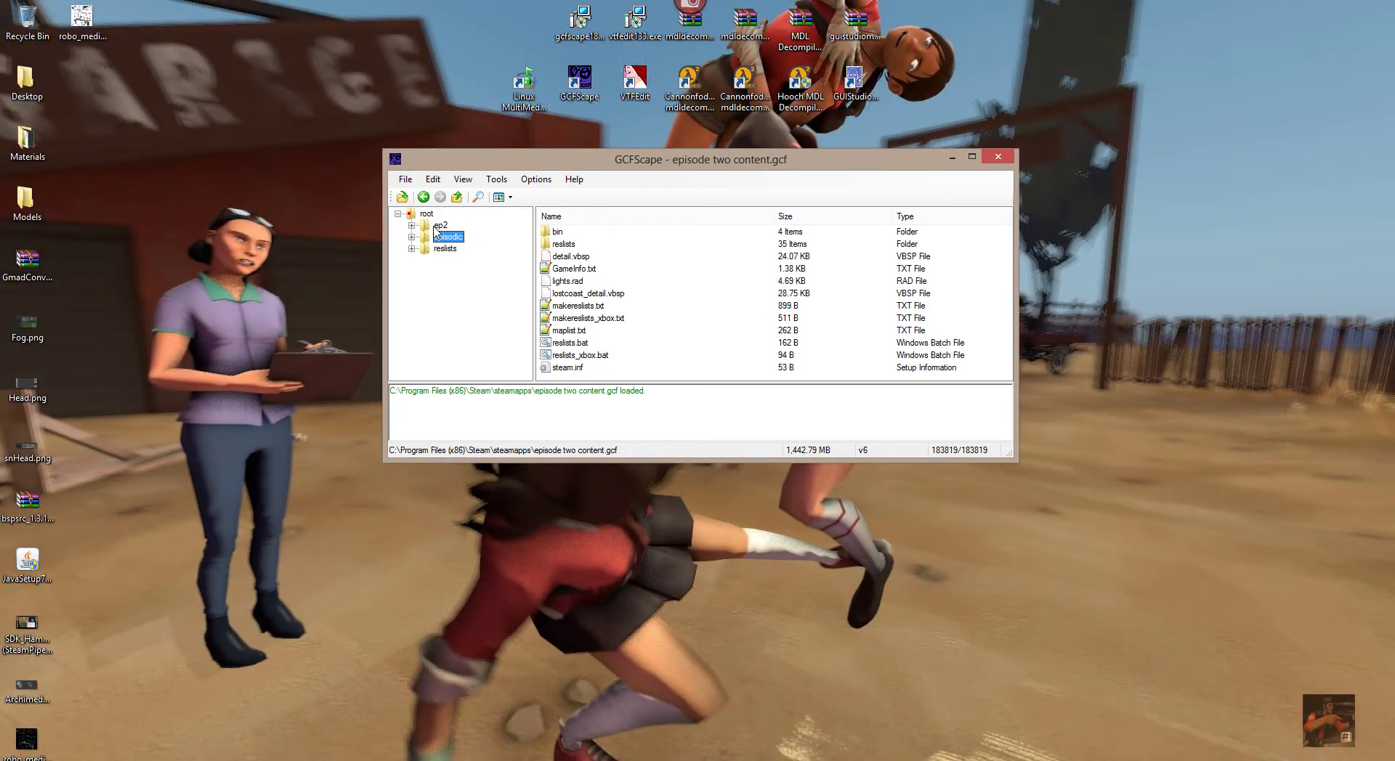
{"action": "left_click", "coordinate": [440, 225]}
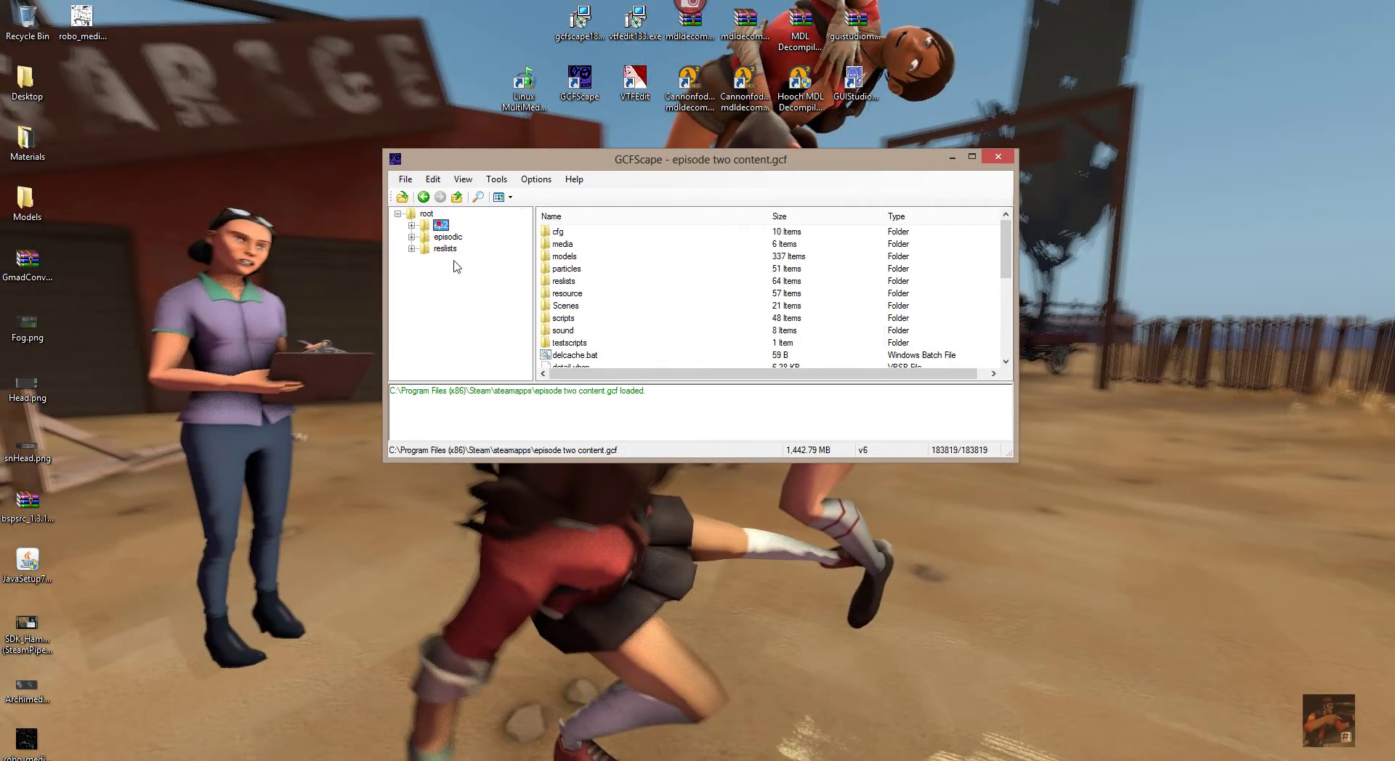
{"action": "left_click", "coordinate": [573, 257]}
{"action": "left_click", "coordinate": [577, 269], "text": "ctrl"}
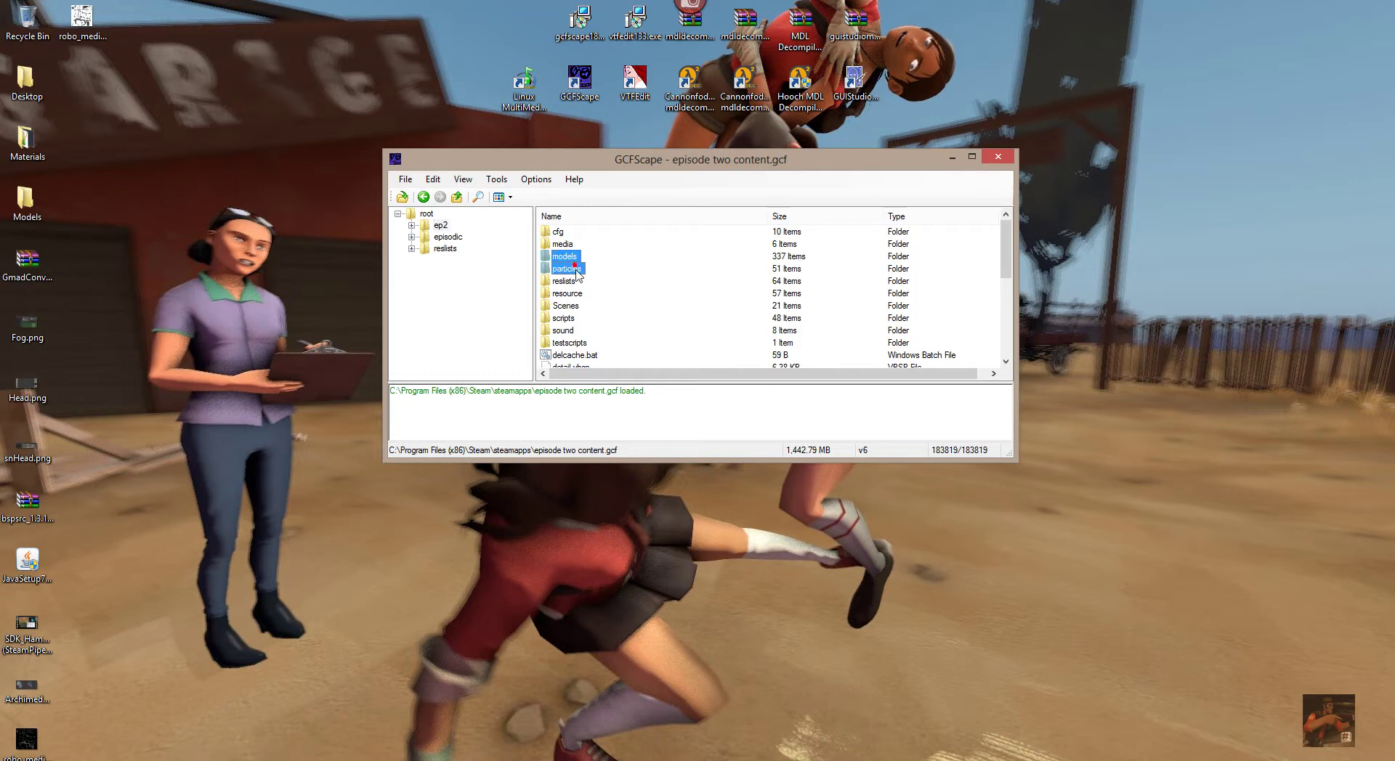
{"action": "left_click", "coordinate": [571, 331], "text": "ctrl"}
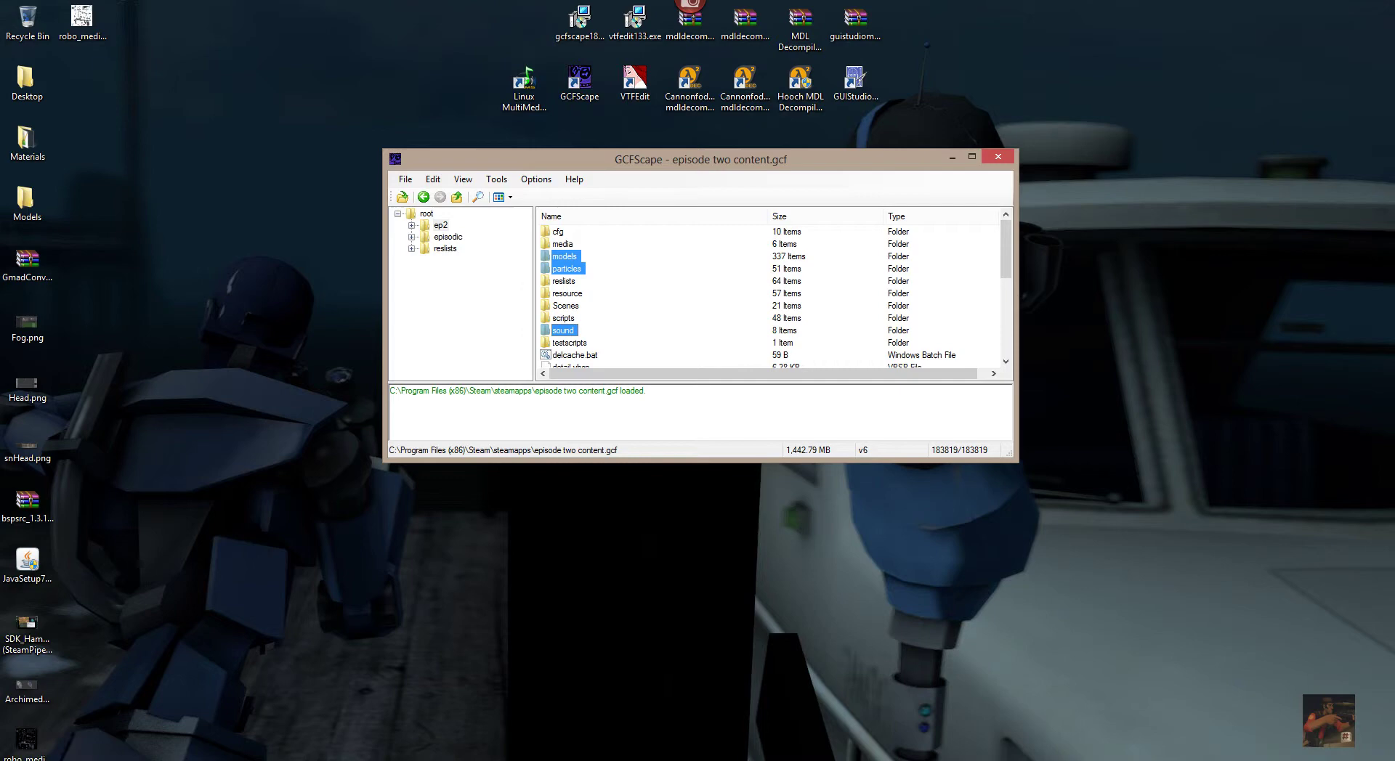
Step: In a new File Explorer window, go to SourceFilmmaker\game and delete the existing ep2 folder
{"action": "key", "text": "super+e"}
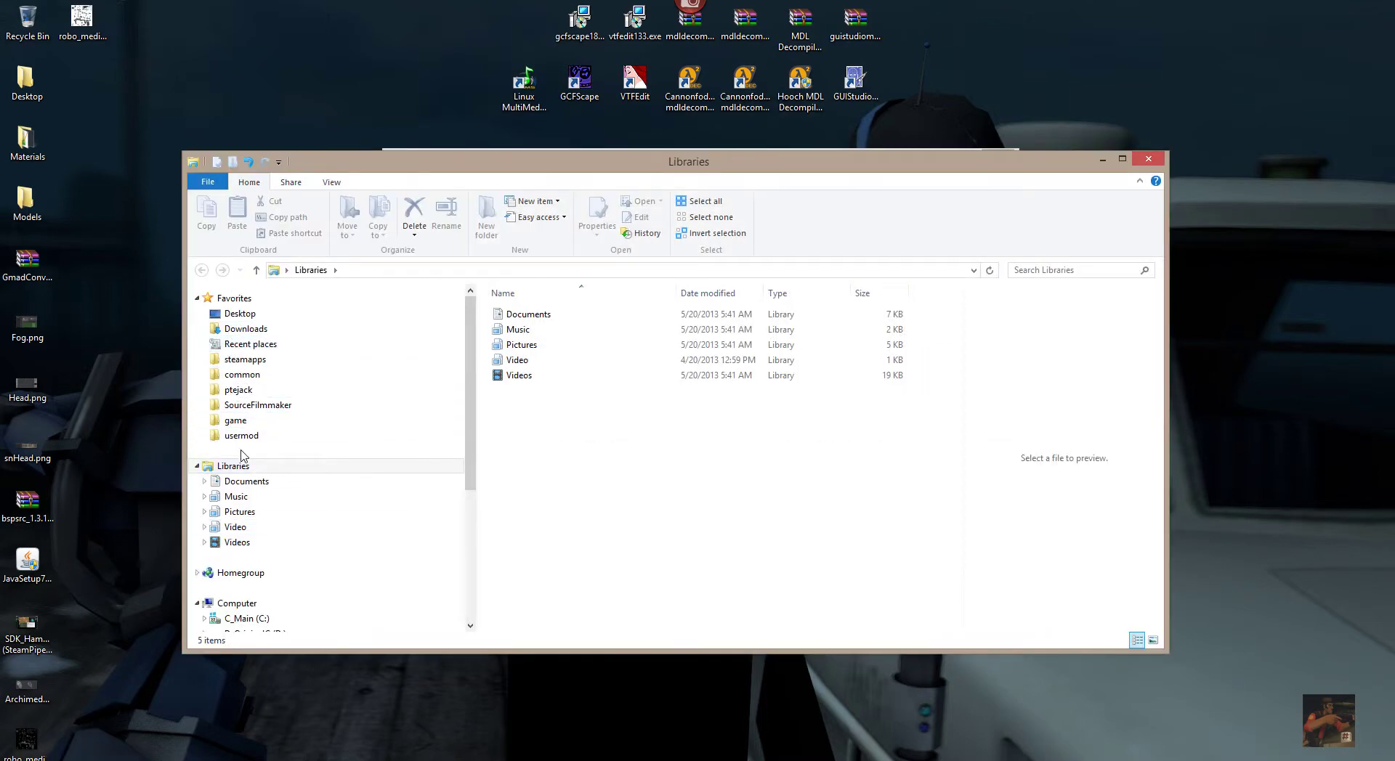
{"action": "left_click", "coordinate": [242, 411]}
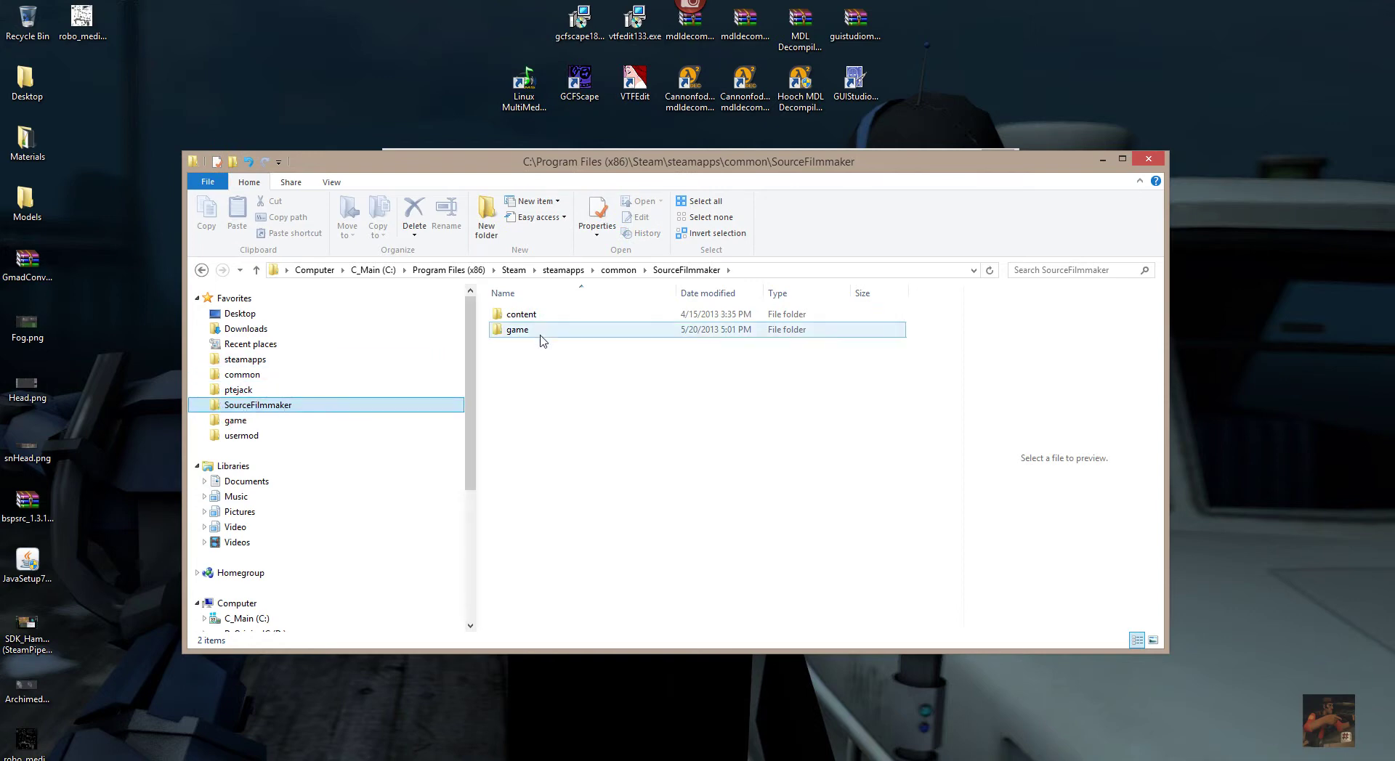
{"action": "double_click", "coordinate": [617, 330]}
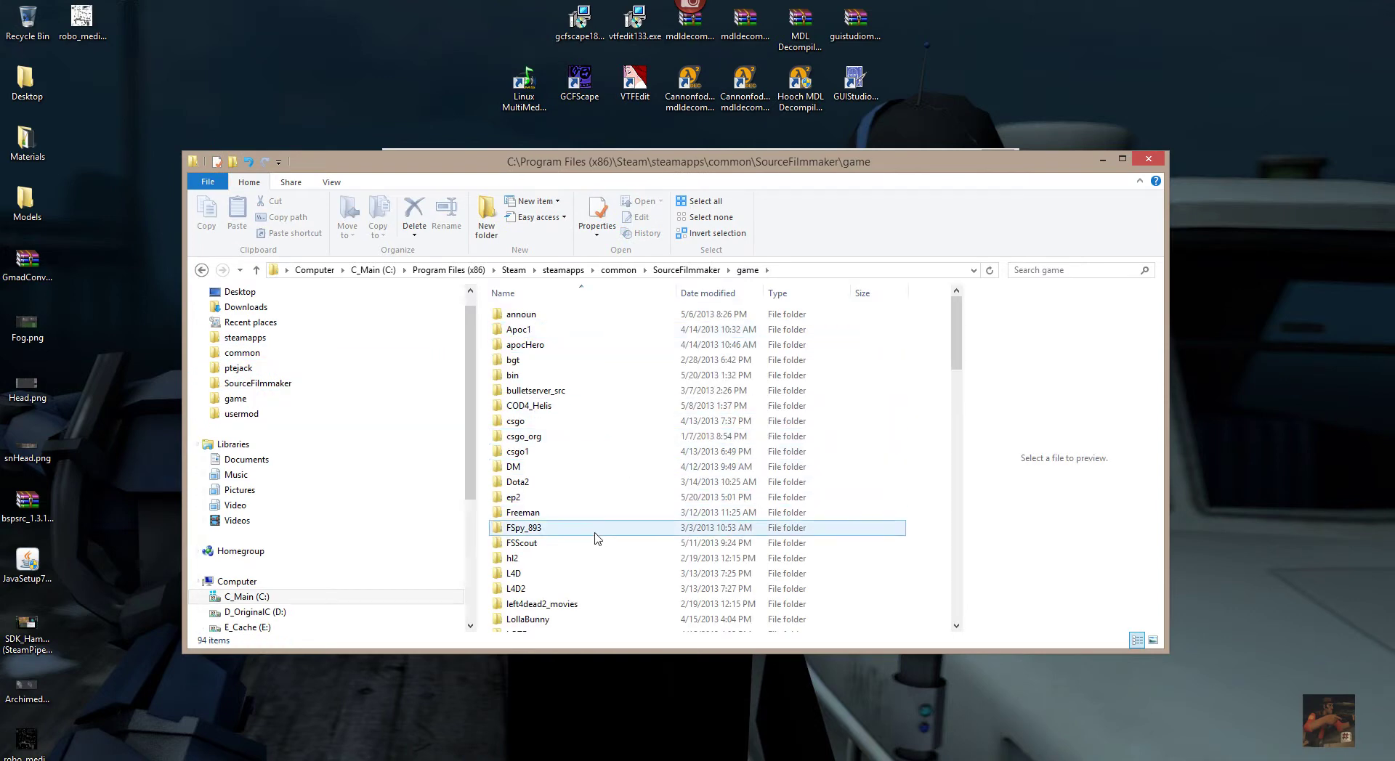
{"action": "left_click", "coordinate": [516, 500]}
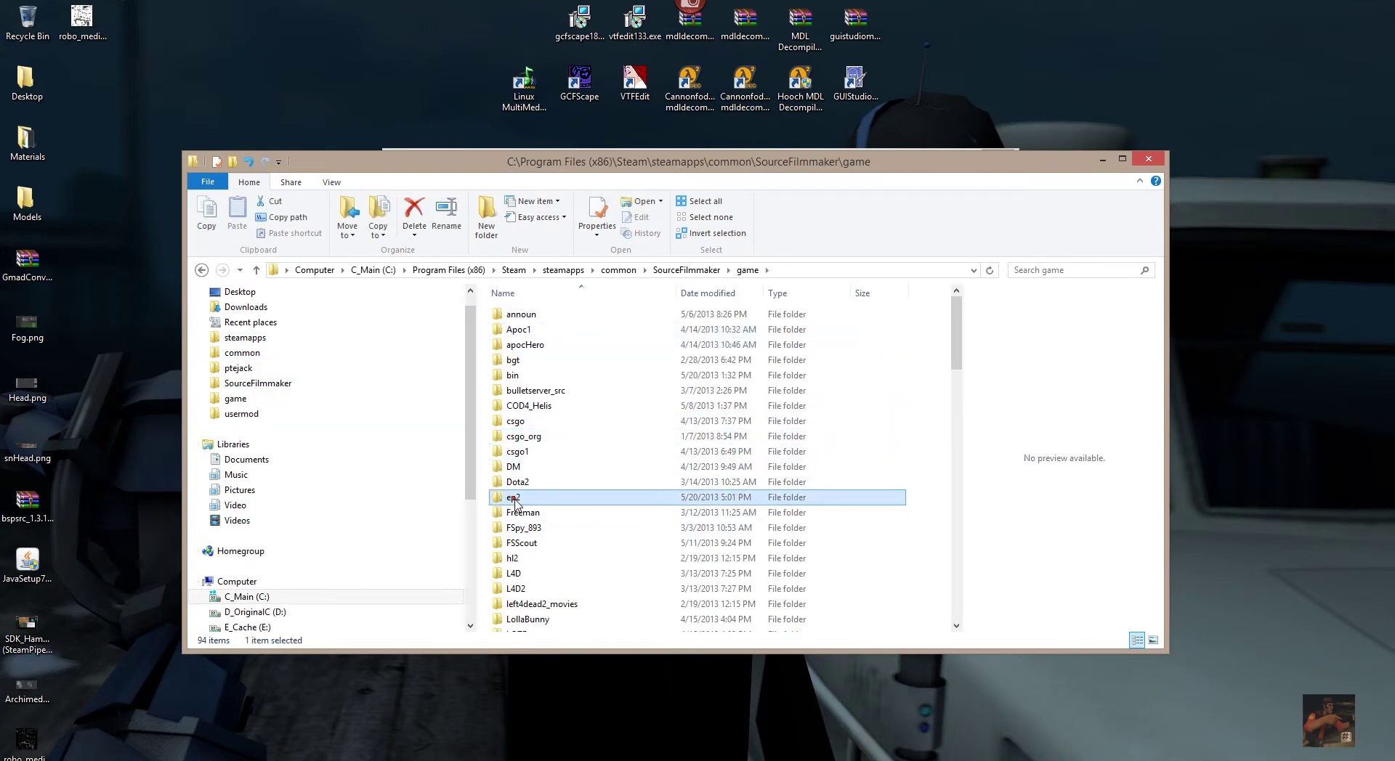
{"action": "right_click", "coordinate": [516, 501]}
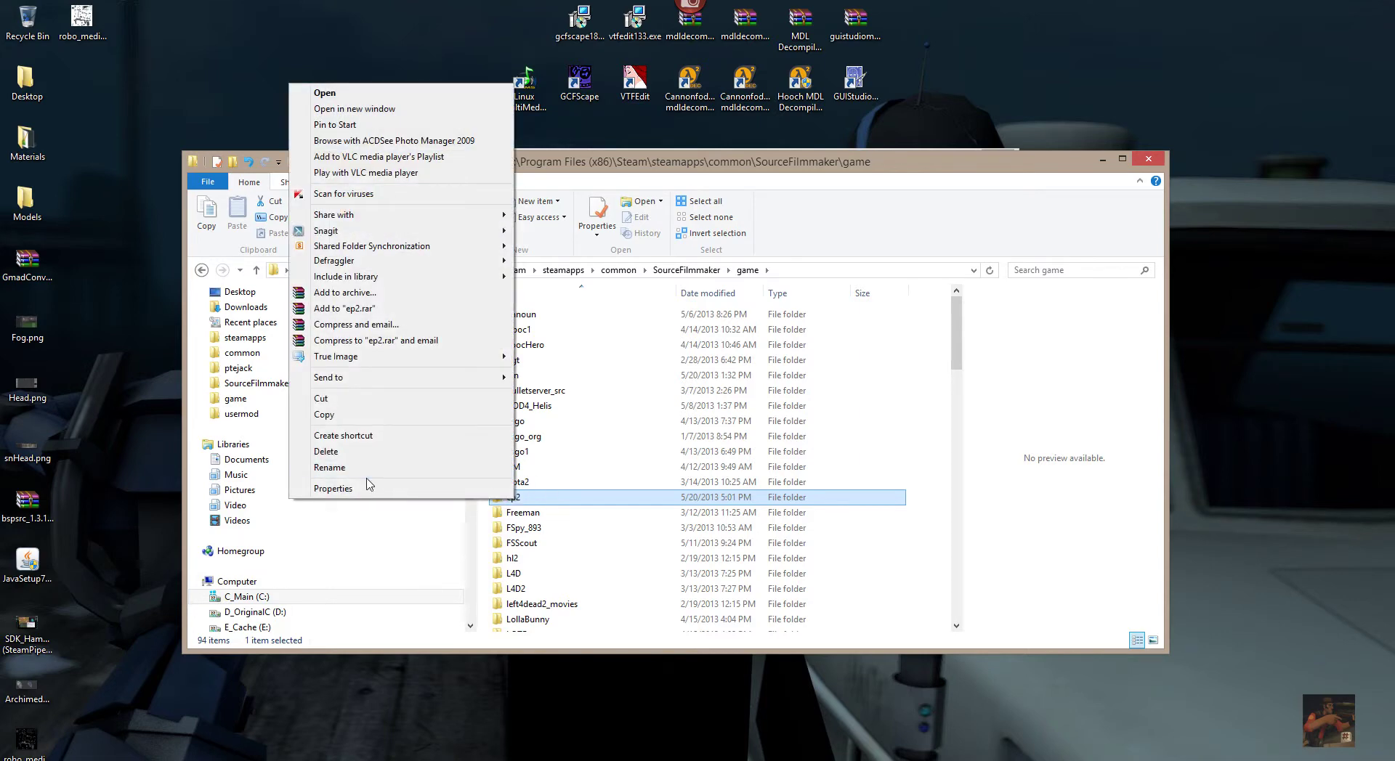
{"action": "left_click", "coordinate": [327, 452]}
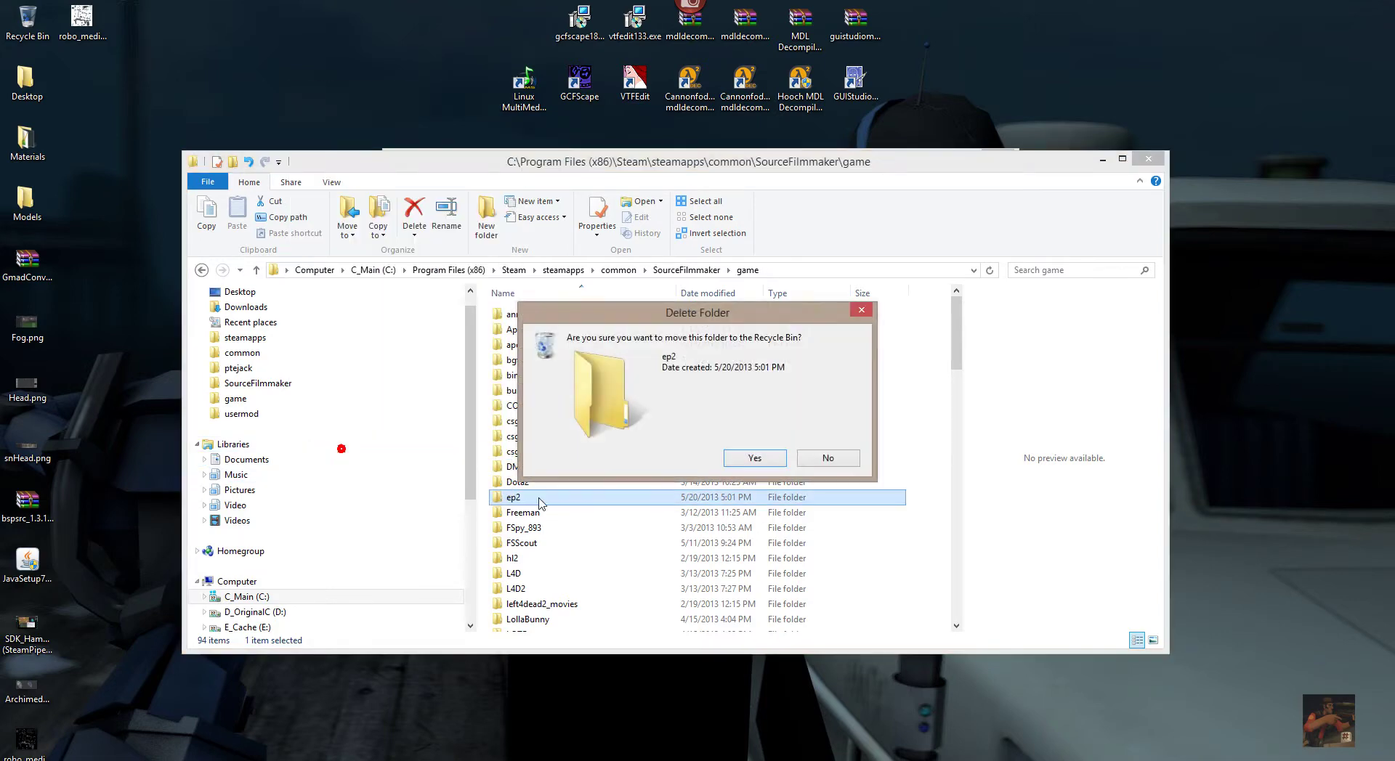
{"action": "left_click", "coordinate": [754, 459]}
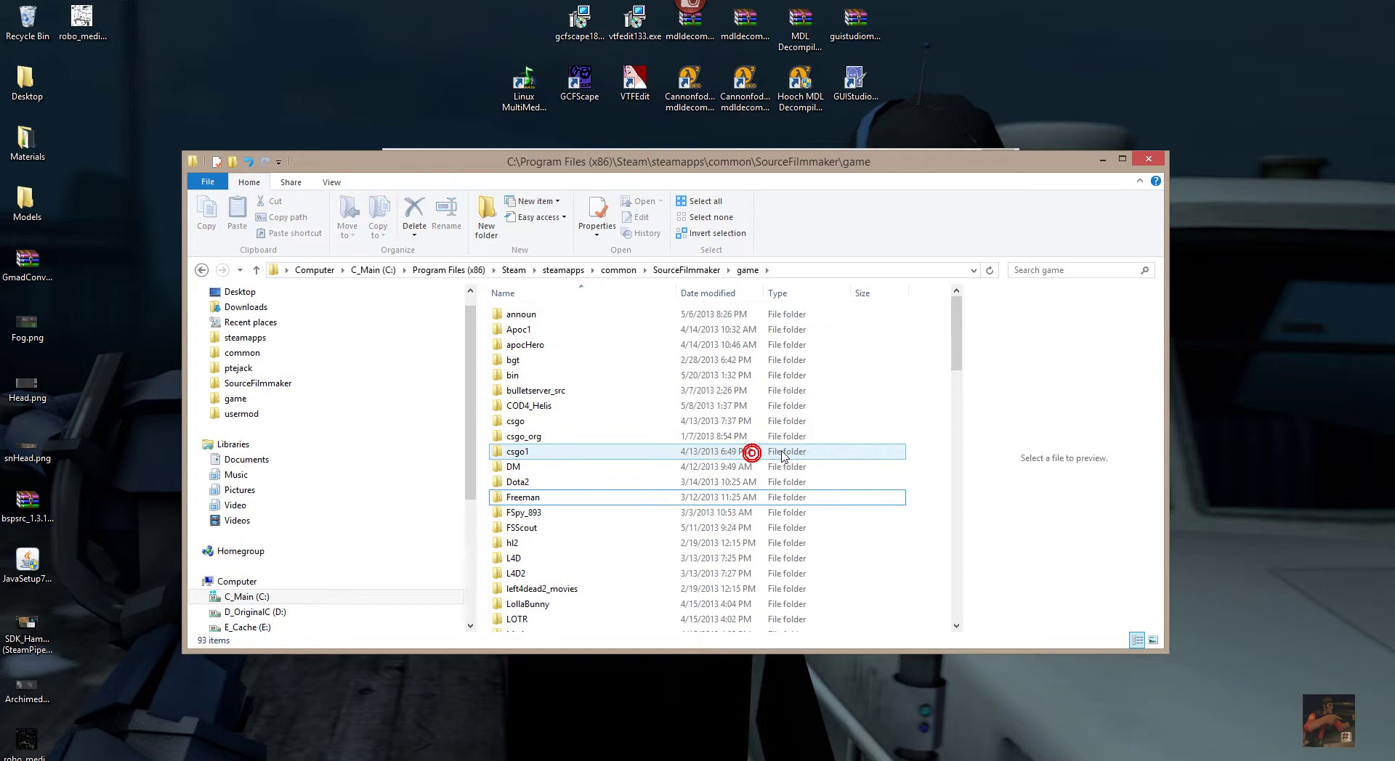
Step: Create a new folder named ep2 inside SourceFilmmaker\game, open it, and move its window clear of the package window
{"action": "right_click", "coordinate": [899, 383]}
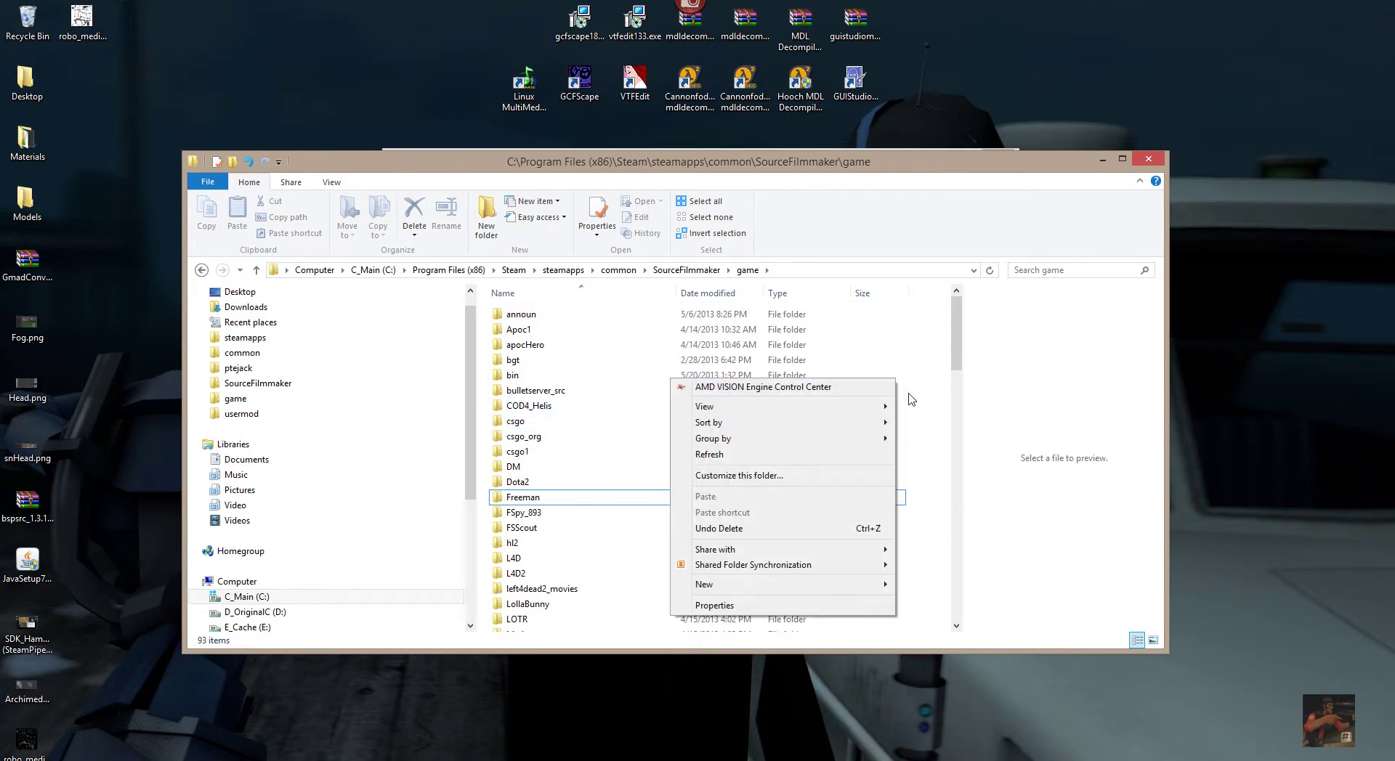
{"action": "left_click", "coordinate": [928, 622]}
{"action": "right_click", "coordinate": [935, 619]}
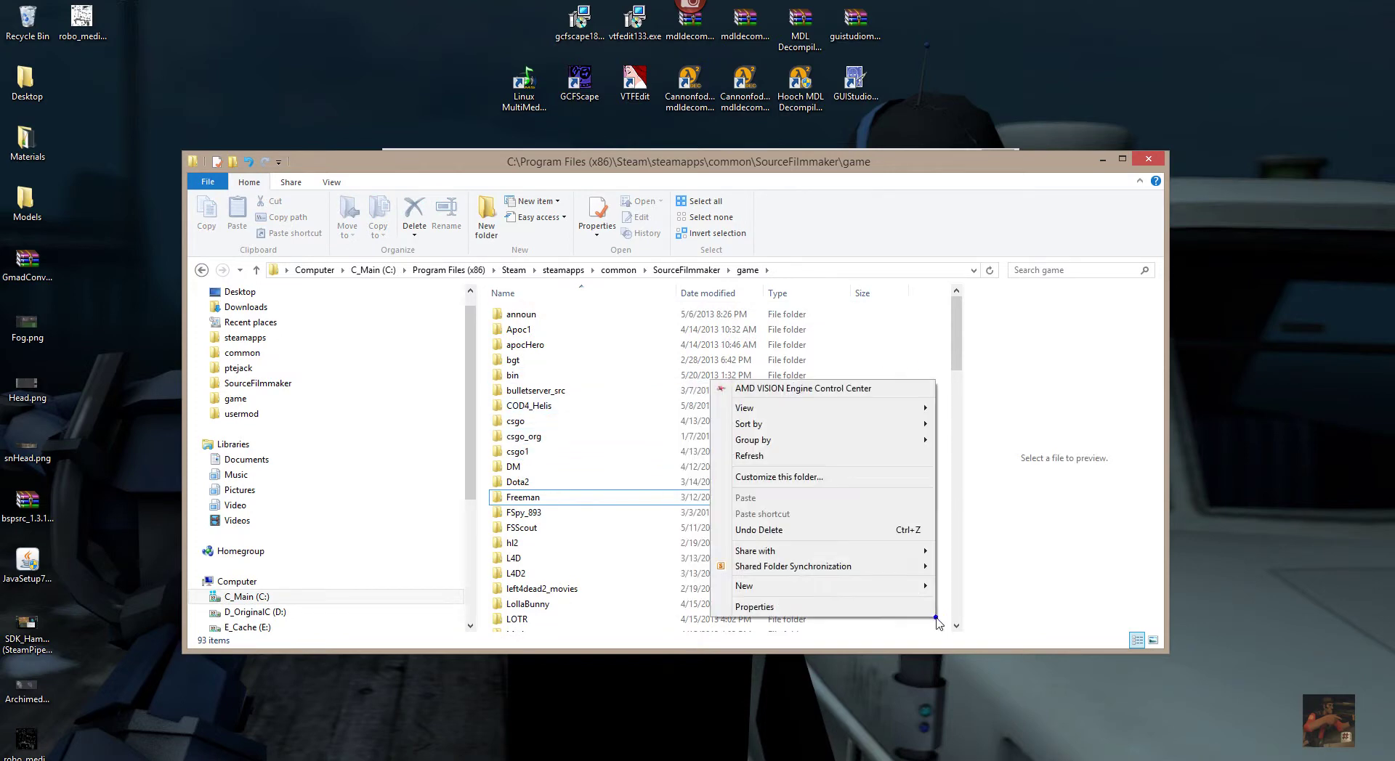
{"action": "mouse_move", "coordinate": [749, 586]}
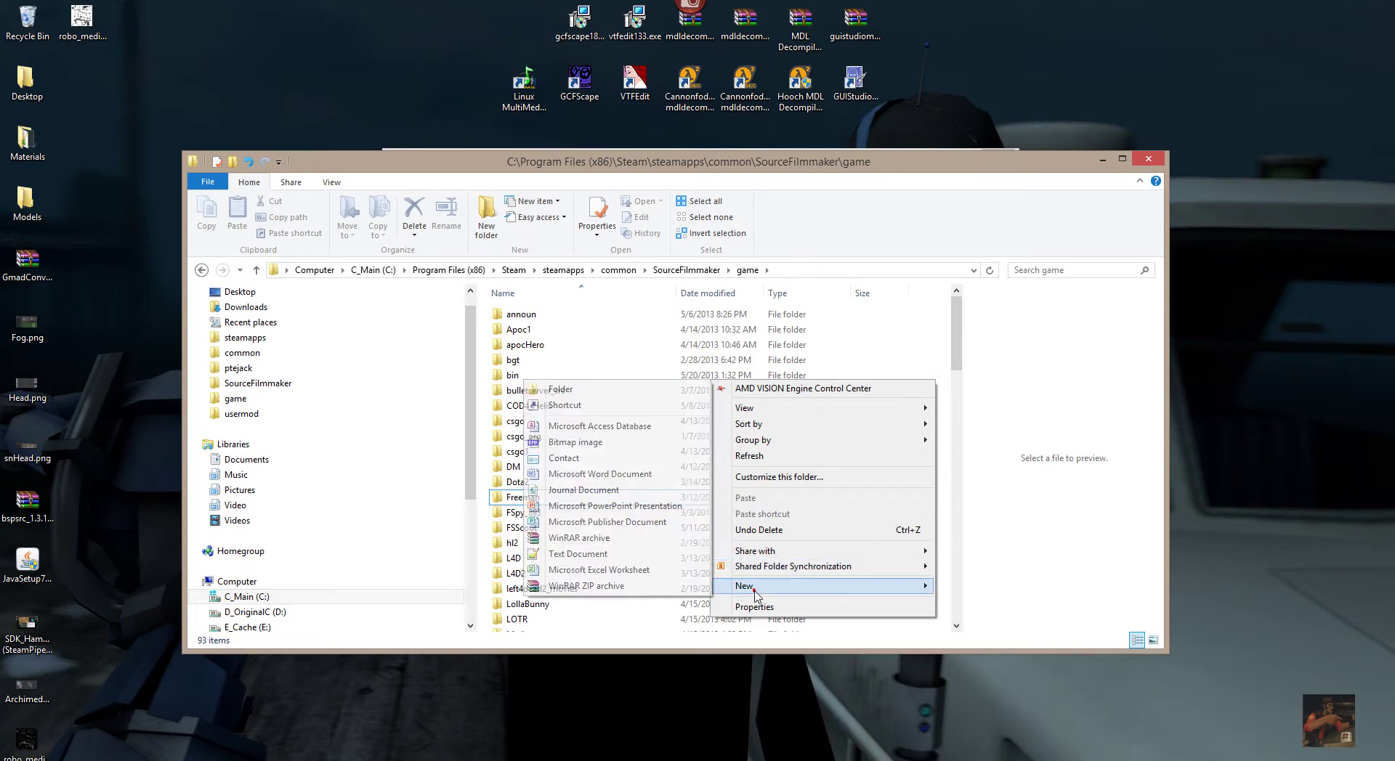
{"action": "left_click", "coordinate": [600, 391]}
{"action": "type", "text": "e"}
{"action": "key", "text": "Return"}
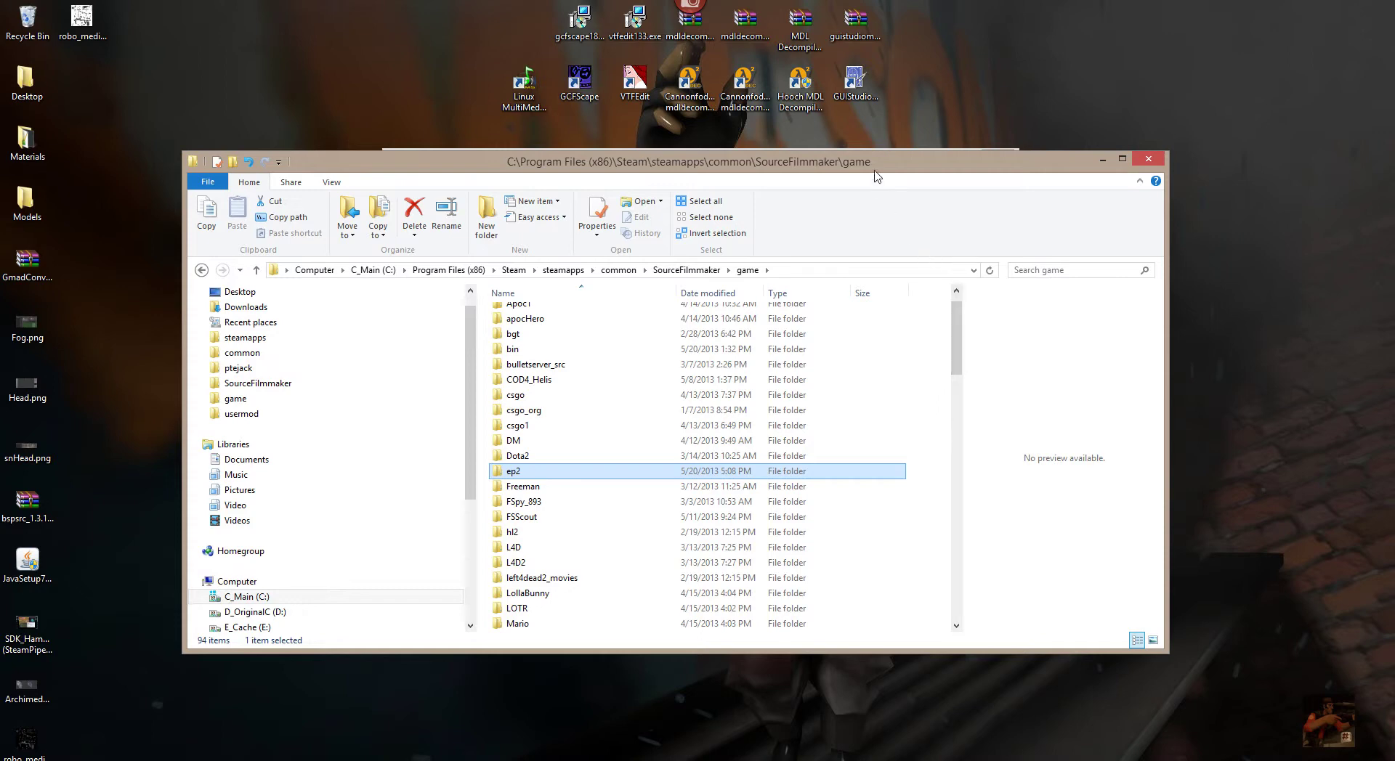
{"action": "double_click", "coordinate": [524, 474]}
{"action": "left_click_drag", "start_coordinate": [658, 166], "coordinate": [647, 358]}
Step: Extract the selected models, particles and sound folders from episode two content.gcf into SourceFilmmaker\game\ep2
{"action": "left_click", "coordinate": [565, 257]}
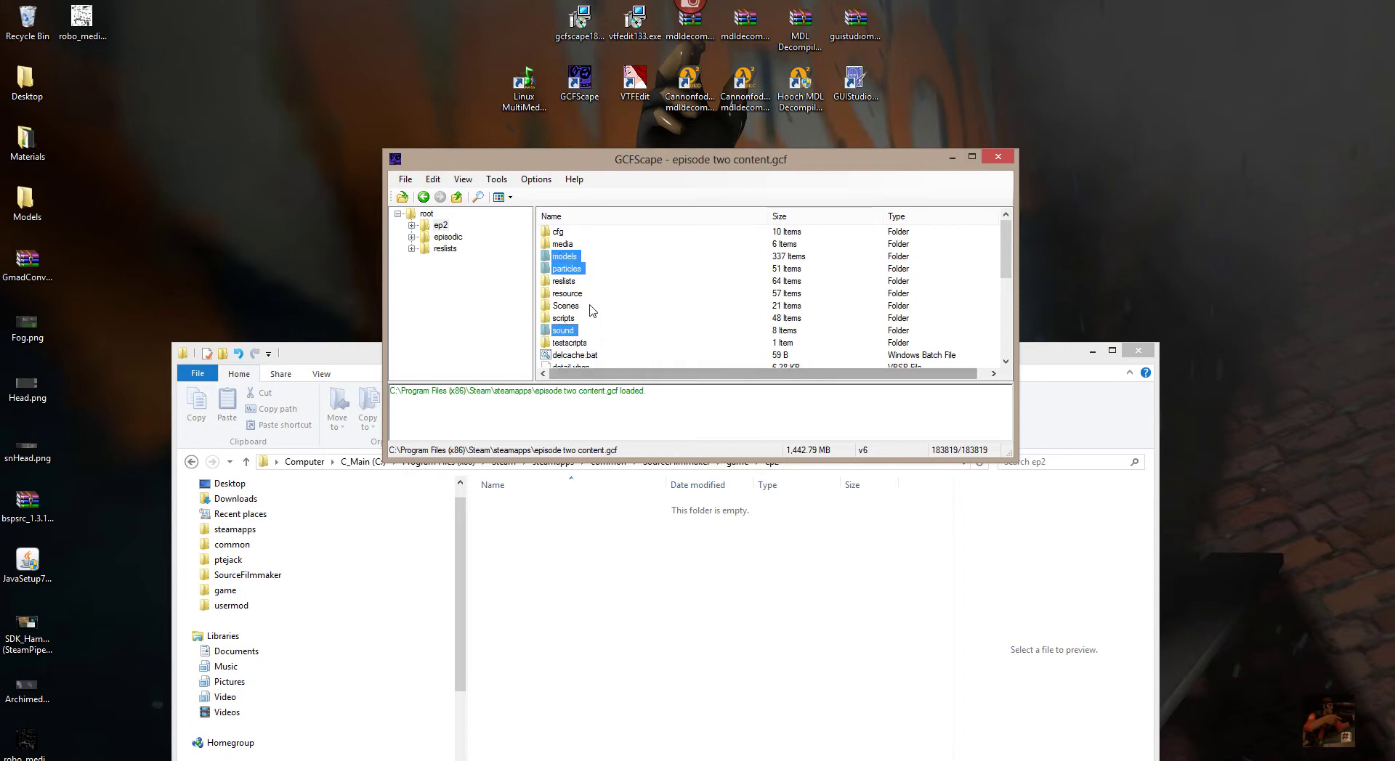
{"action": "right_click", "coordinate": [566, 263]}
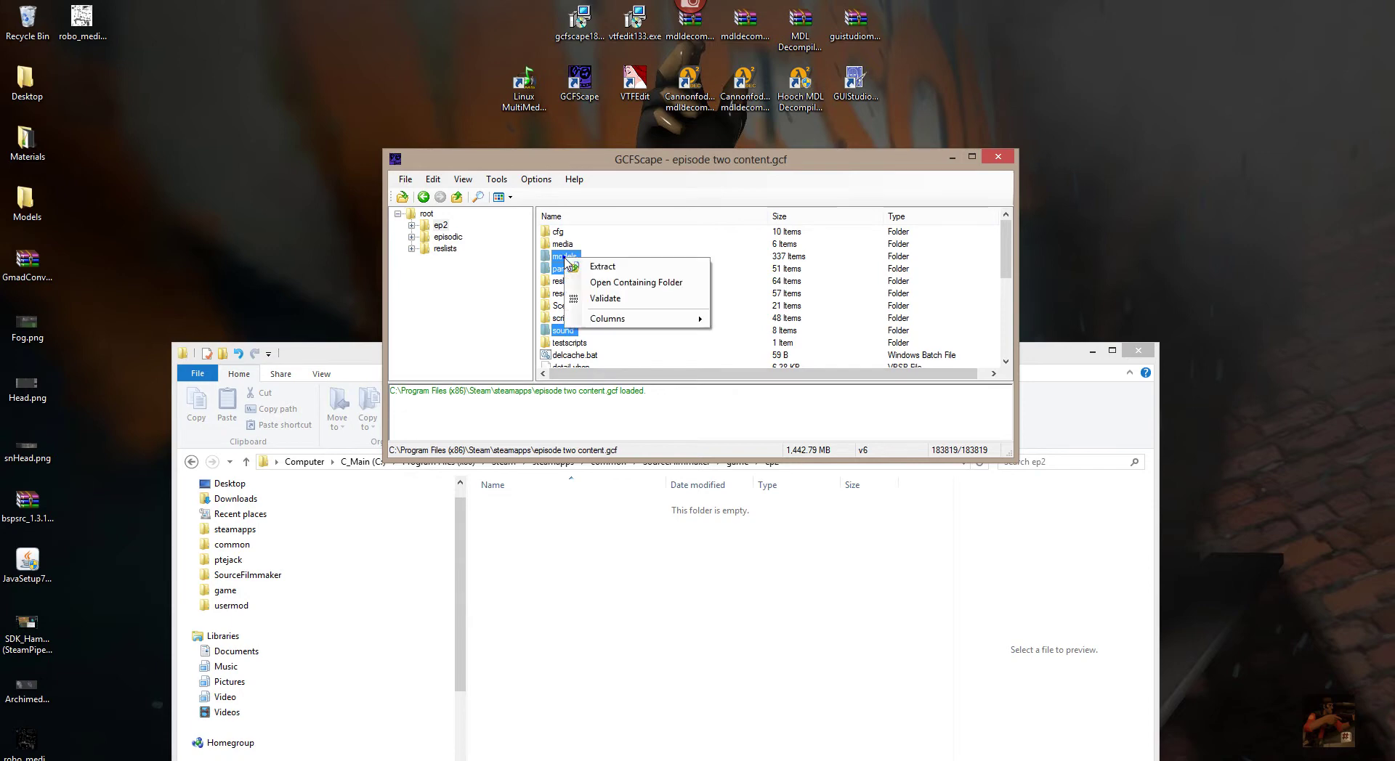
{"action": "left_click", "coordinate": [596, 267]}
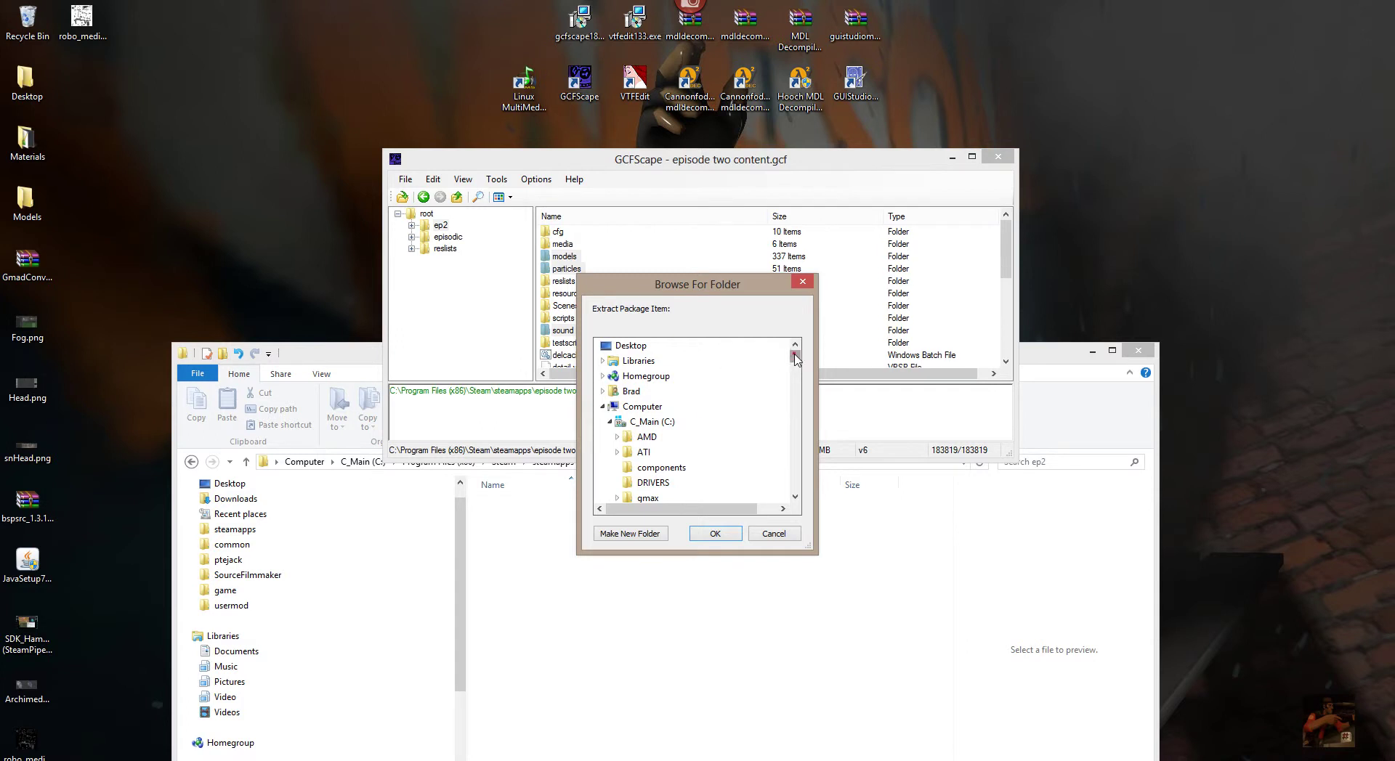
{"action": "left_click_drag", "start_coordinate": [795, 356], "coordinate": [804, 438]}
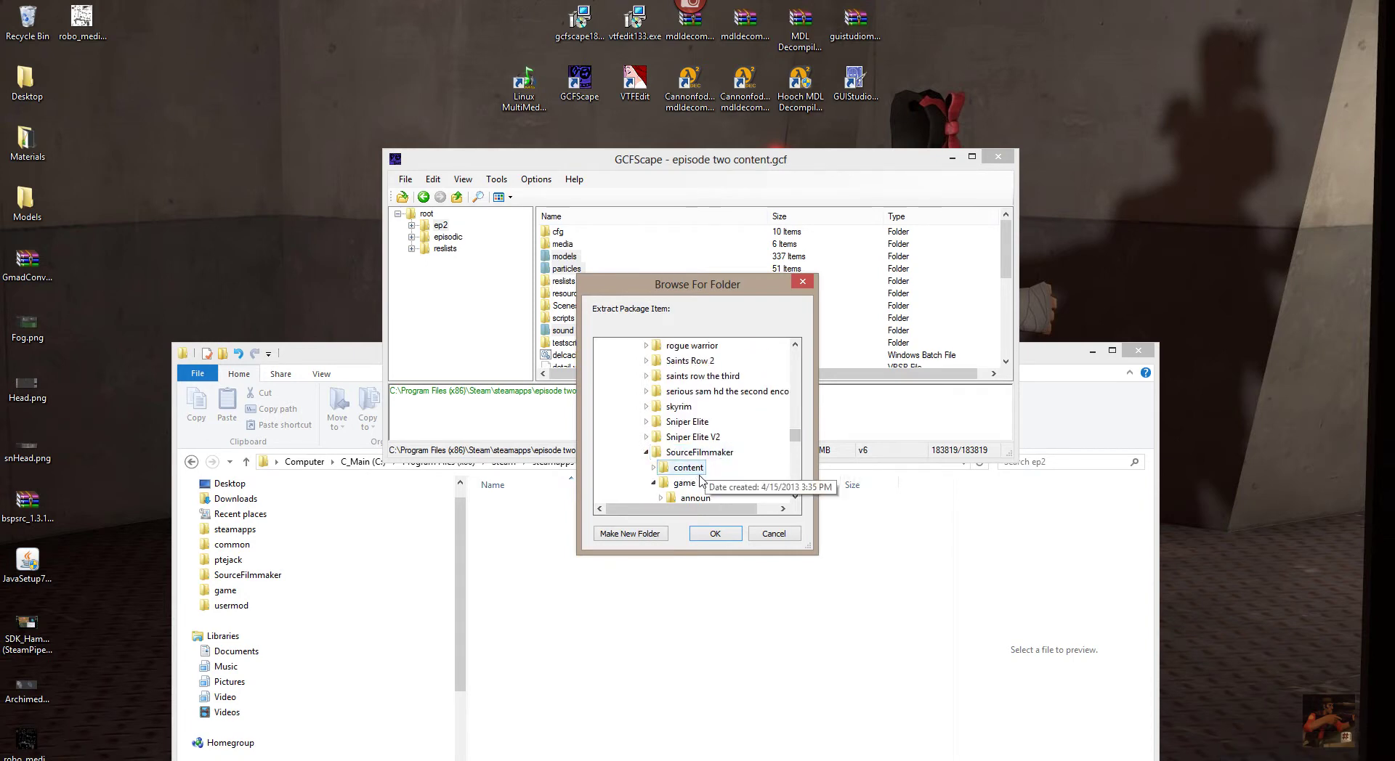
{"action": "left_click_drag", "start_coordinate": [796, 441], "coordinate": [797, 449]}
{"action": "left_click", "coordinate": [683, 438]}
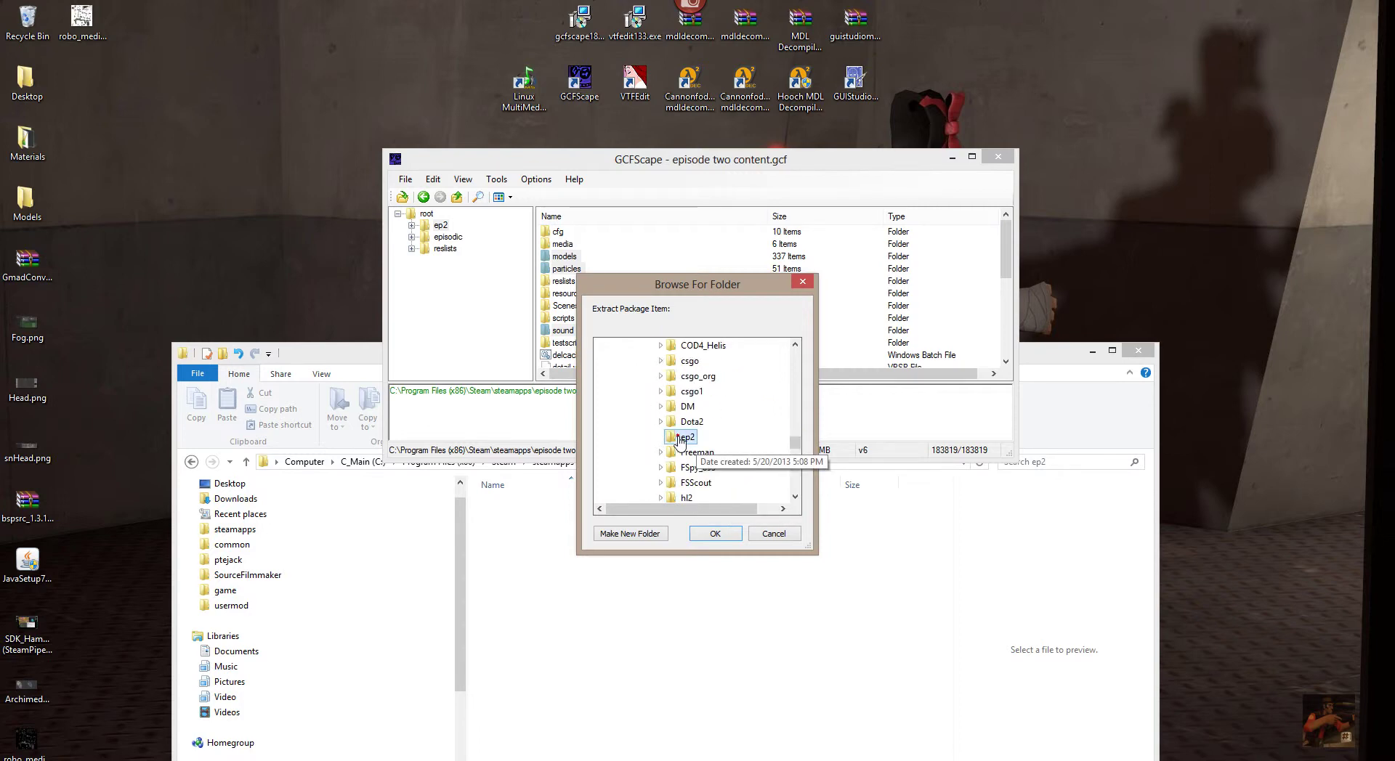
{"action": "left_click", "coordinate": [715, 535]}
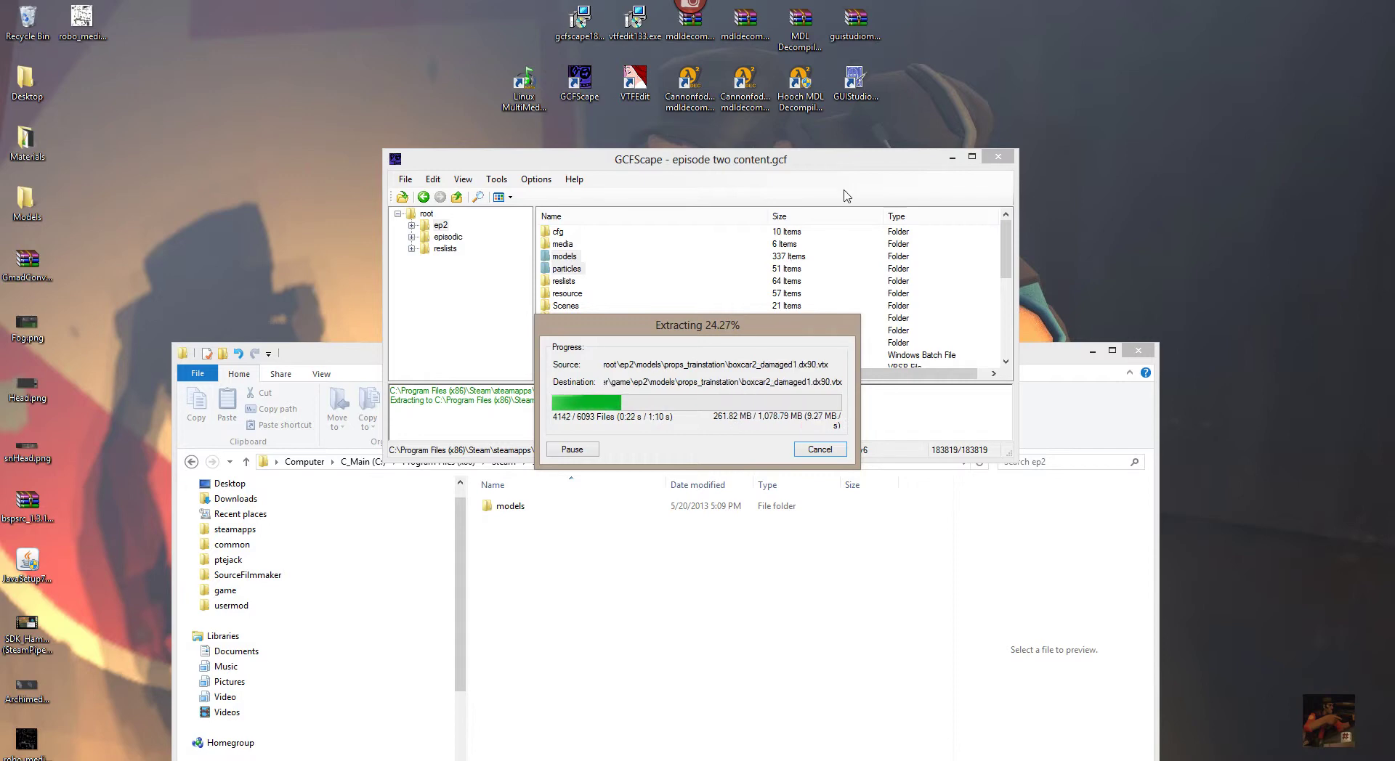
Step: Launch three more GCFScape windows from the desktop and arrange them around the running extraction
{"action": "right_click", "coordinate": [579, 88]}
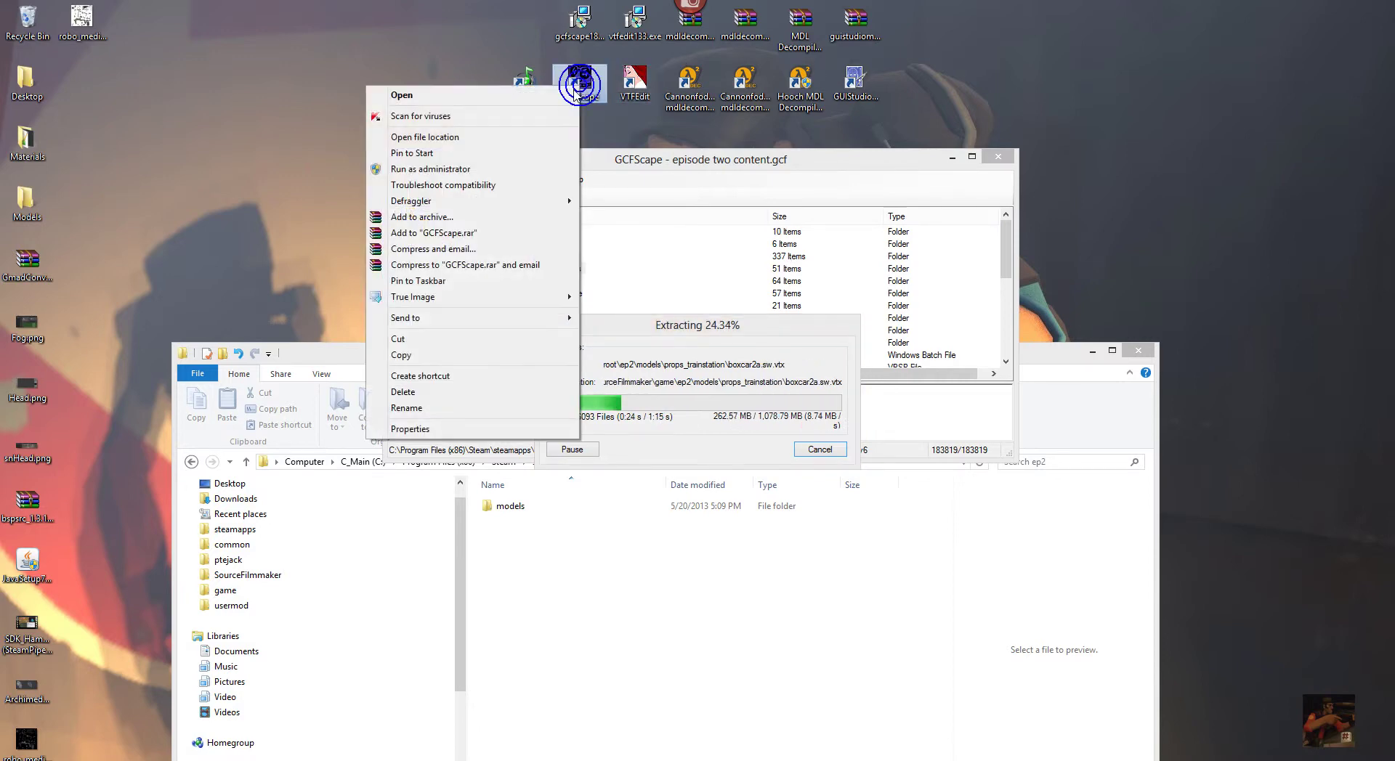
{"action": "left_click", "coordinate": [402, 96]}
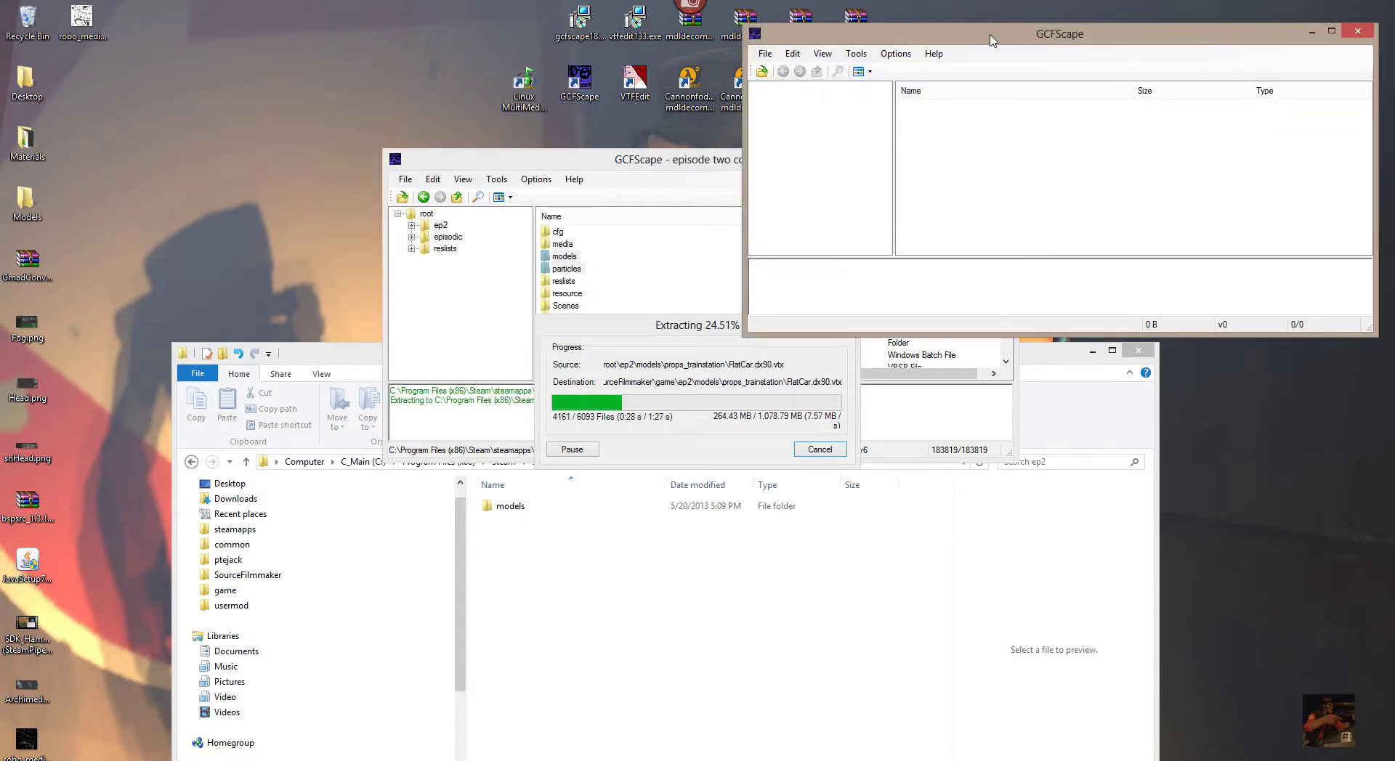
{"action": "left_click", "coordinate": [656, 161]}
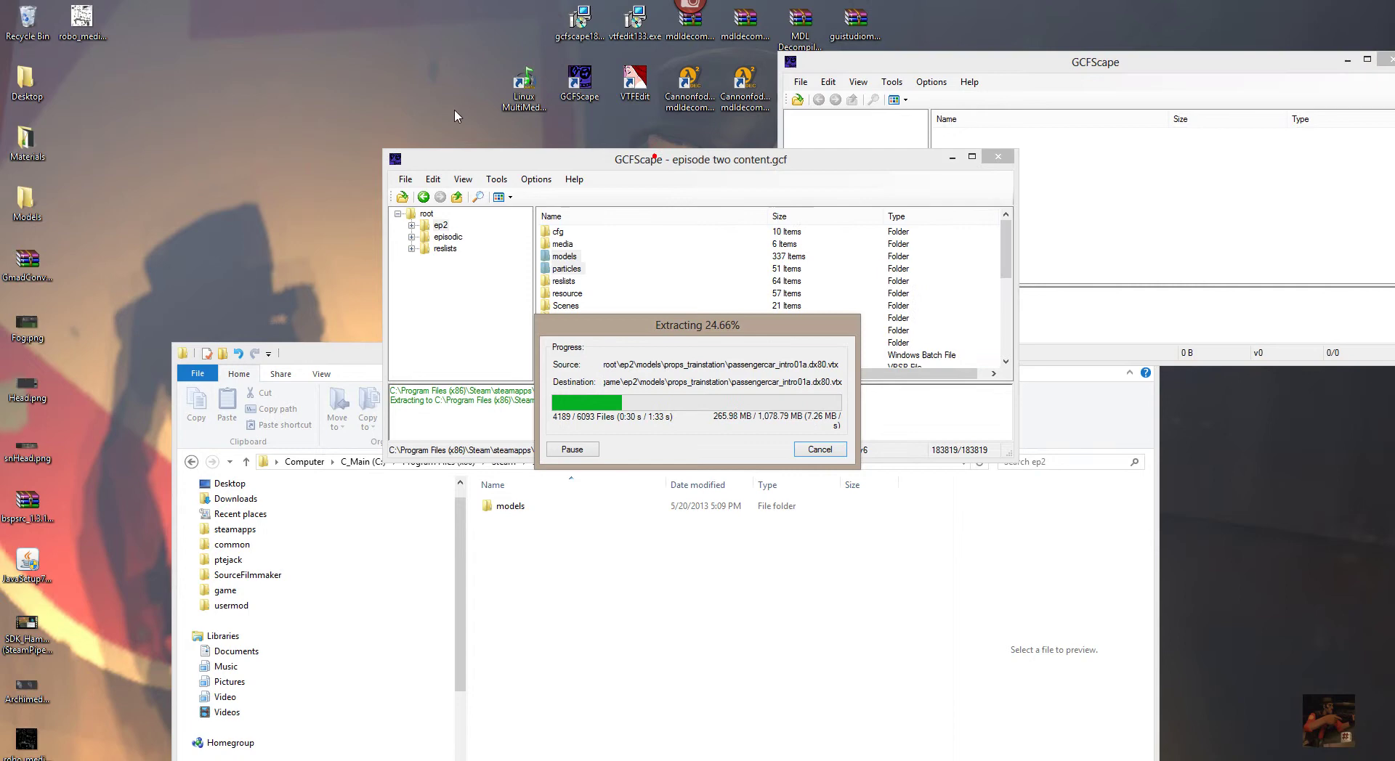
{"action": "left_click_drag", "start_coordinate": [991, 68], "coordinate": [990, 343]}
{"action": "left_click", "coordinate": [566, 80]}
{"action": "right_click", "coordinate": [569, 81]}
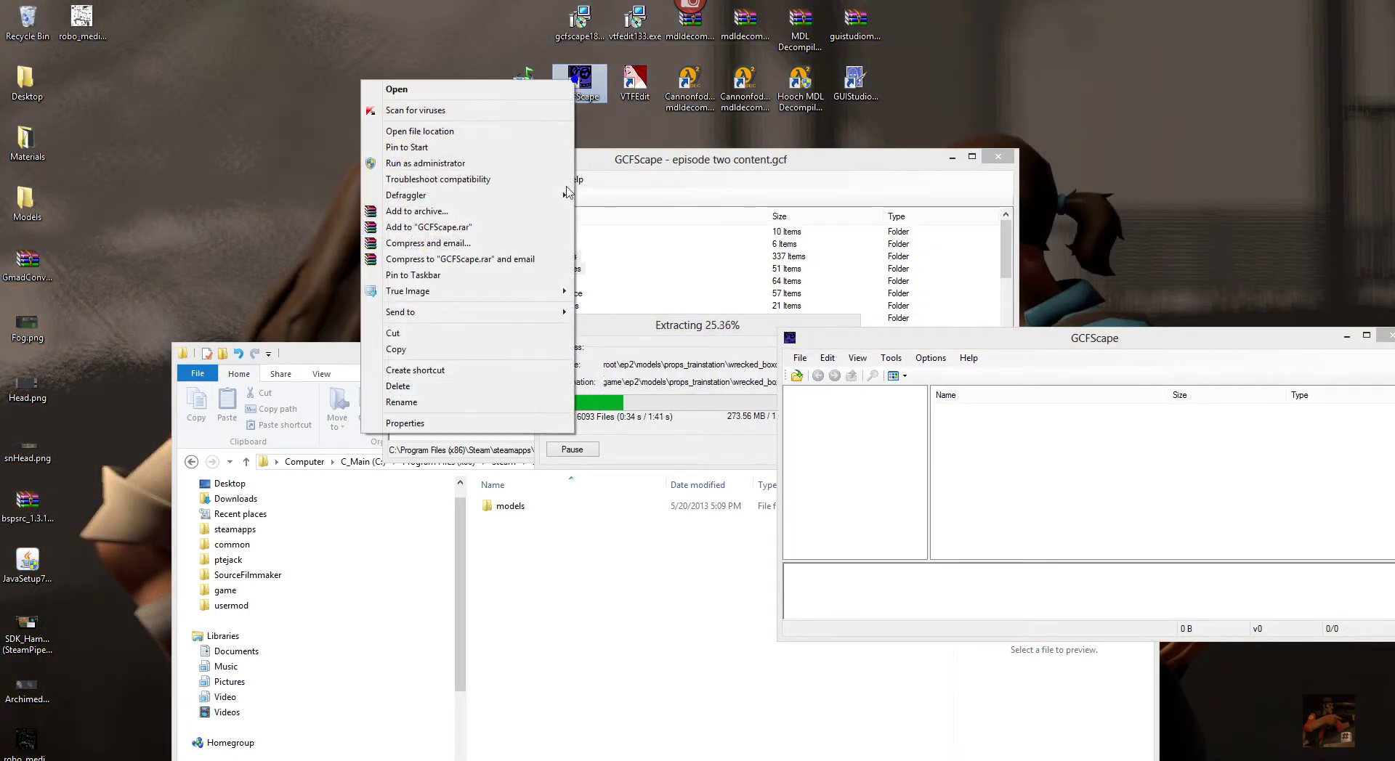
{"action": "left_click", "coordinate": [412, 95]}
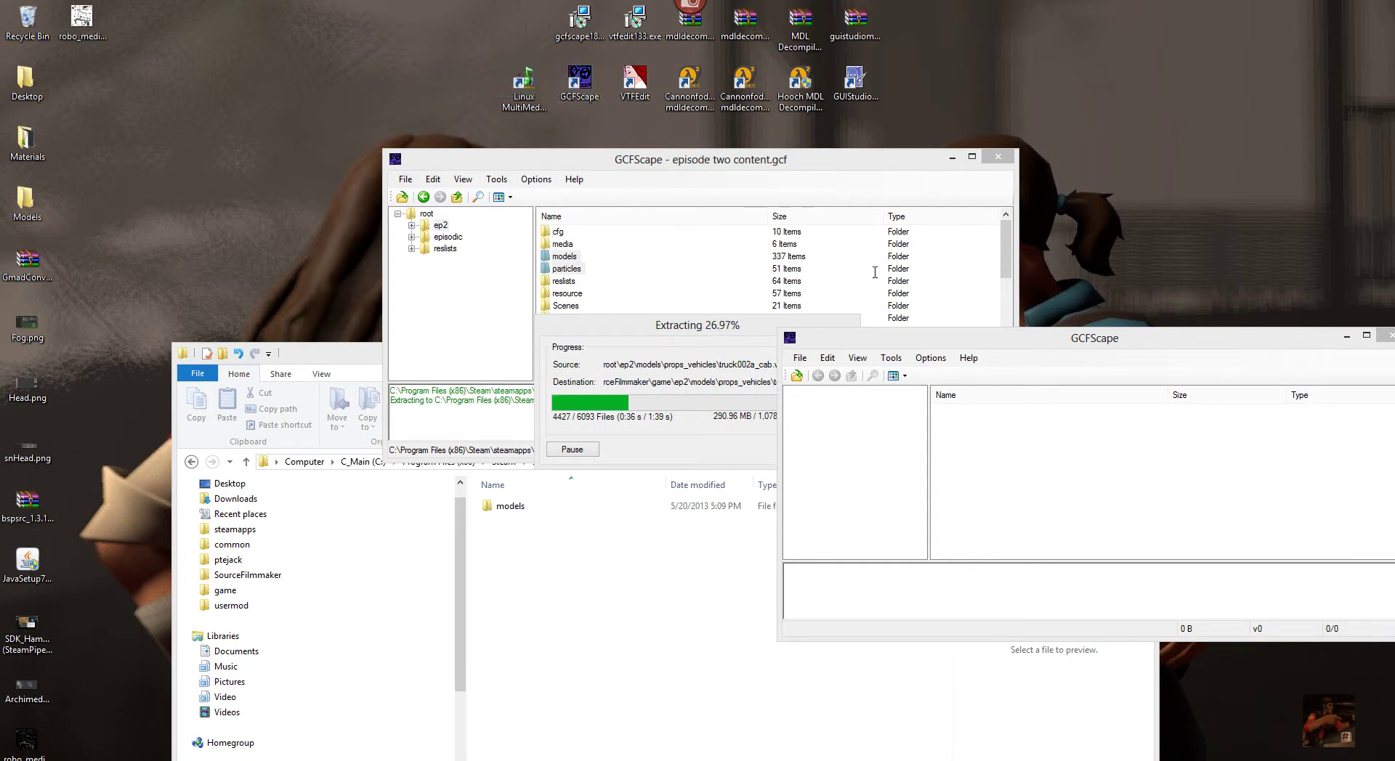
{"action": "left_click_drag", "start_coordinate": [1033, 40], "coordinate": [338, 305]}
{"action": "right_click", "coordinate": [585, 77]}
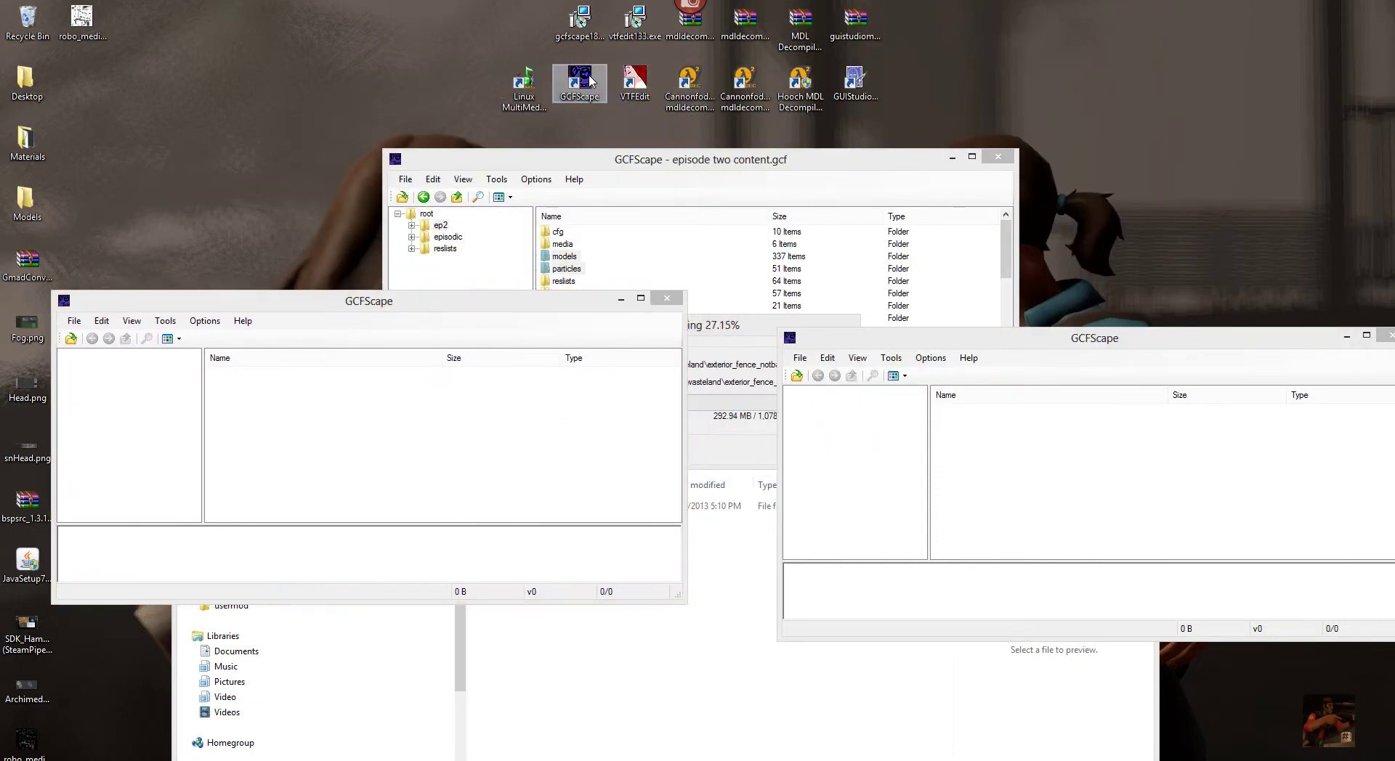
{"action": "left_click", "coordinate": [429, 94]}
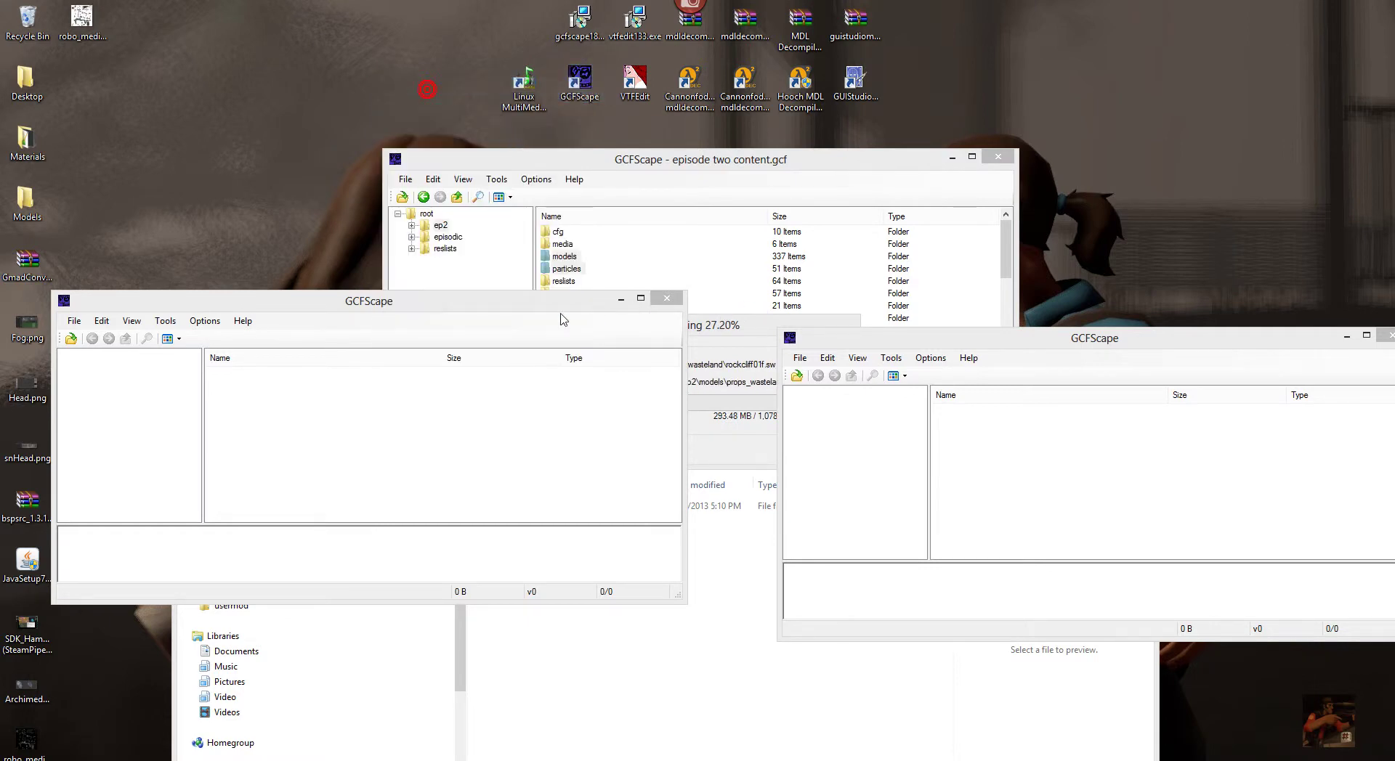
{"action": "left_click_drag", "start_coordinate": [533, 314], "coordinate": [527, 360]}
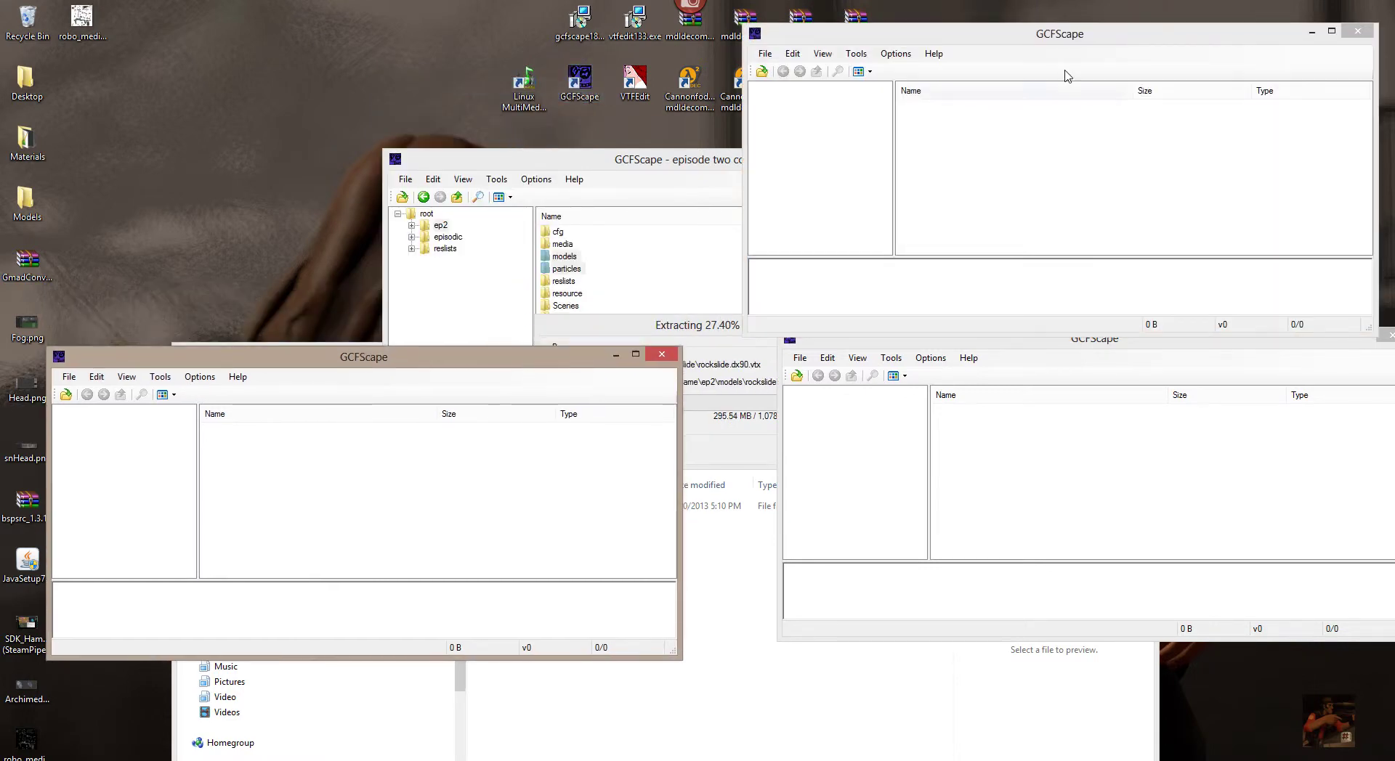
{"action": "left_click_drag", "start_coordinate": [1040, 27], "coordinate": [356, 26]}
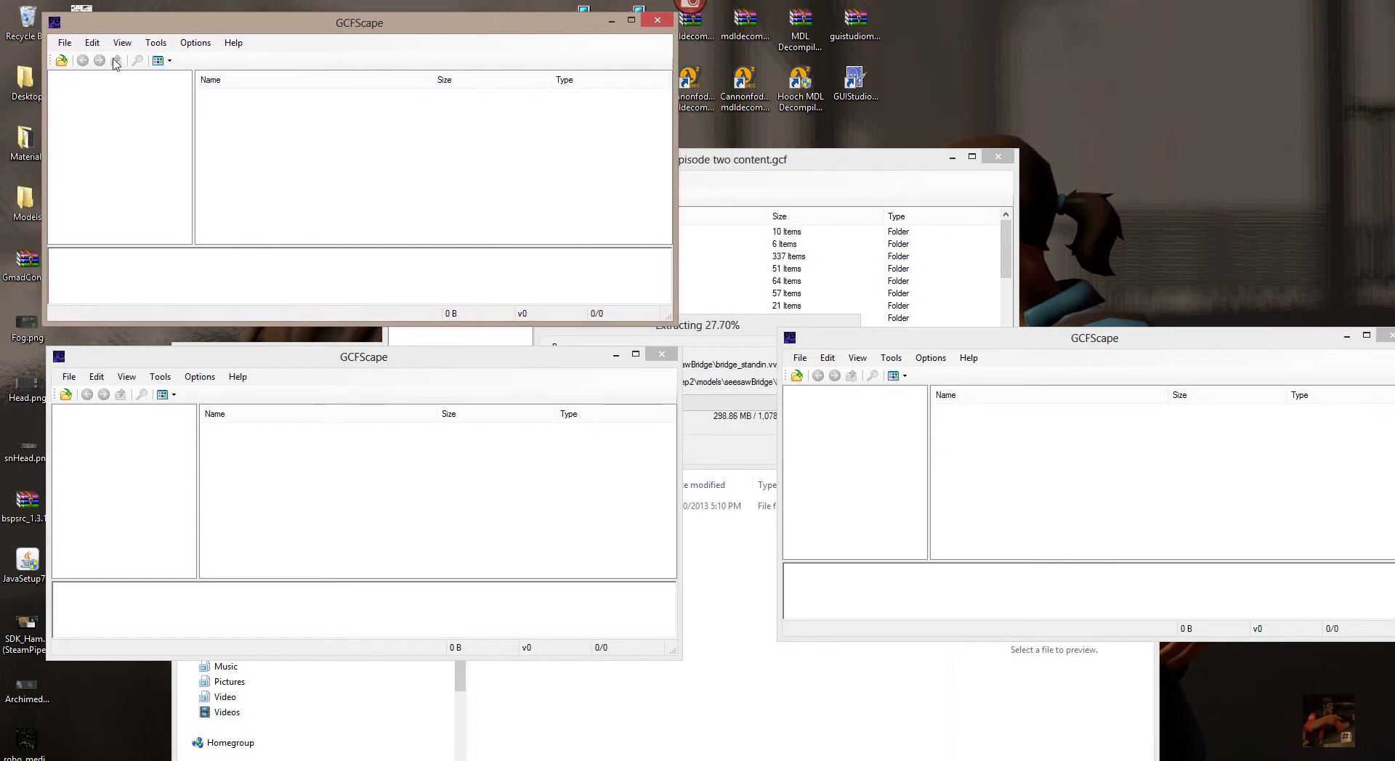
Step: Open the package episode two maps.gcf in the newest GCFScape window and go into its ep2 folder
{"action": "left_click", "coordinate": [63, 62]}
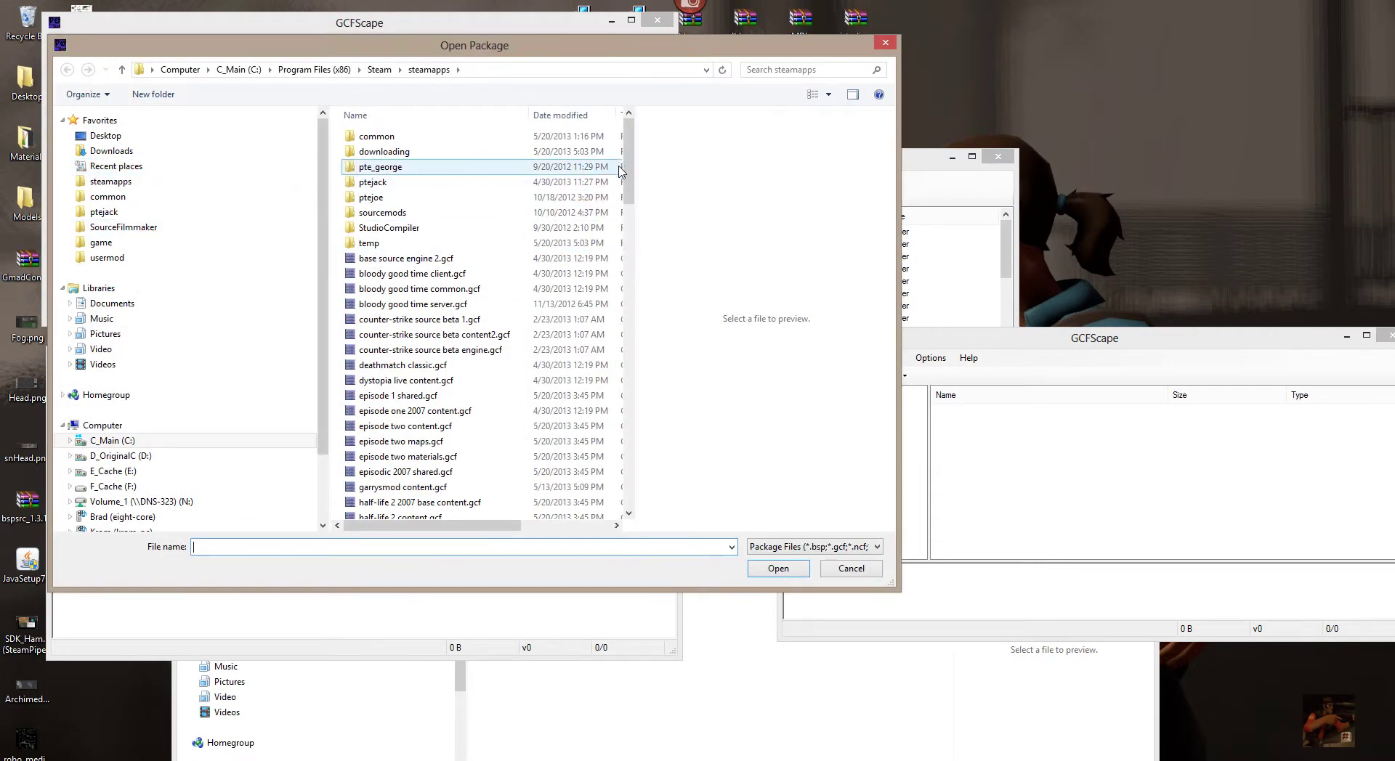
{"action": "scroll", "coordinate": [389, 314], "scroll_direction": "down", "scroll_amount": 5}
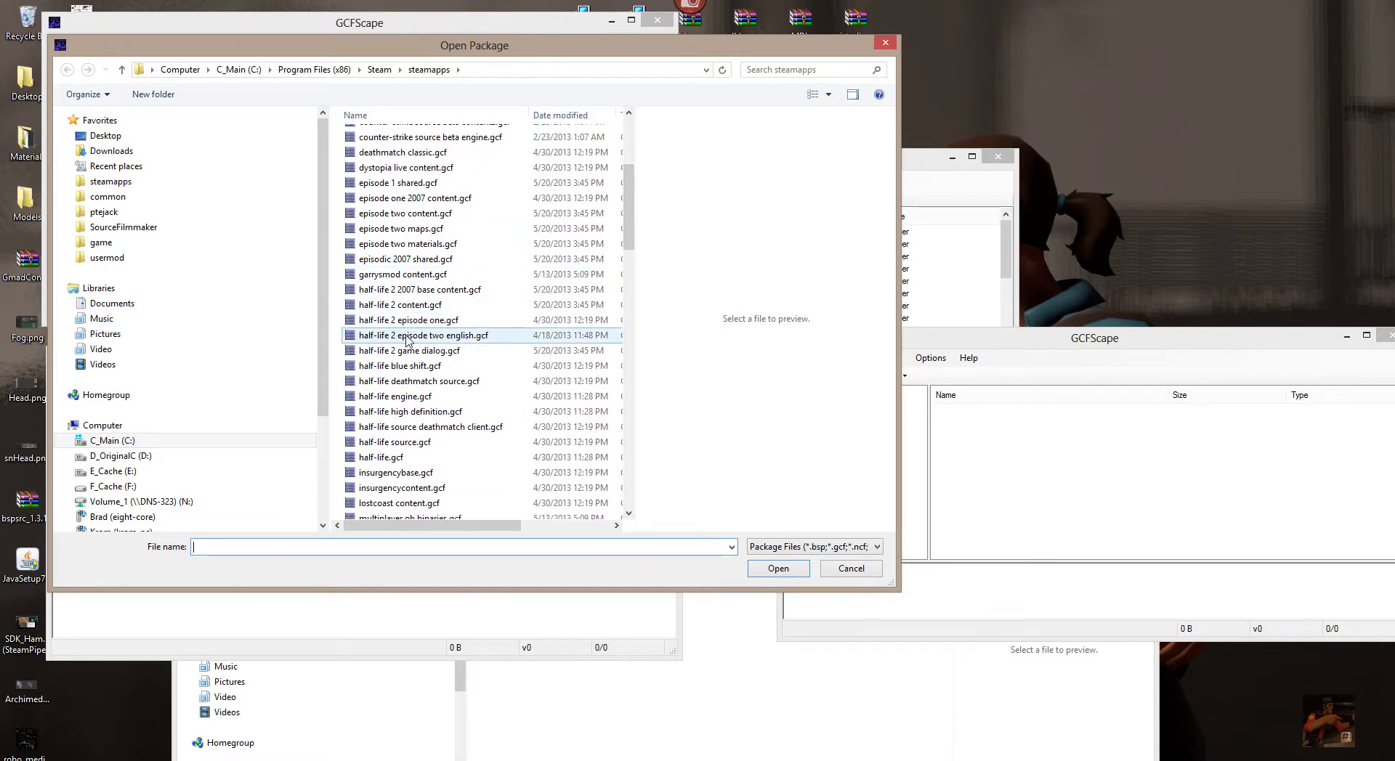
{"action": "double_click", "coordinate": [419, 229]}
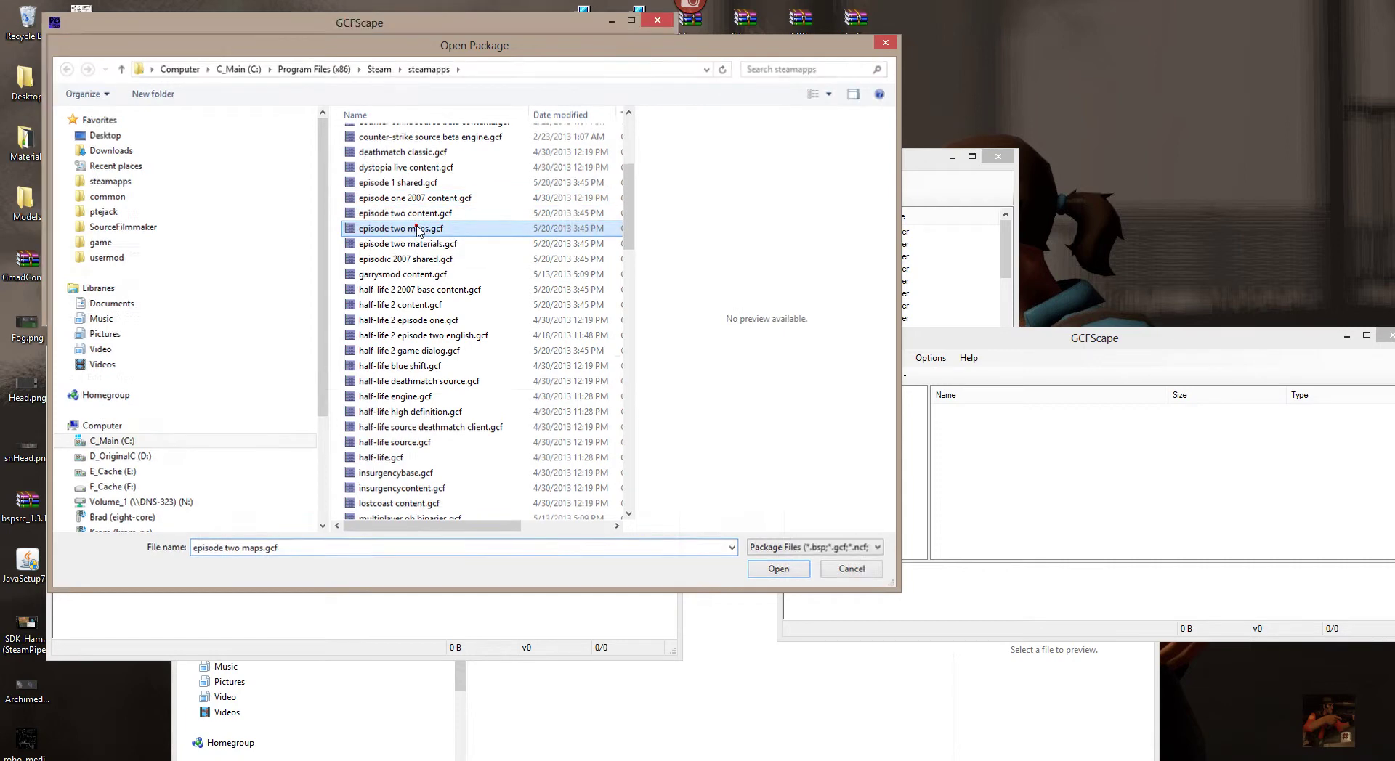
{"action": "double_click", "coordinate": [218, 96]}
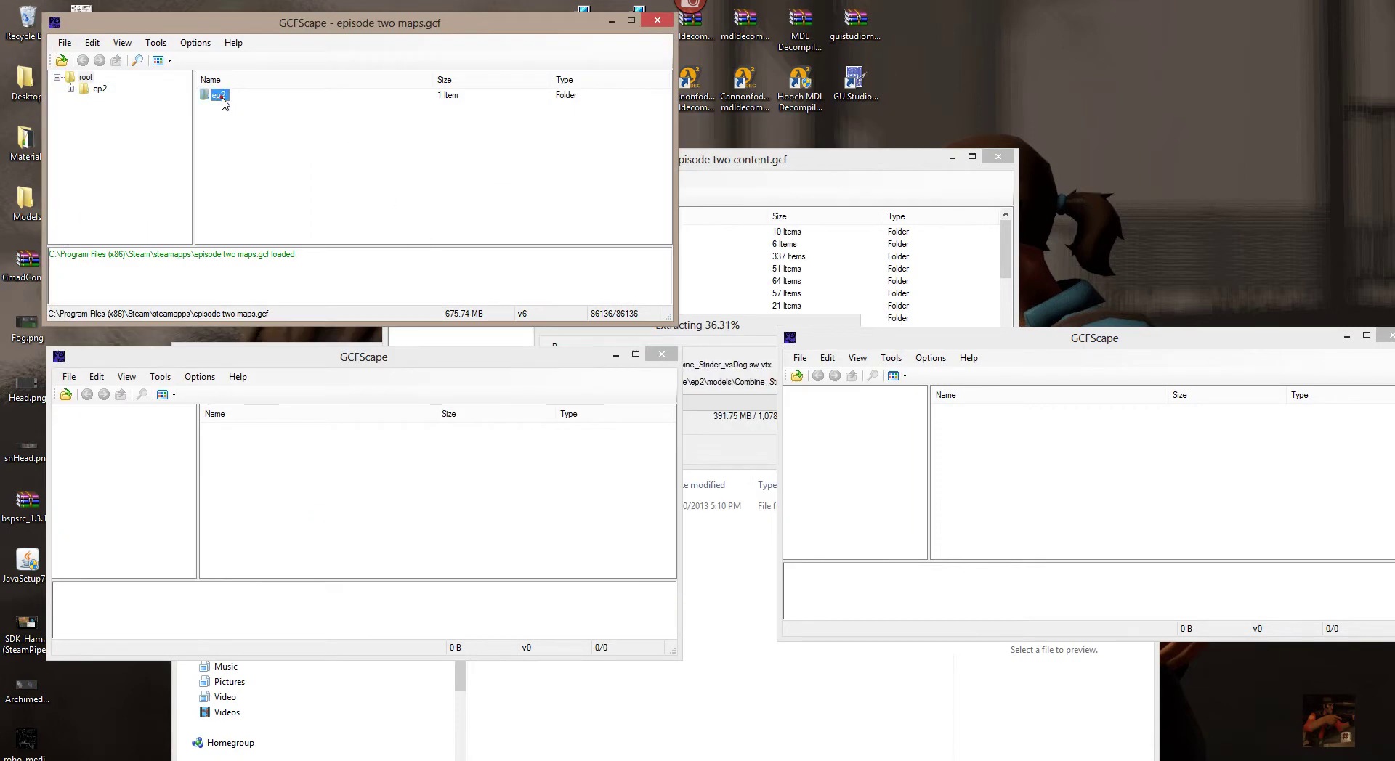
Step: Extract the maps folder from episode two maps.gcf into SourceFilmmaker\game\ep2
{"action": "right_click", "coordinate": [222, 98]}
{"action": "left_click", "coordinate": [275, 108]}
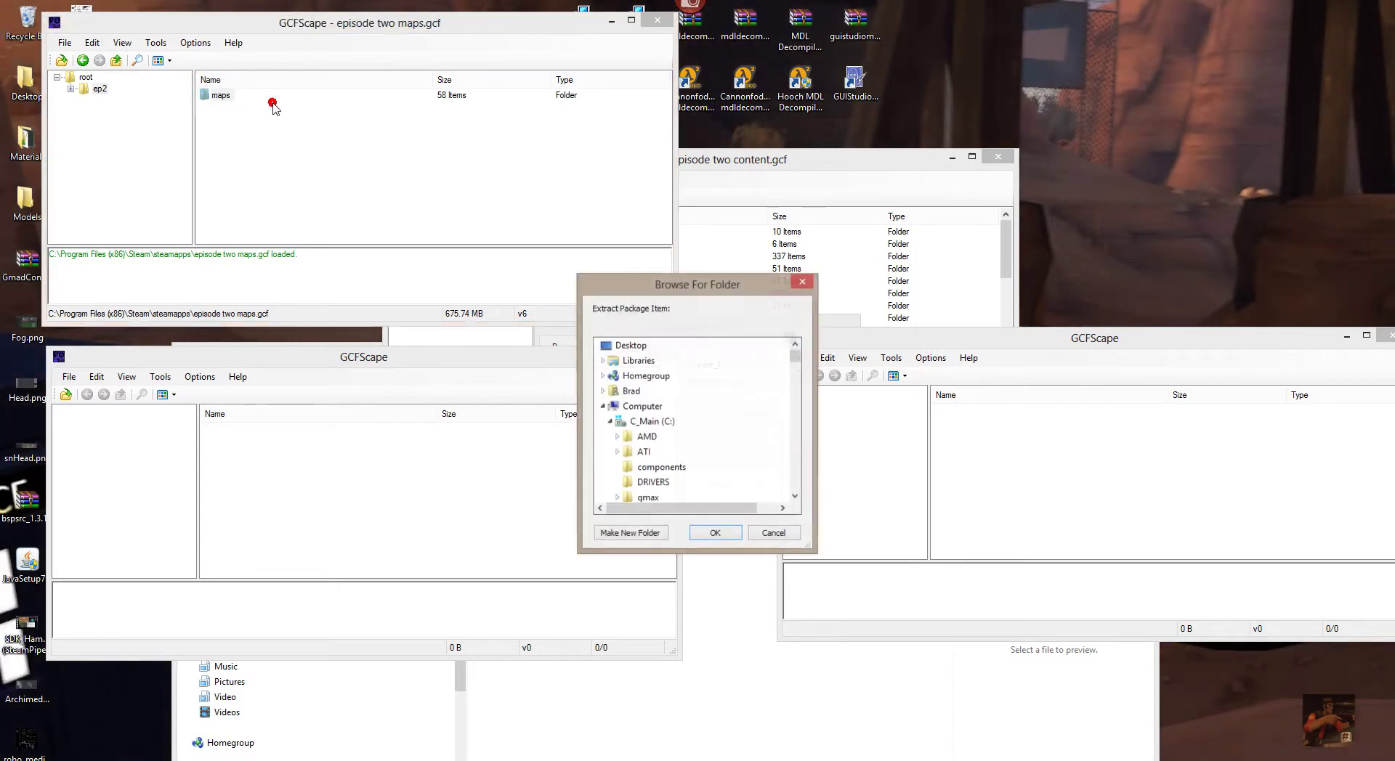
{"action": "left_click_drag", "start_coordinate": [796, 358], "coordinate": [802, 453]}
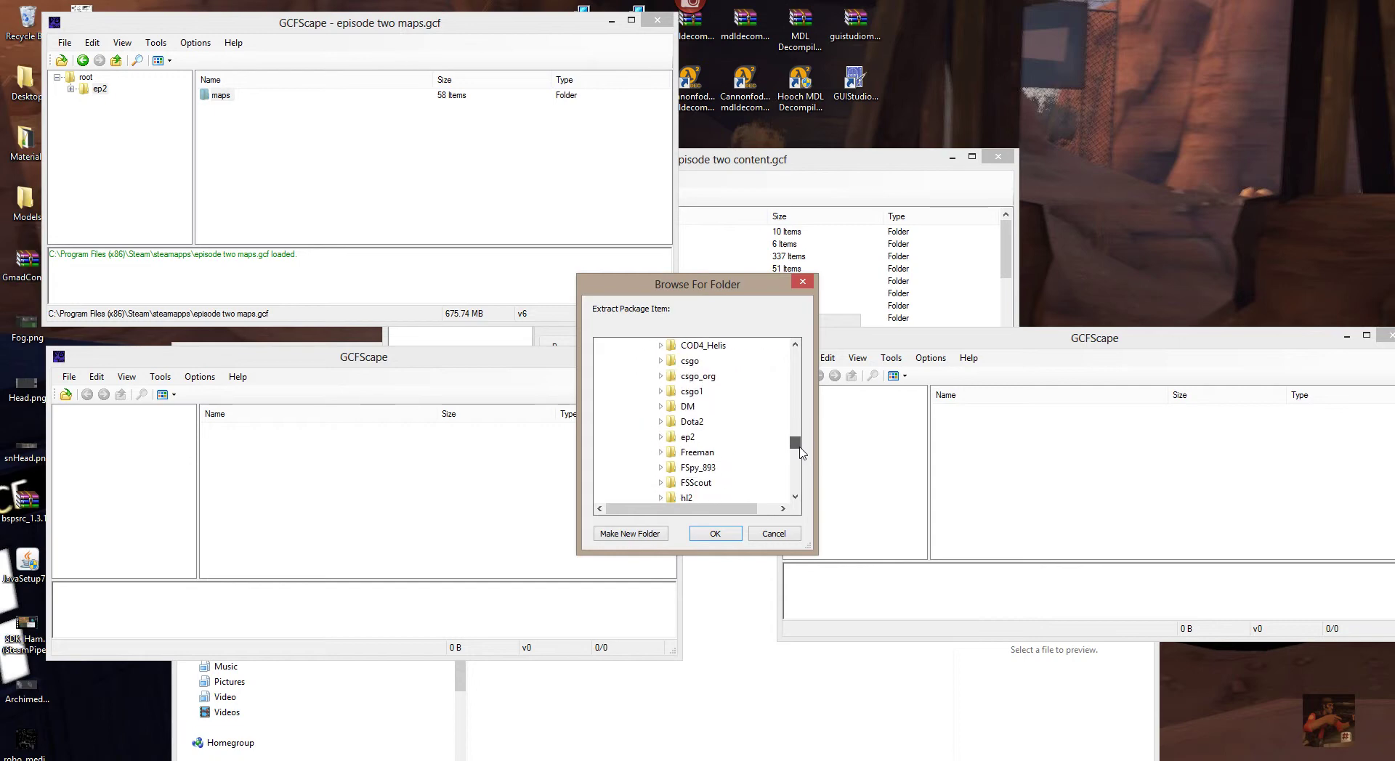
{"action": "left_click", "coordinate": [685, 444]}
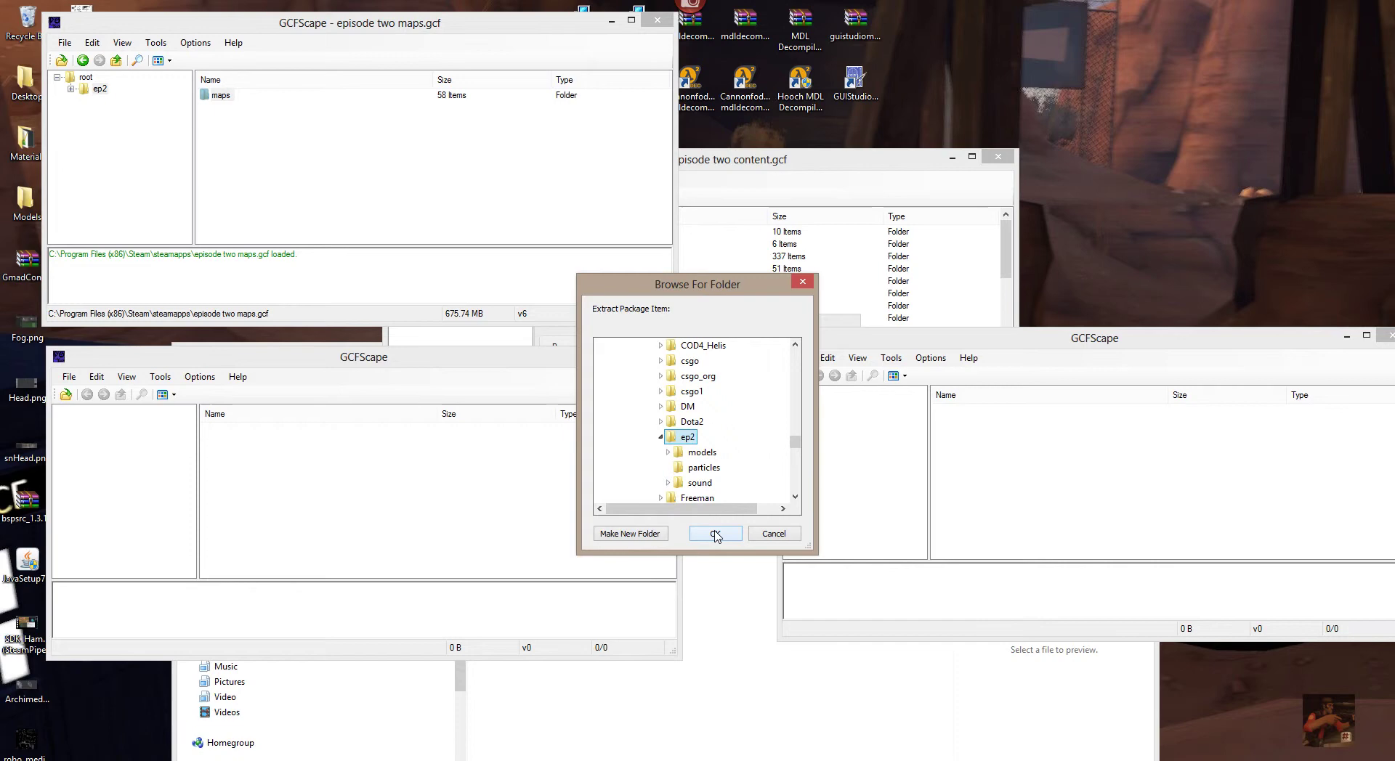
{"action": "left_click", "coordinate": [716, 534]}
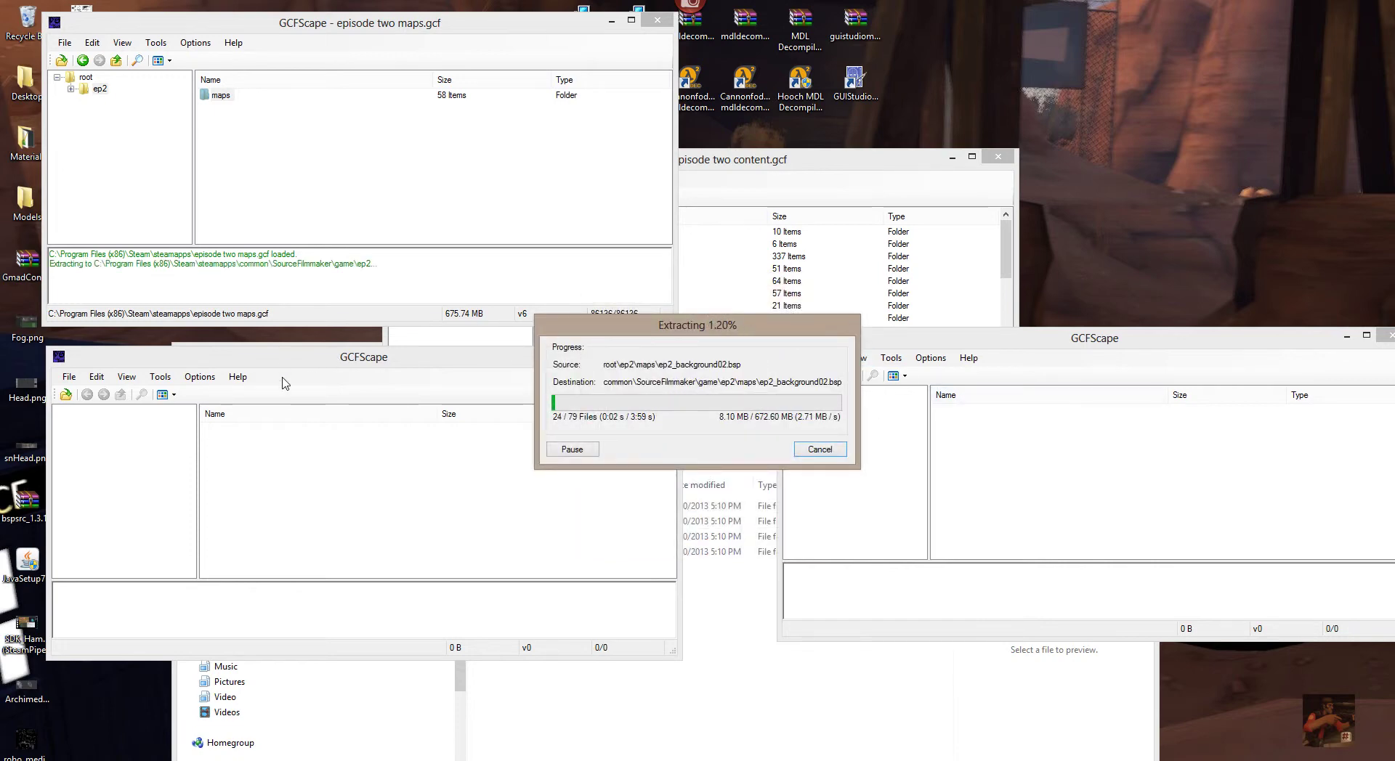
Step: Open the package episode two materials.gcf in another empty GCFScape window and go into its ep2 folder
{"action": "left_click", "coordinate": [265, 351]}
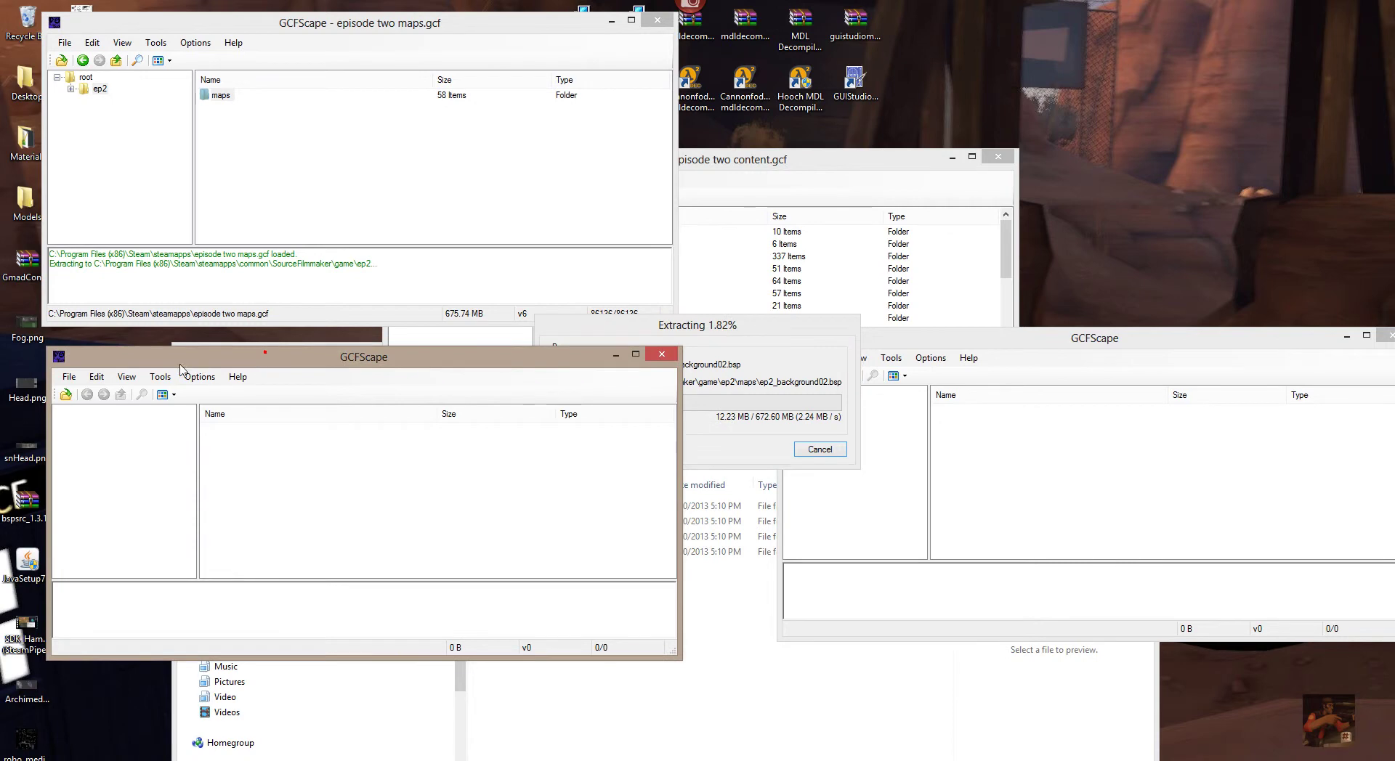
{"action": "left_click", "coordinate": [66, 395]}
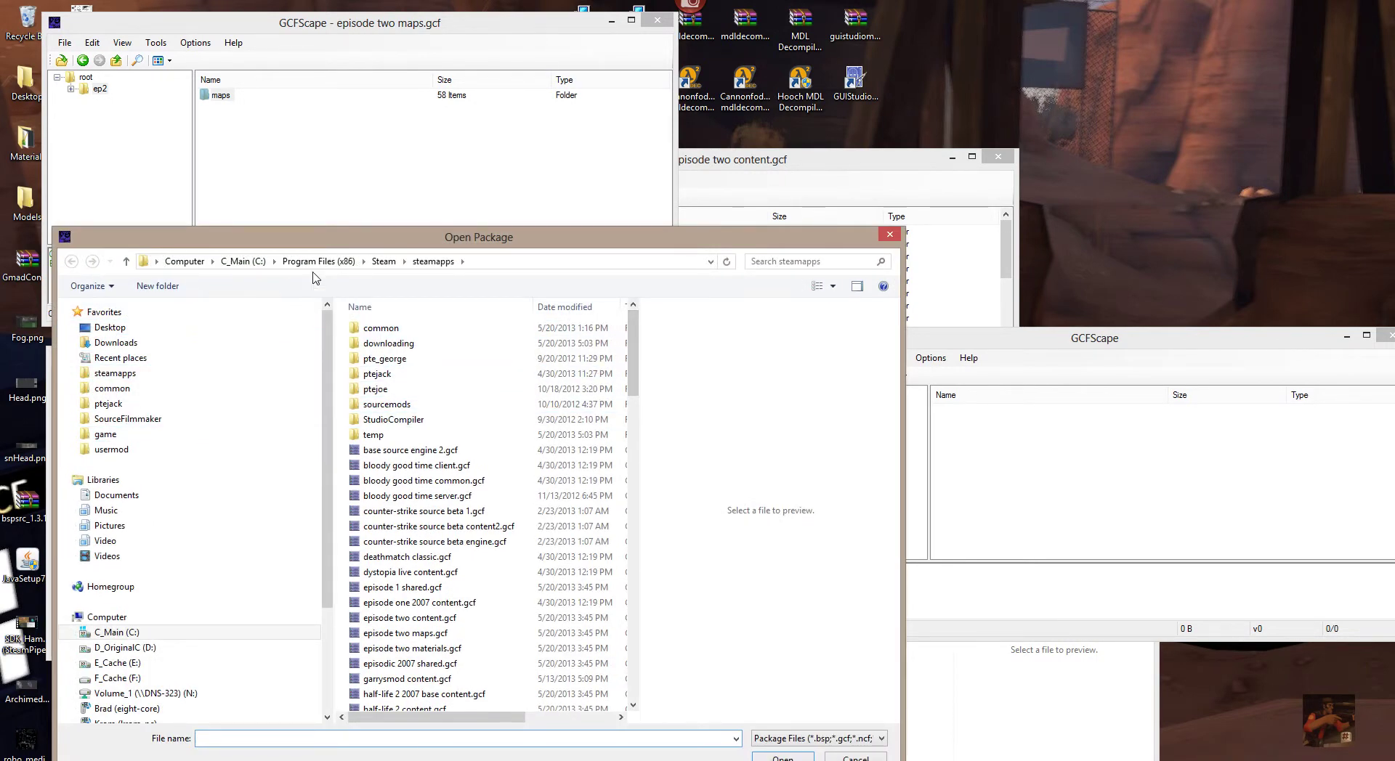
{"action": "left_click_drag", "start_coordinate": [634, 338], "coordinate": [635, 374]}
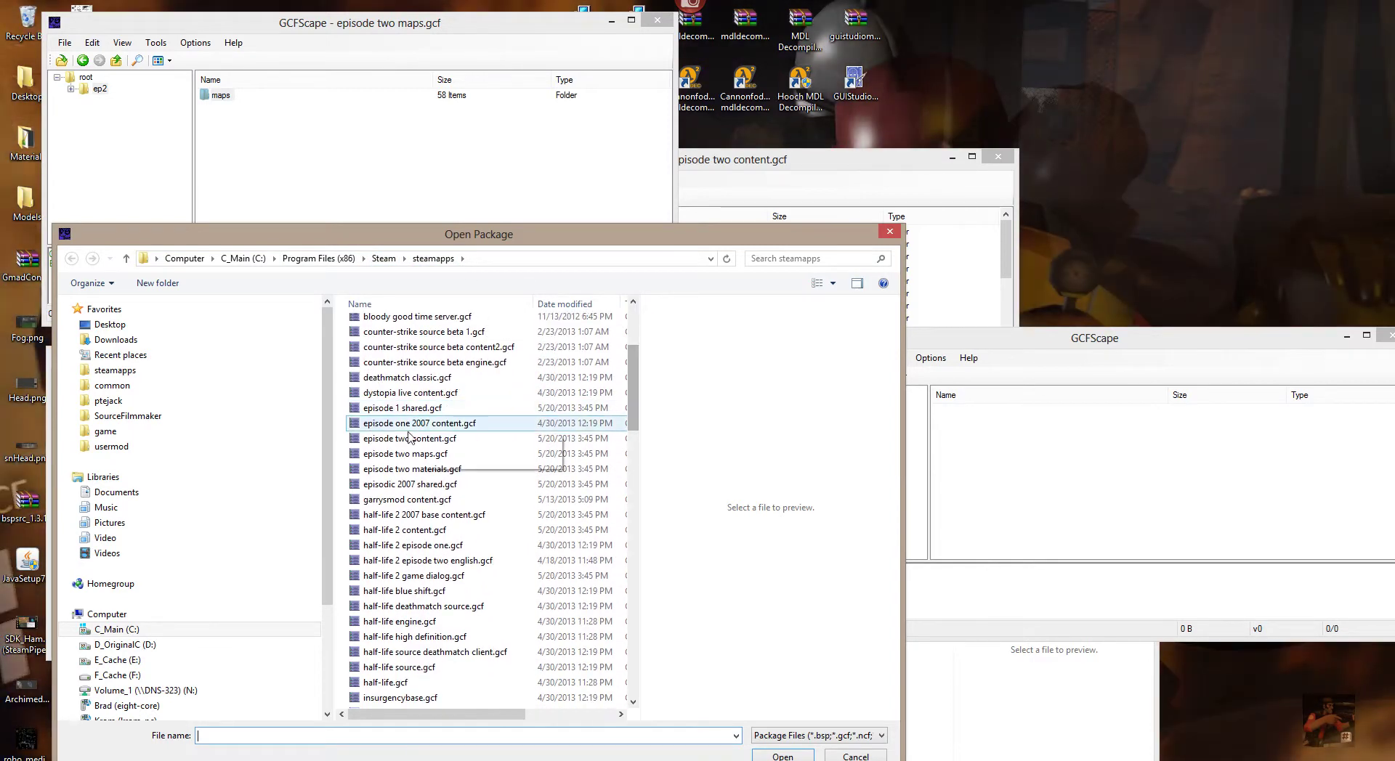
{"action": "left_click", "coordinate": [416, 471]}
{"action": "double_click", "coordinate": [416, 471]}
{"action": "double_click", "coordinate": [223, 432]}
Step: Extract the materials folder from episode two materials.gcf into SourceFilmmaker\game\ep2
{"action": "right_click", "coordinate": [222, 431]}
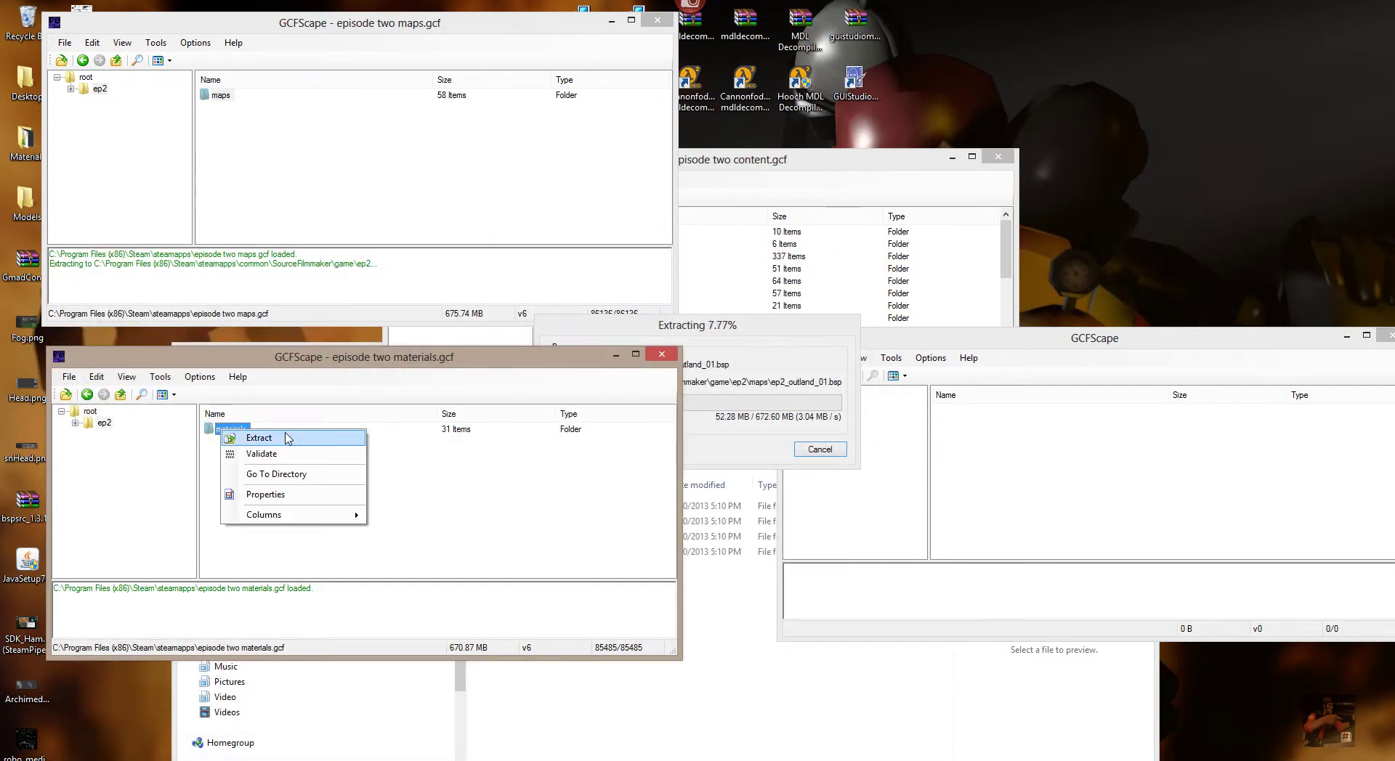
{"action": "left_click", "coordinate": [260, 438]}
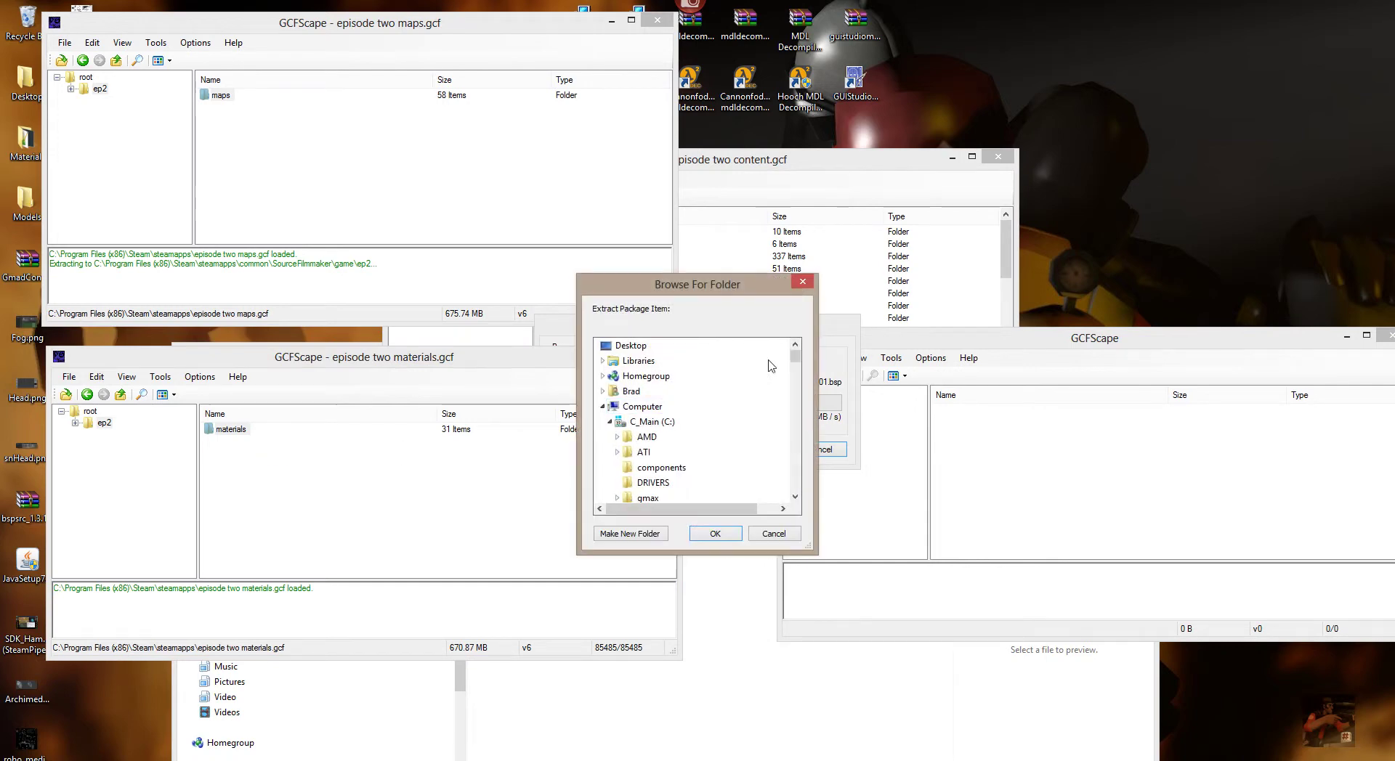
{"action": "left_click_drag", "start_coordinate": [800, 361], "coordinate": [797, 441]}
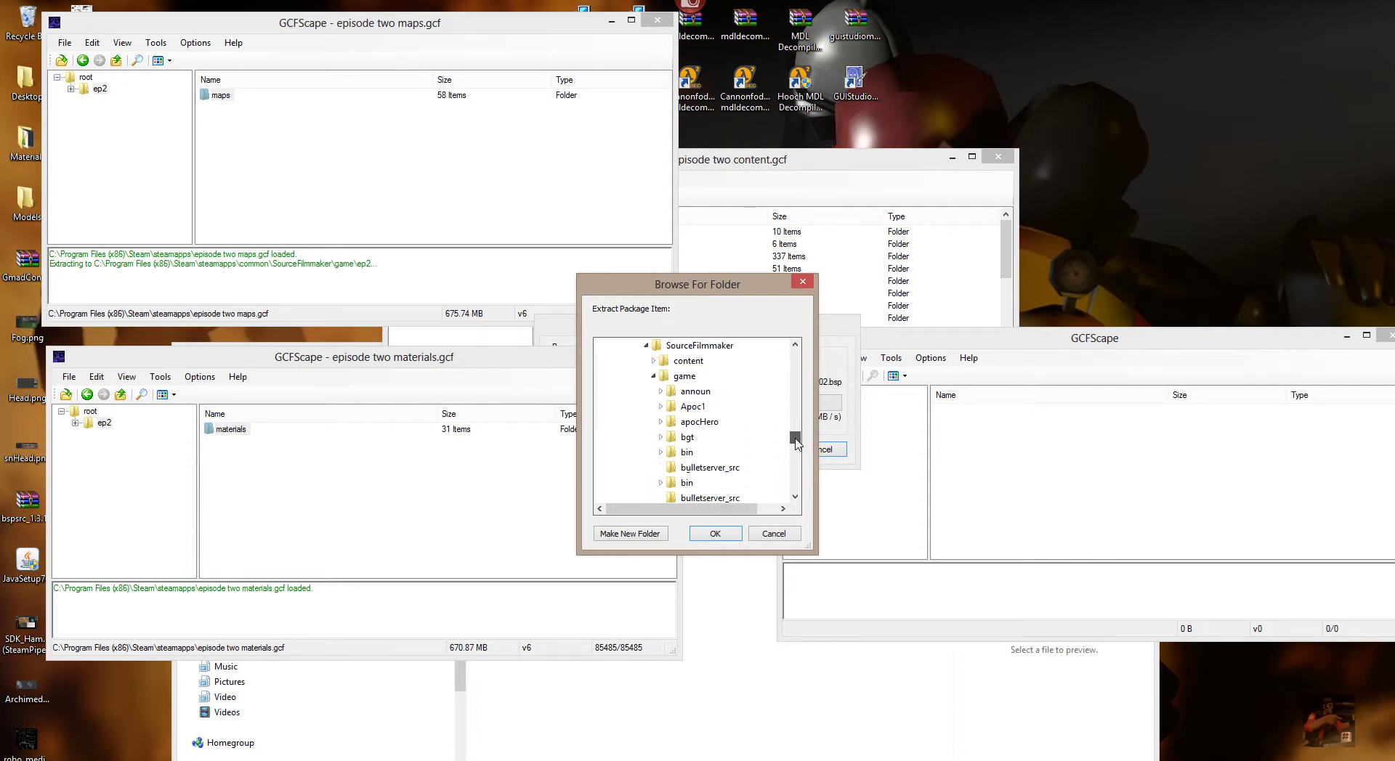
{"action": "left_click_drag", "start_coordinate": [795, 443], "coordinate": [793, 447]}
{"action": "left_click", "coordinate": [683, 360]}
{"action": "left_click", "coordinate": [716, 535]}
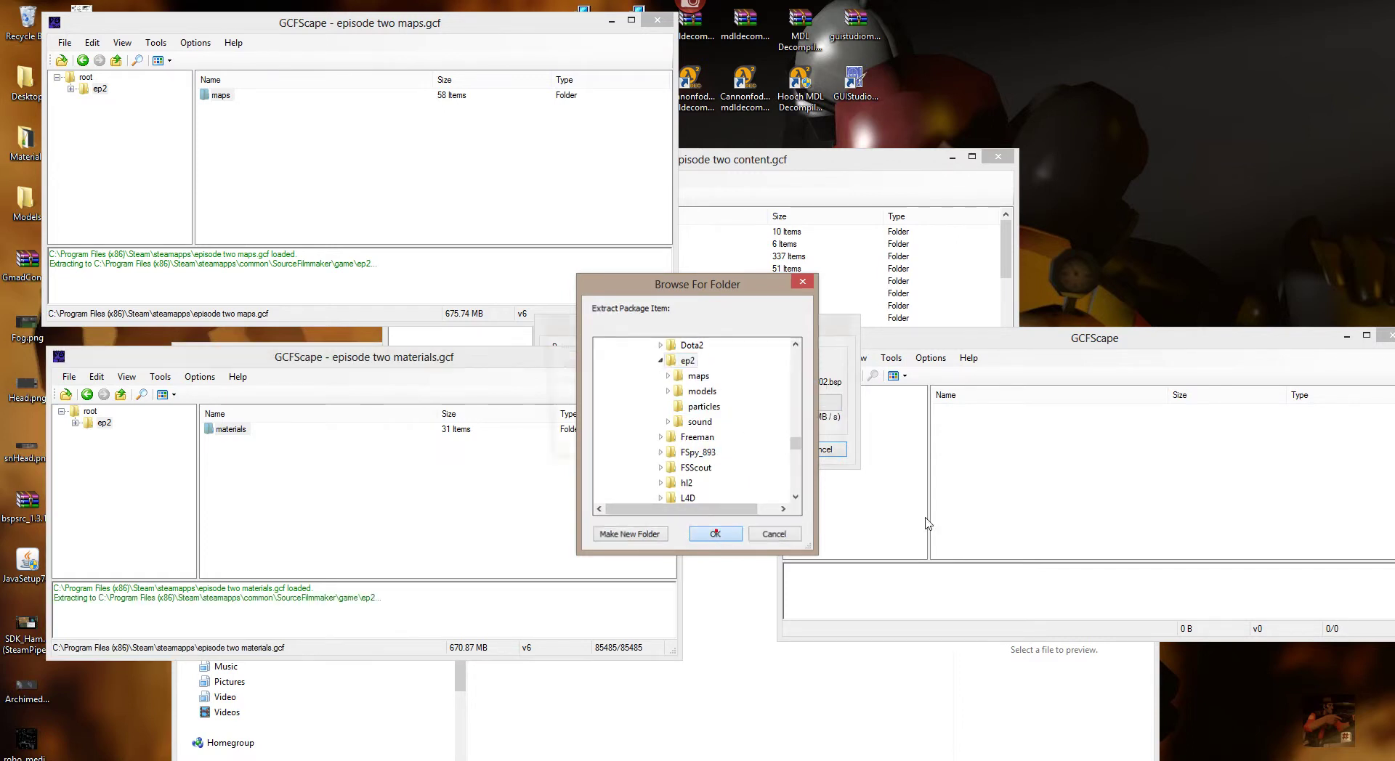
Step: Open the package half-life 2 episode two english.gcf in the empty GCFScape window and go into its ep2 folder
{"action": "left_click", "coordinate": [1057, 342]}
{"action": "right_click", "coordinate": [1055, 340]}
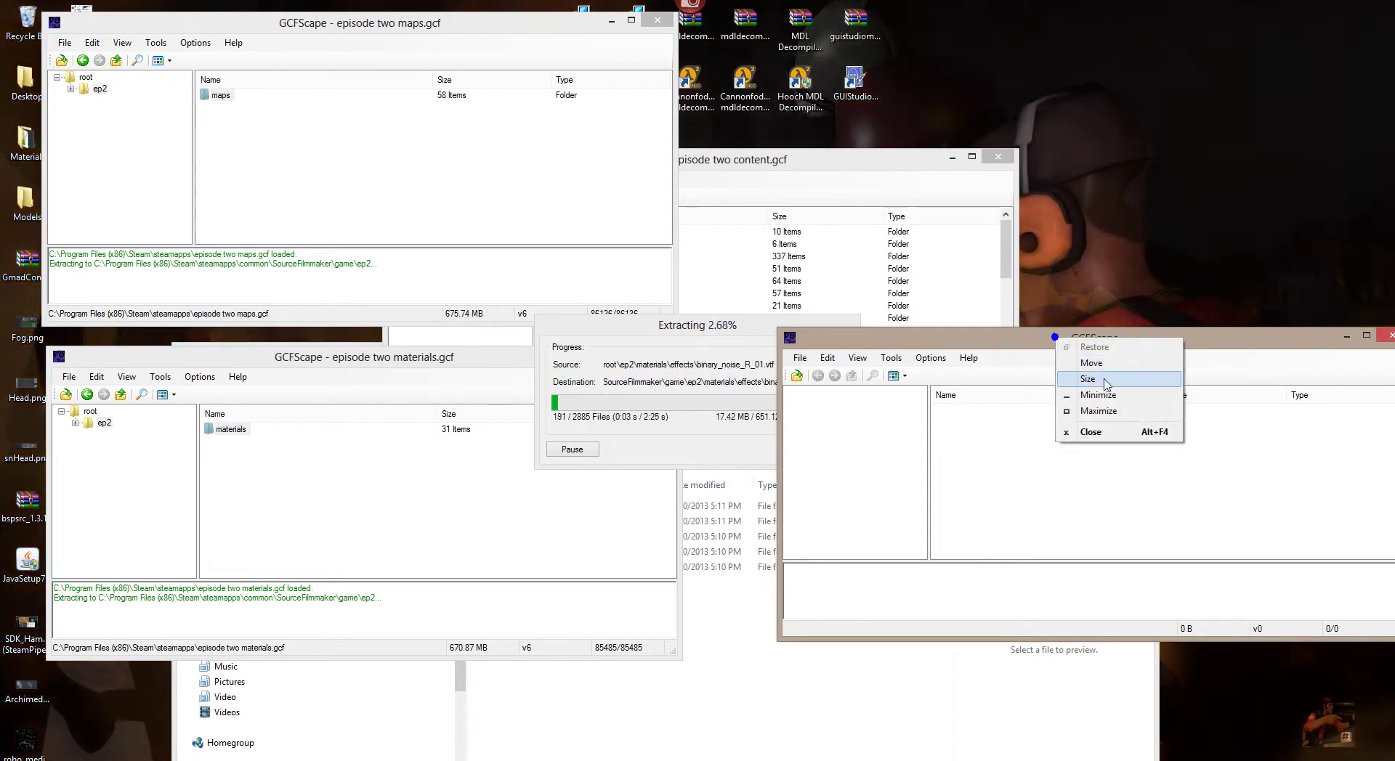
{"action": "left_click", "coordinate": [797, 376]}
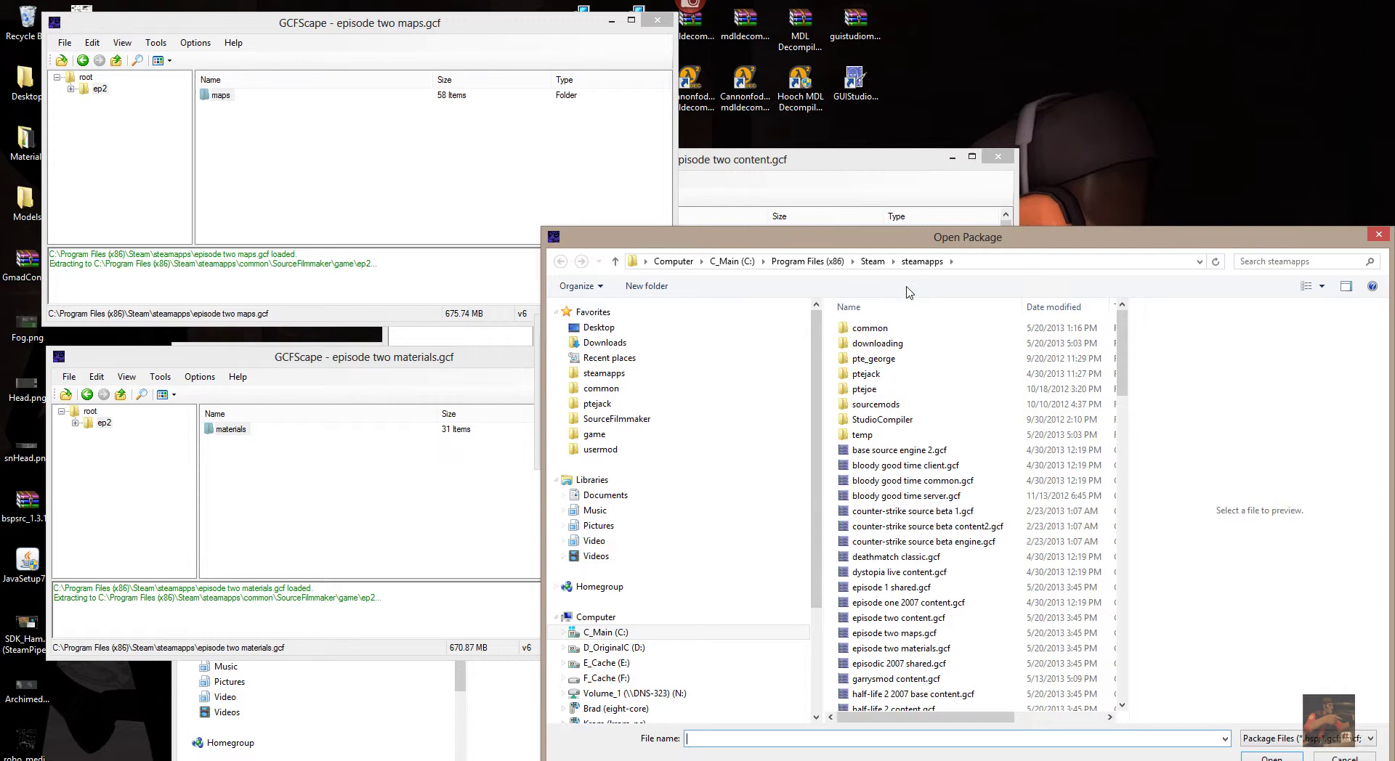
{"action": "left_click_drag", "start_coordinate": [1124, 328], "coordinate": [1130, 381]}
{"action": "left_click", "coordinate": [920, 503]}
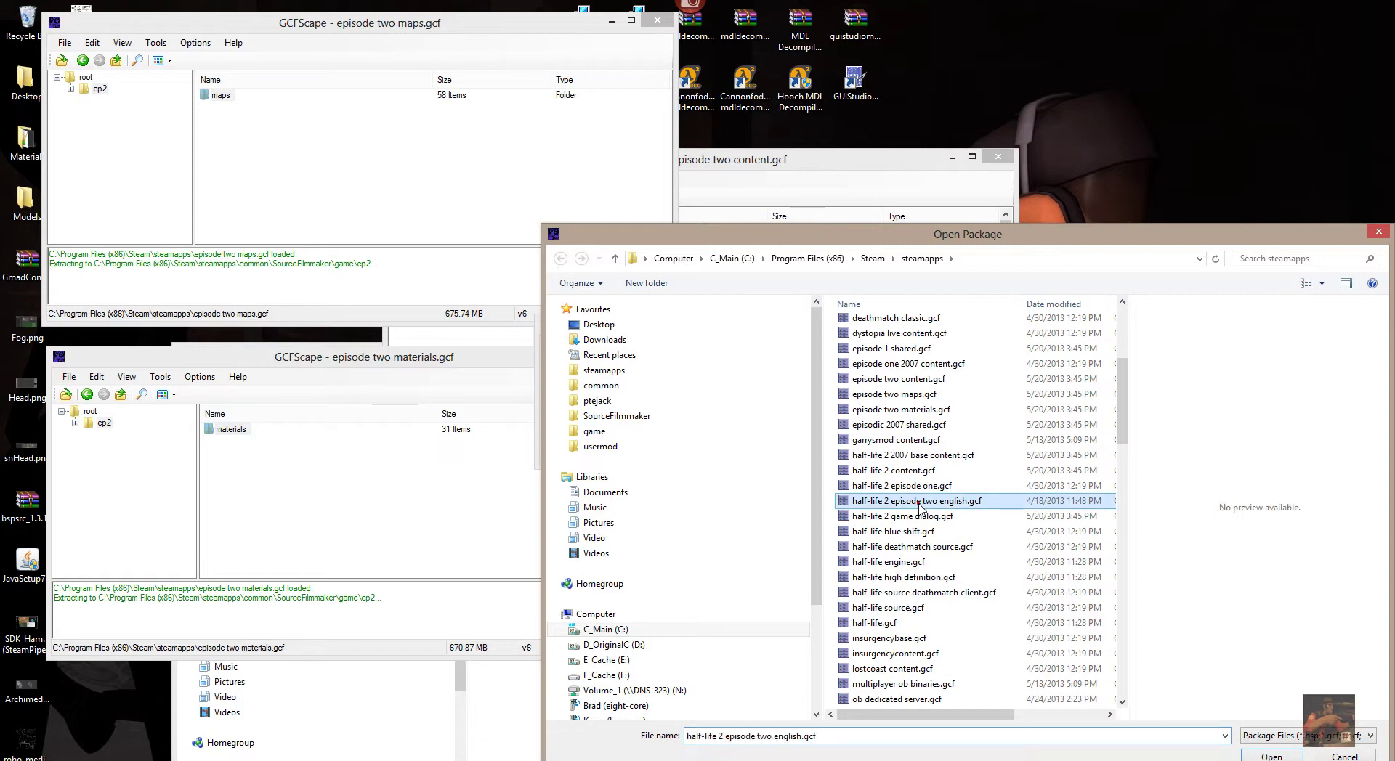
{"action": "double_click", "coordinate": [921, 505]}
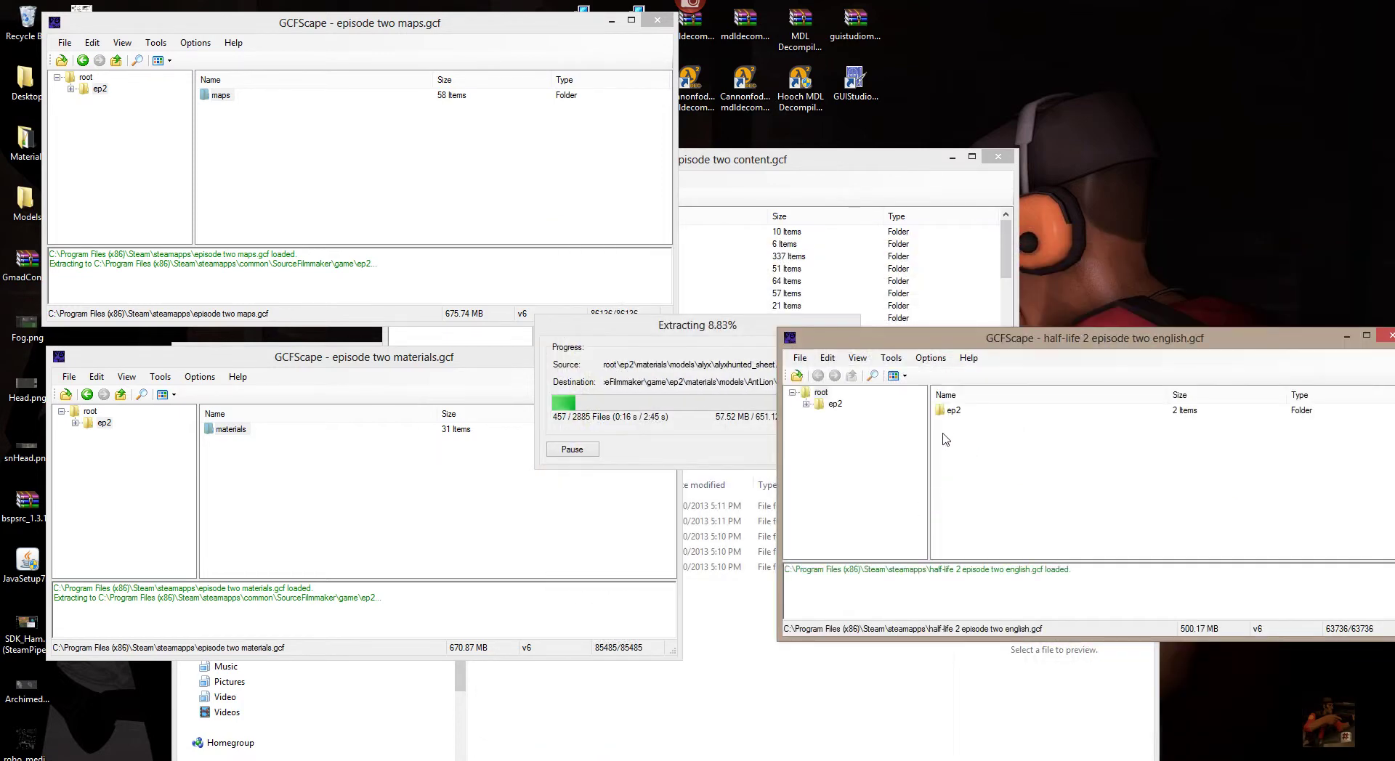
{"action": "double_click", "coordinate": [947, 412]}
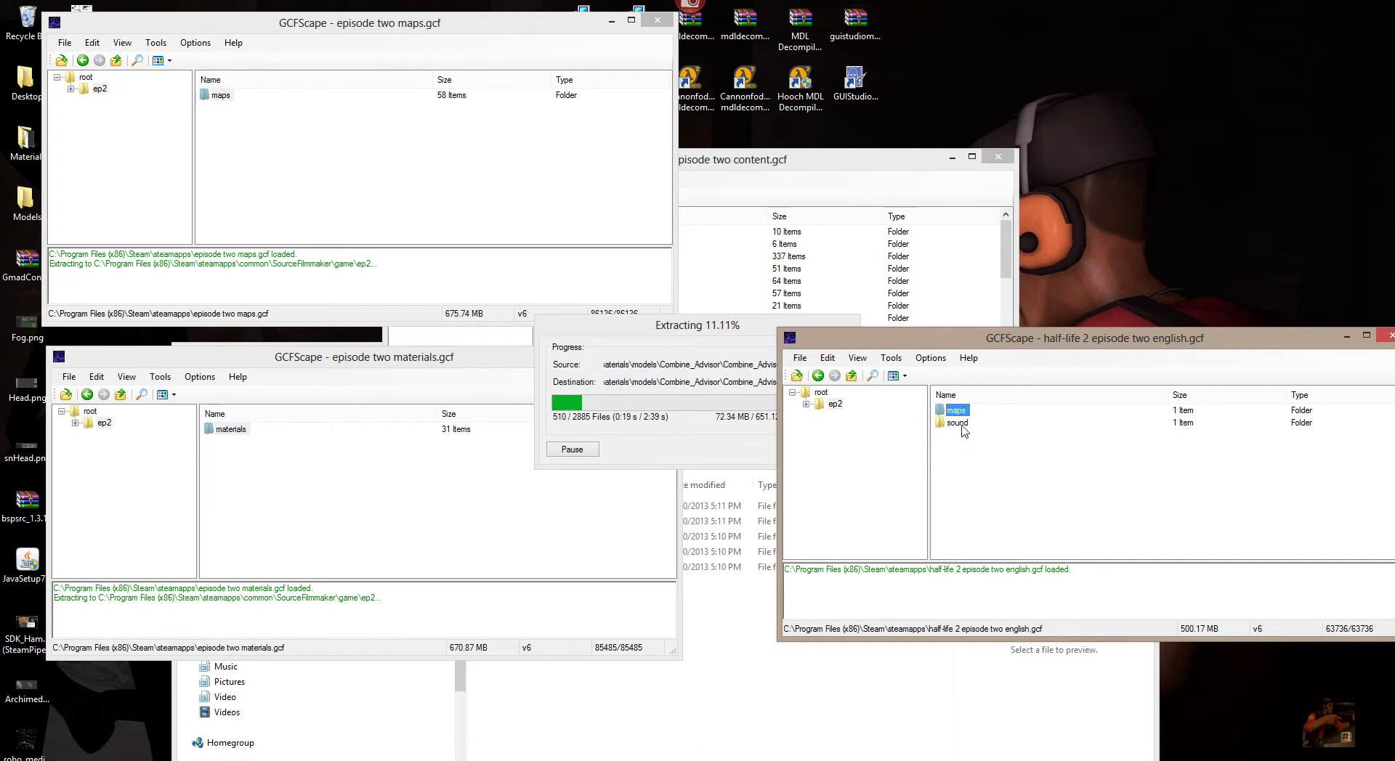
Step: Extract the maps and sound folders from half-life 2 episode two english.gcf into SourceFilmmaker\game\ep2
{"action": "right_click", "coordinate": [971, 428]}
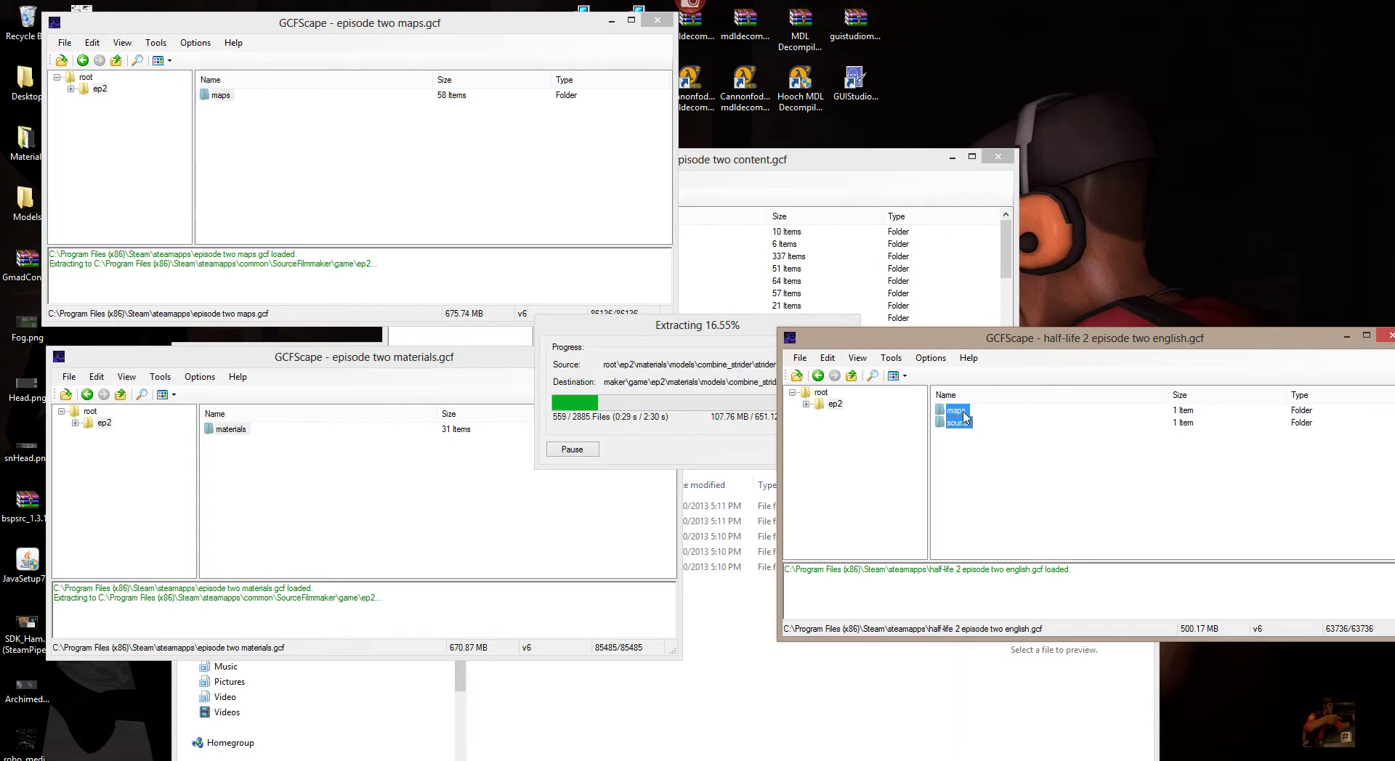
{"action": "right_click", "coordinate": [964, 414]}
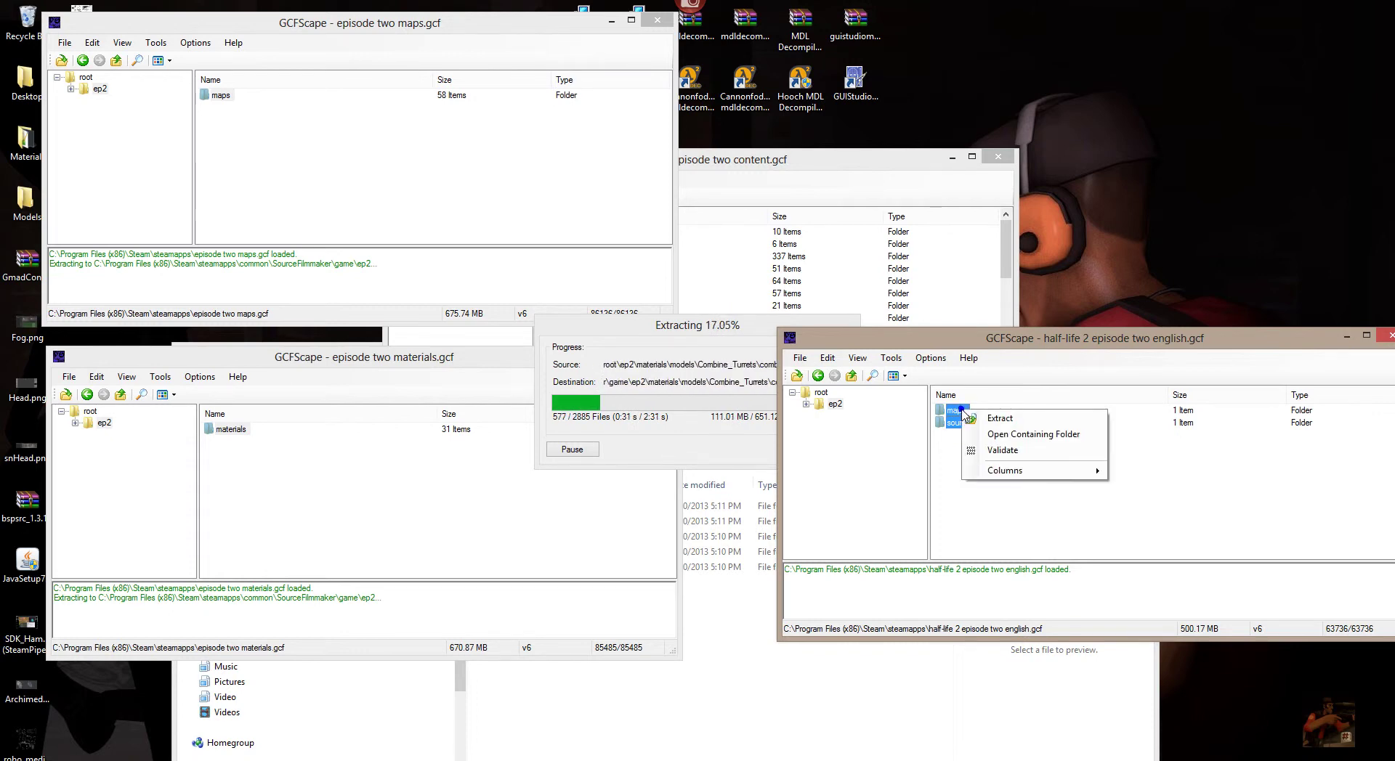
{"action": "left_click", "coordinate": [1027, 420]}
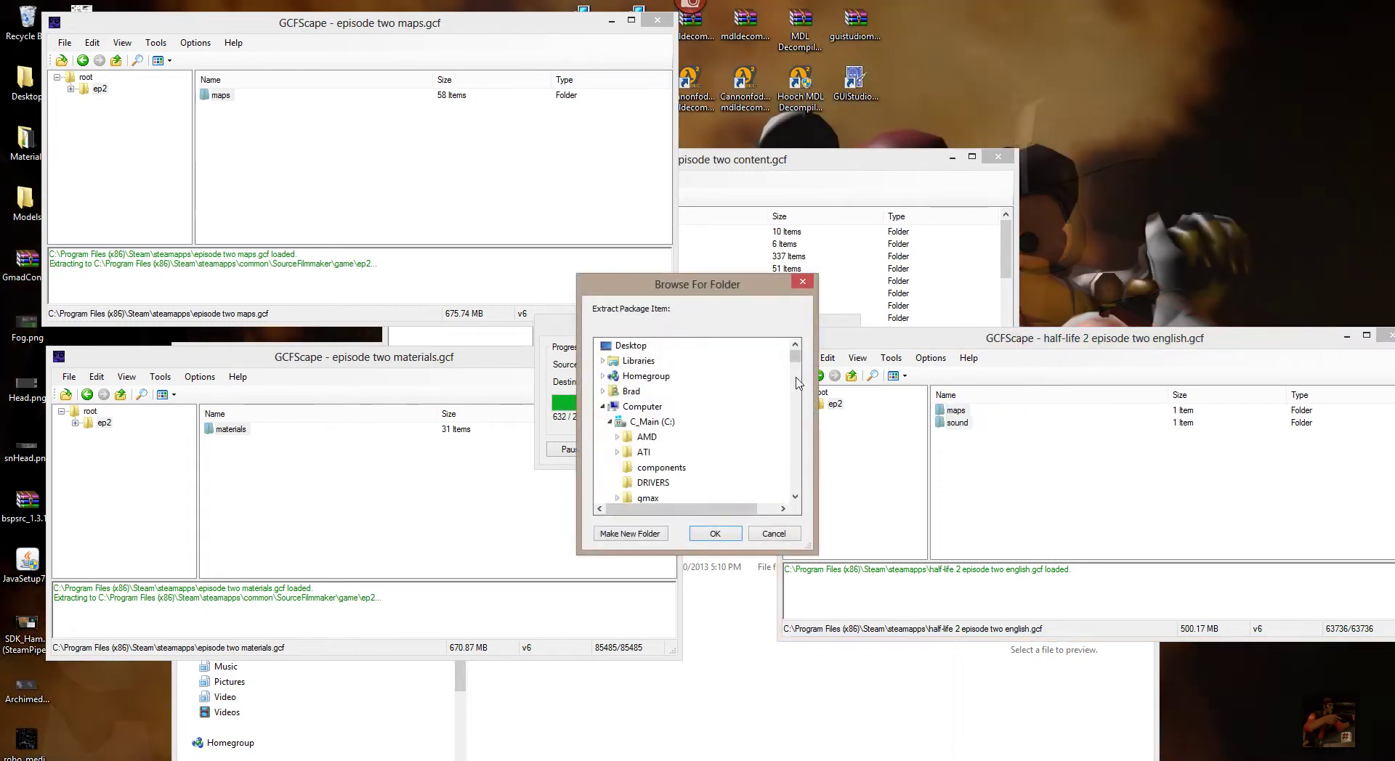
{"action": "left_click_drag", "start_coordinate": [800, 362], "coordinate": [798, 447]}
{"action": "left_click", "coordinate": [692, 453]}
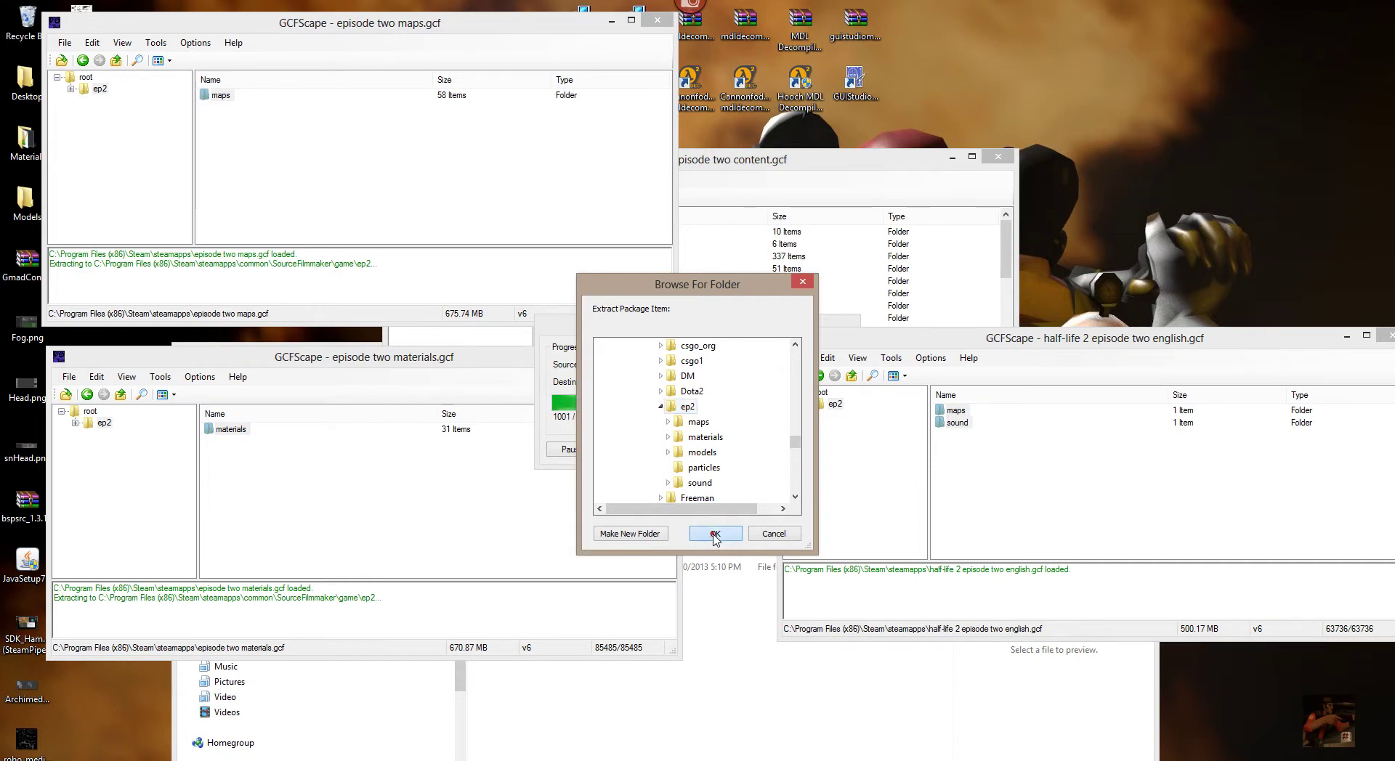
{"action": "left_click", "coordinate": [715, 535]}
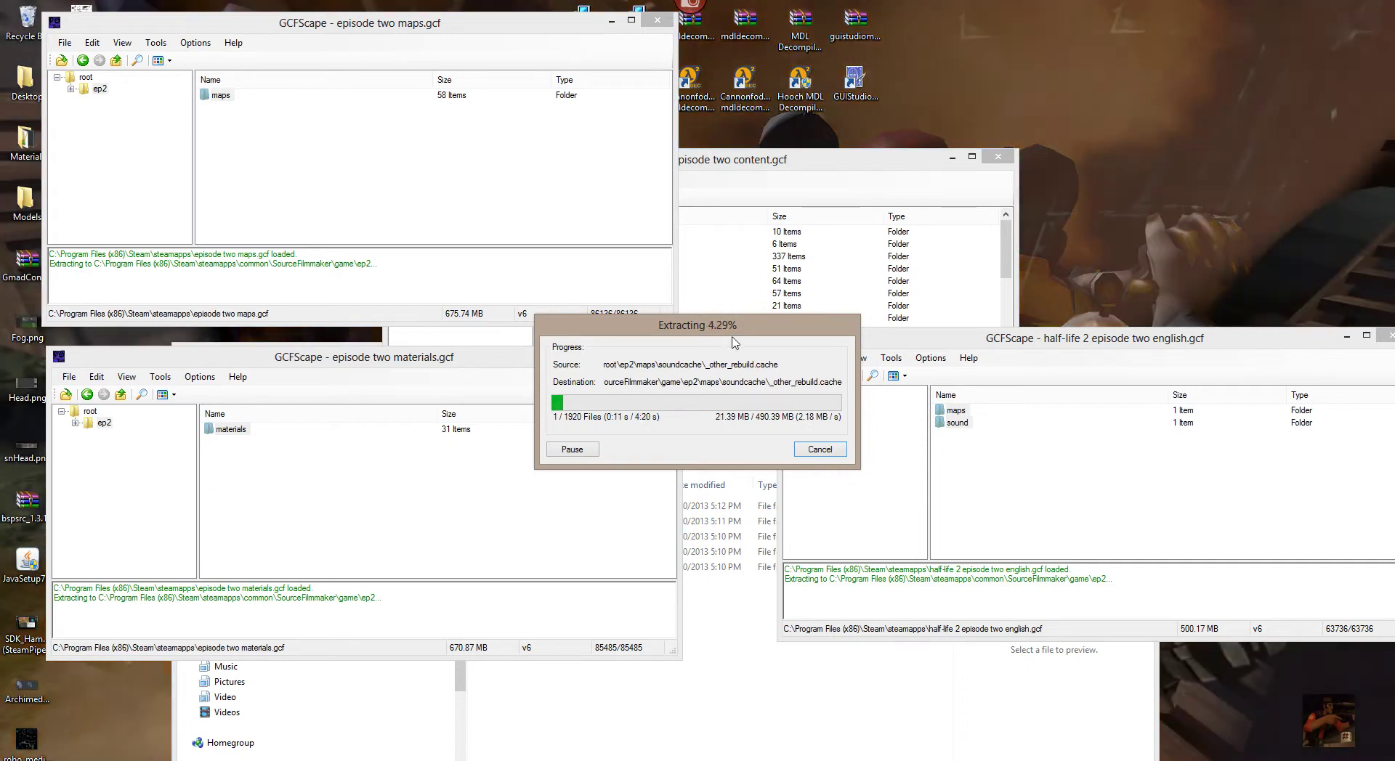
Step: Arrange the four extraction progress dialogs so that each one lies over the GCFScape window it belongs to
{"action": "left_click_drag", "start_coordinate": [753, 324], "coordinate": [1115, 138]}
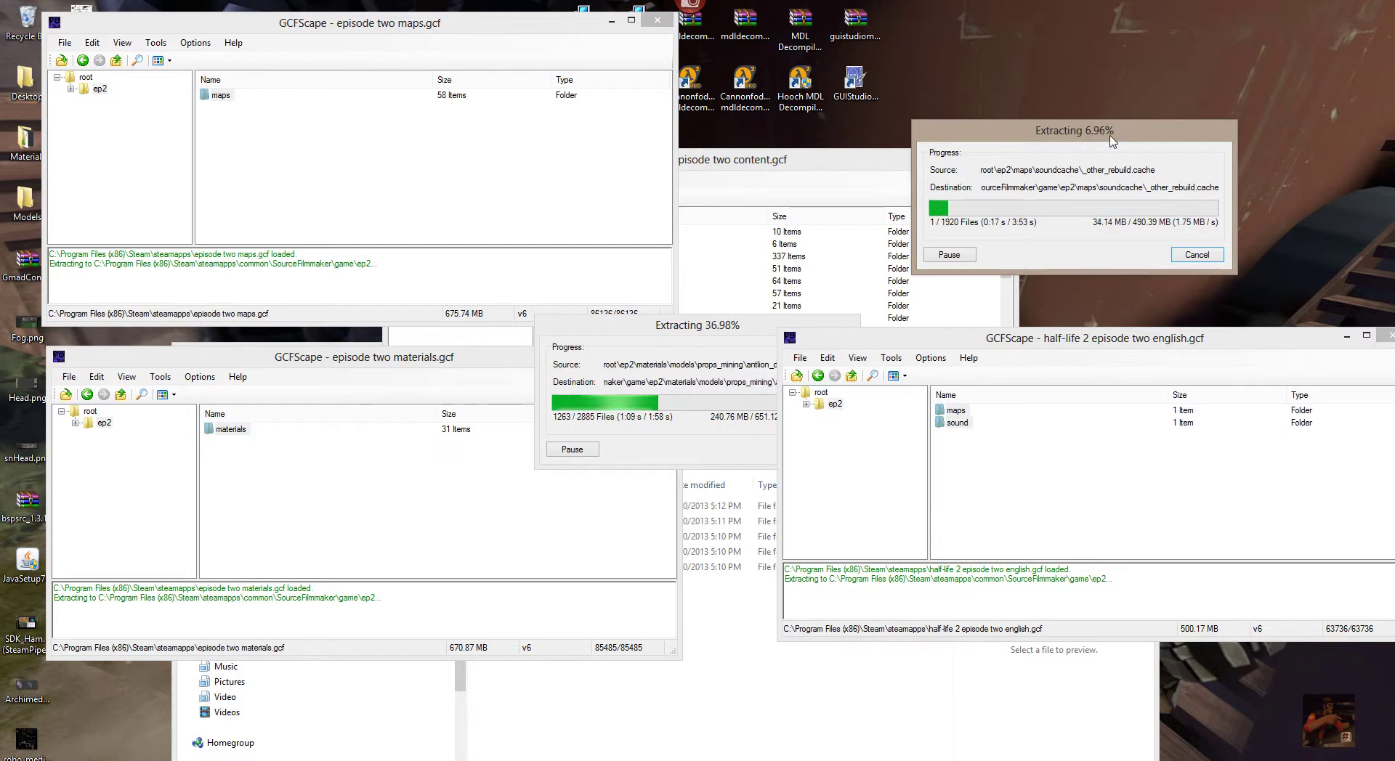
{"action": "left_click", "coordinate": [344, 365]}
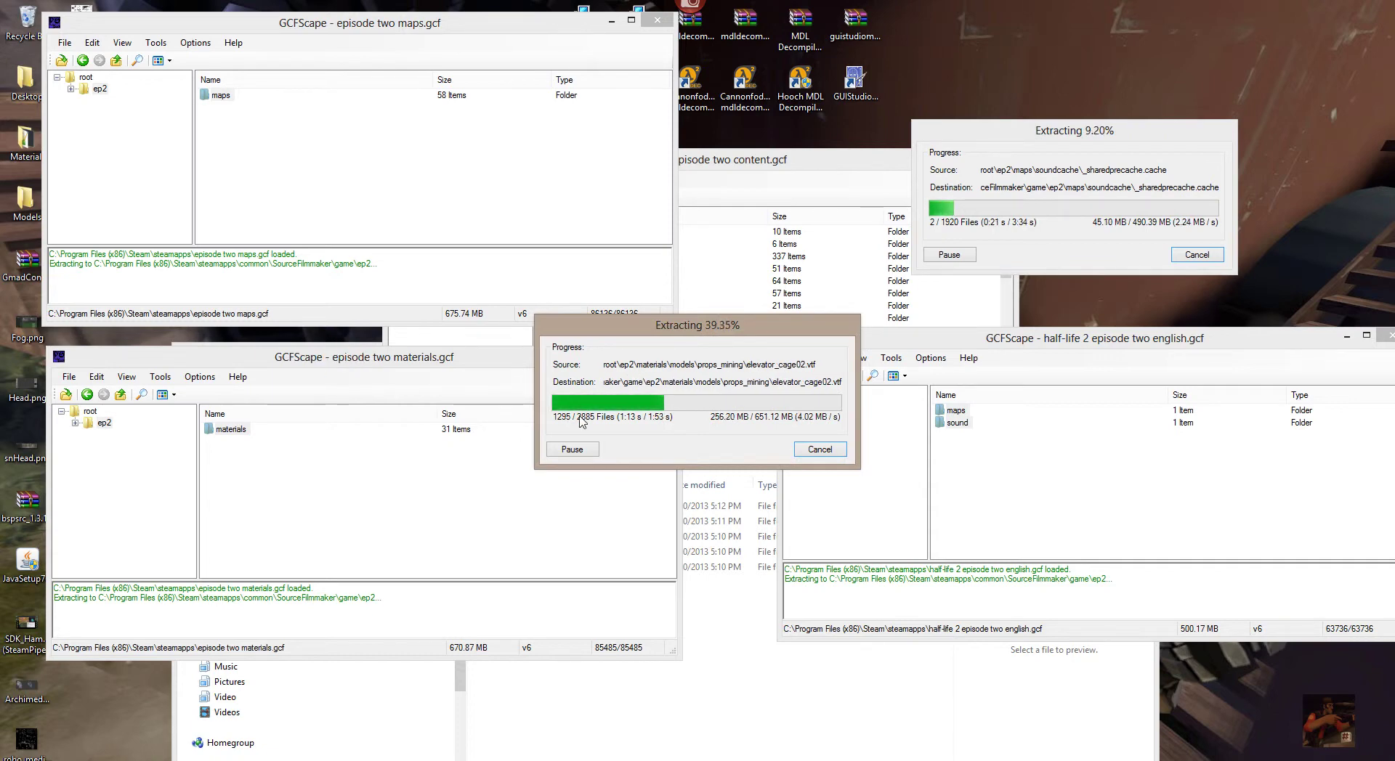
{"action": "left_click", "coordinate": [418, 31]}
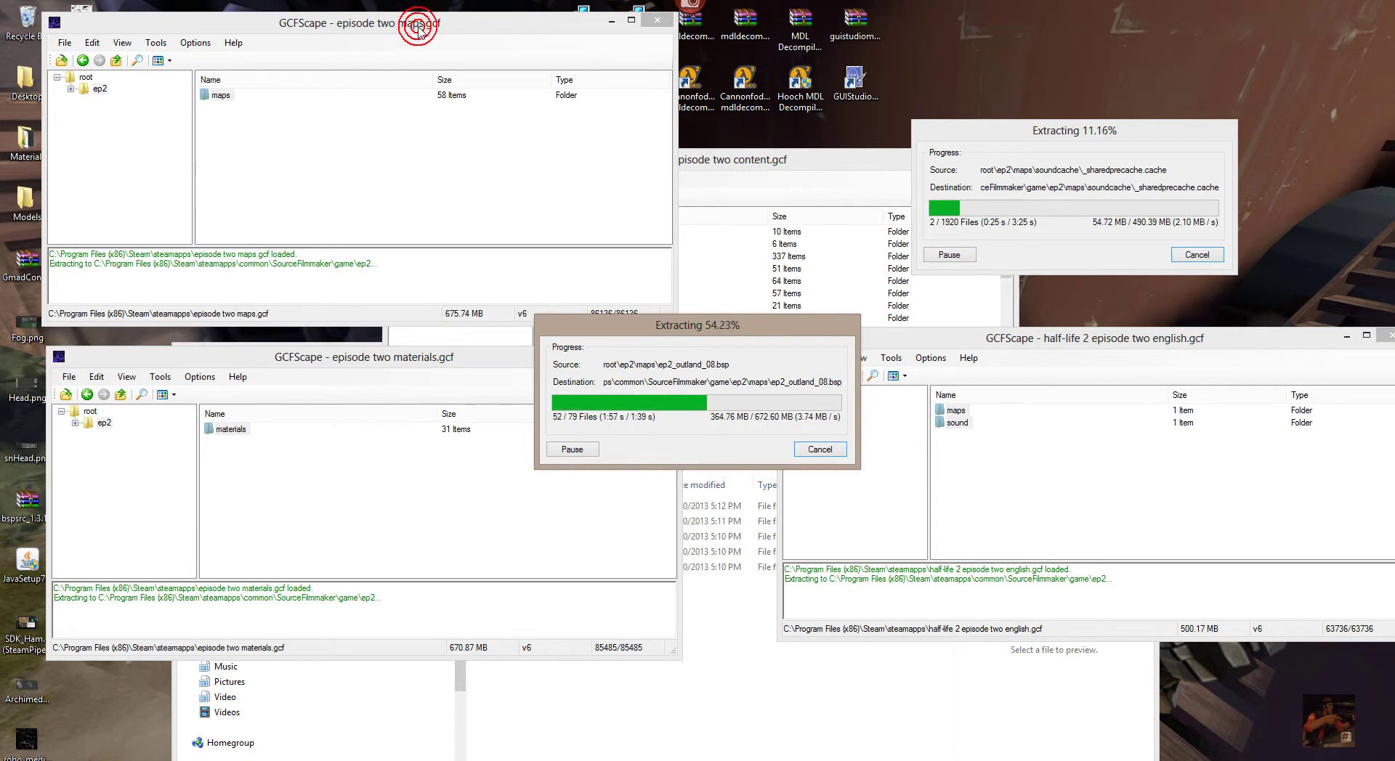
{"action": "left_click", "coordinate": [418, 32]}
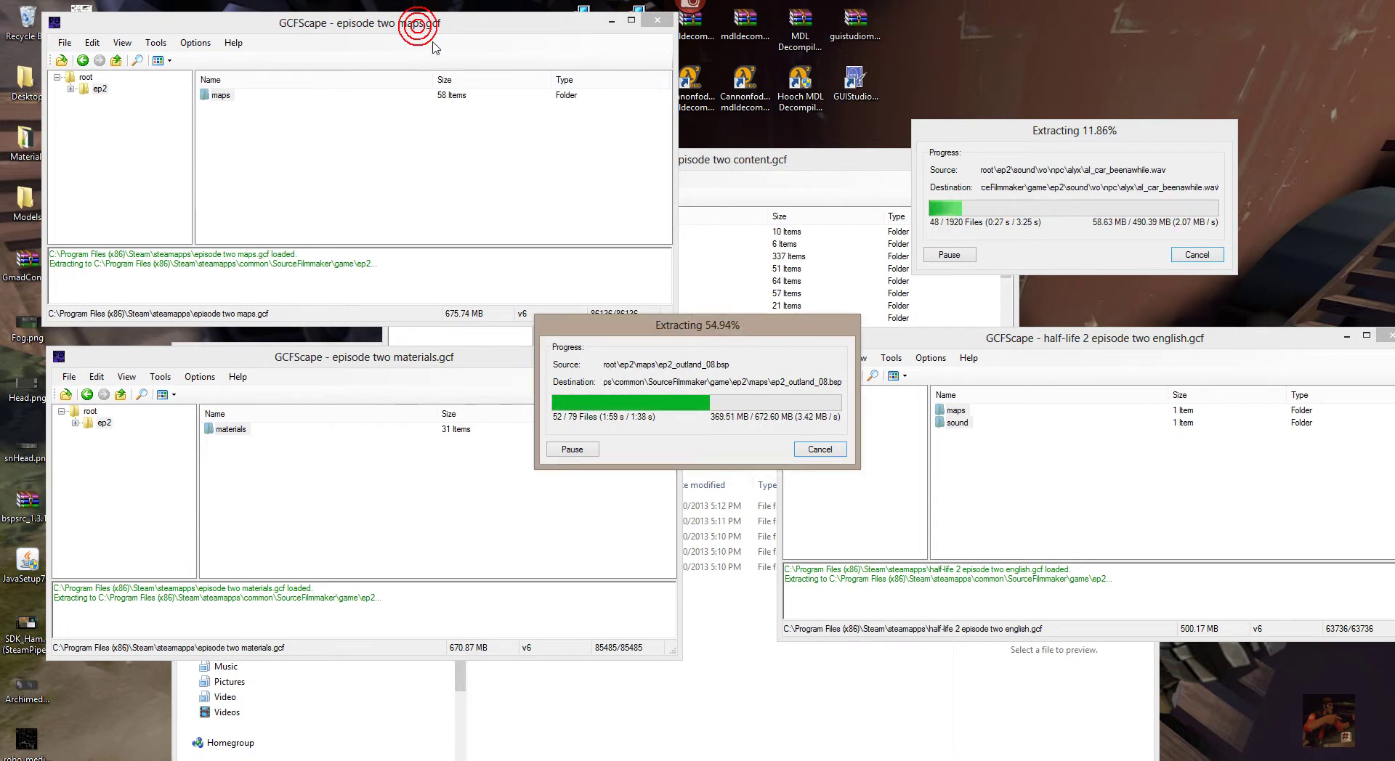
{"action": "left_click_drag", "start_coordinate": [703, 335], "coordinate": [376, 77]}
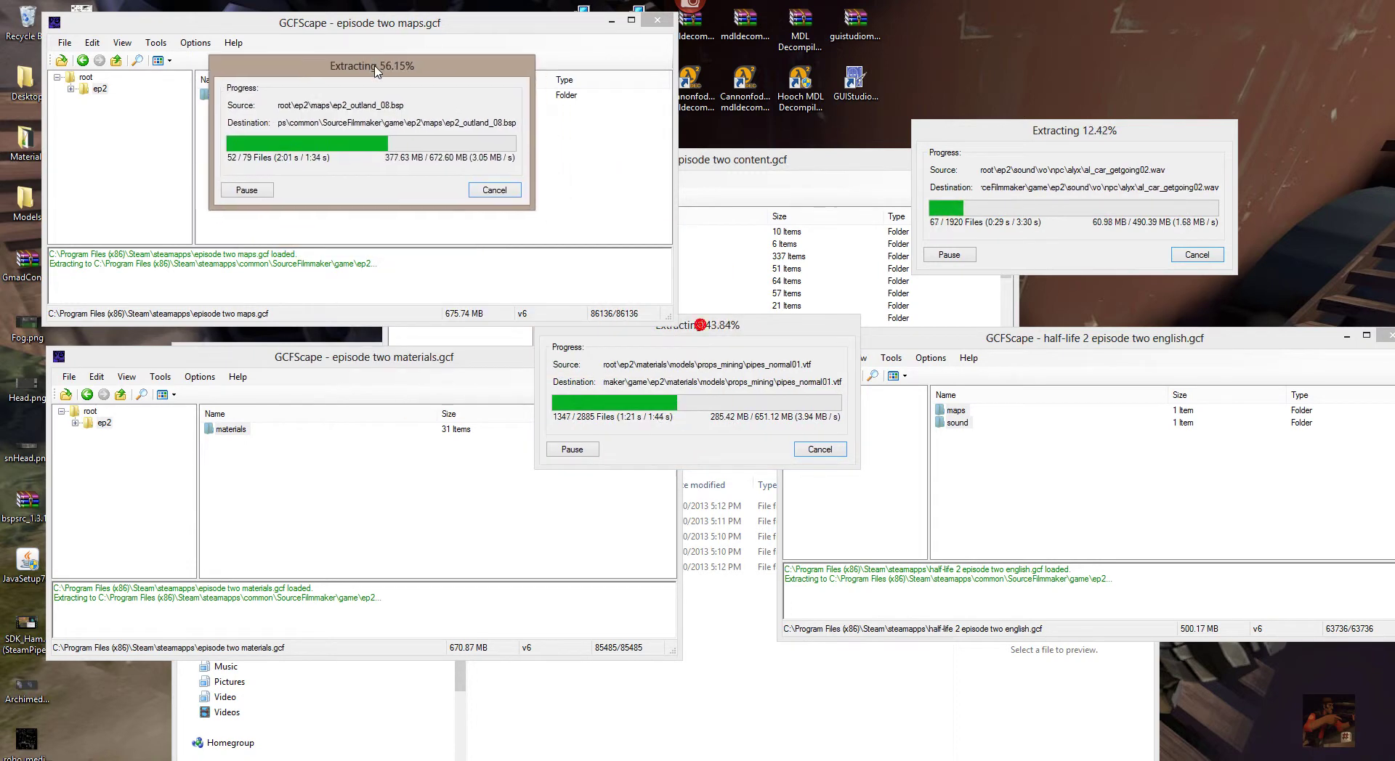
{"action": "left_click", "coordinate": [398, 356]}
{"action": "left_click_drag", "start_coordinate": [694, 338], "coordinate": [322, 415]}
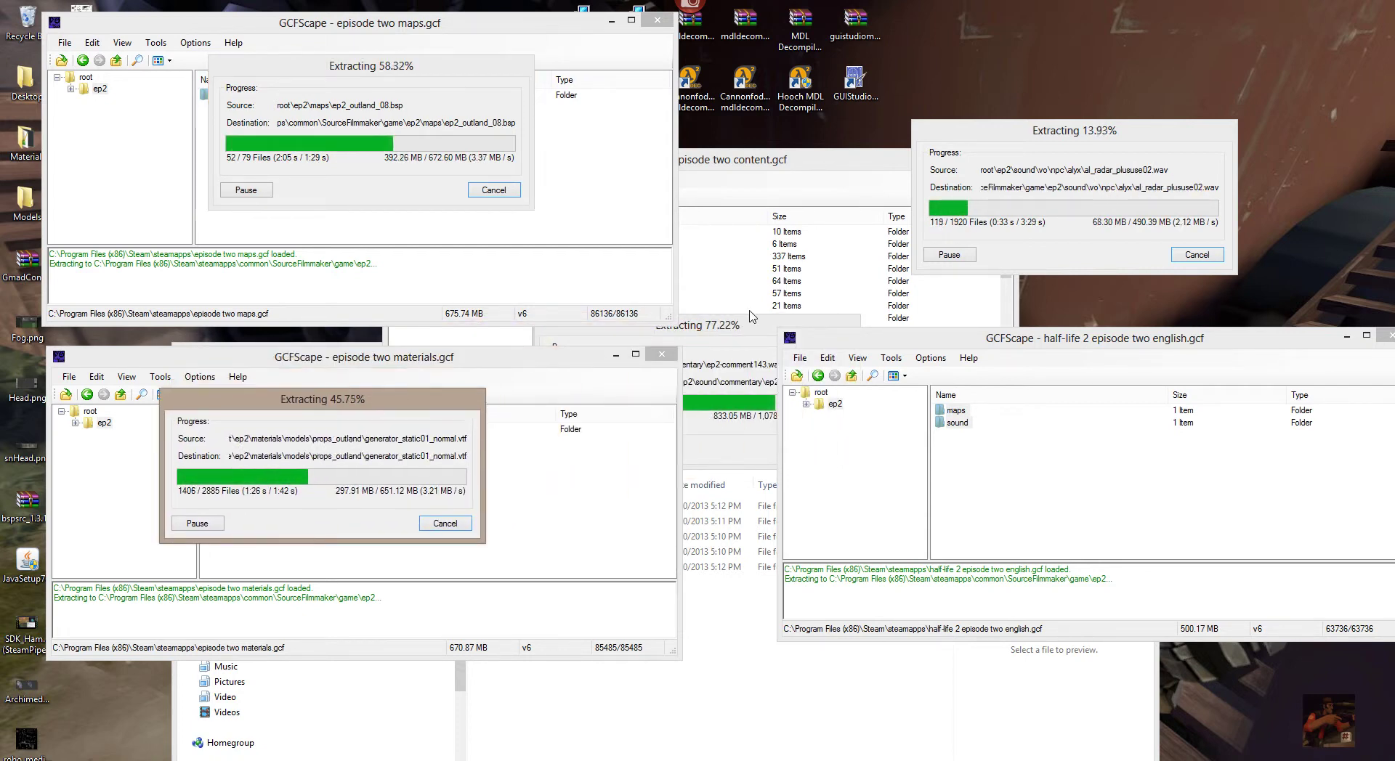
{"action": "left_click", "coordinate": [766, 161]}
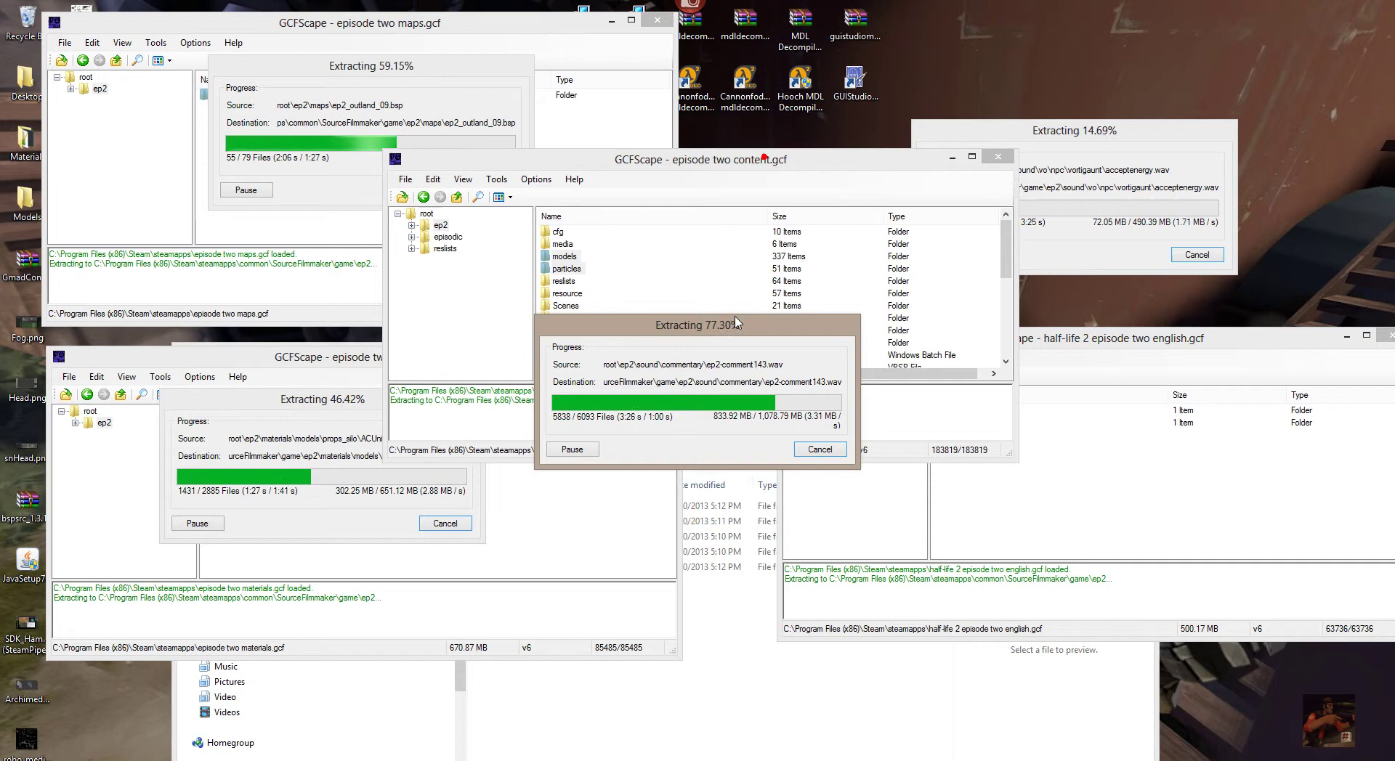
{"action": "left_click_drag", "start_coordinate": [735, 324], "coordinate": [750, 177]}
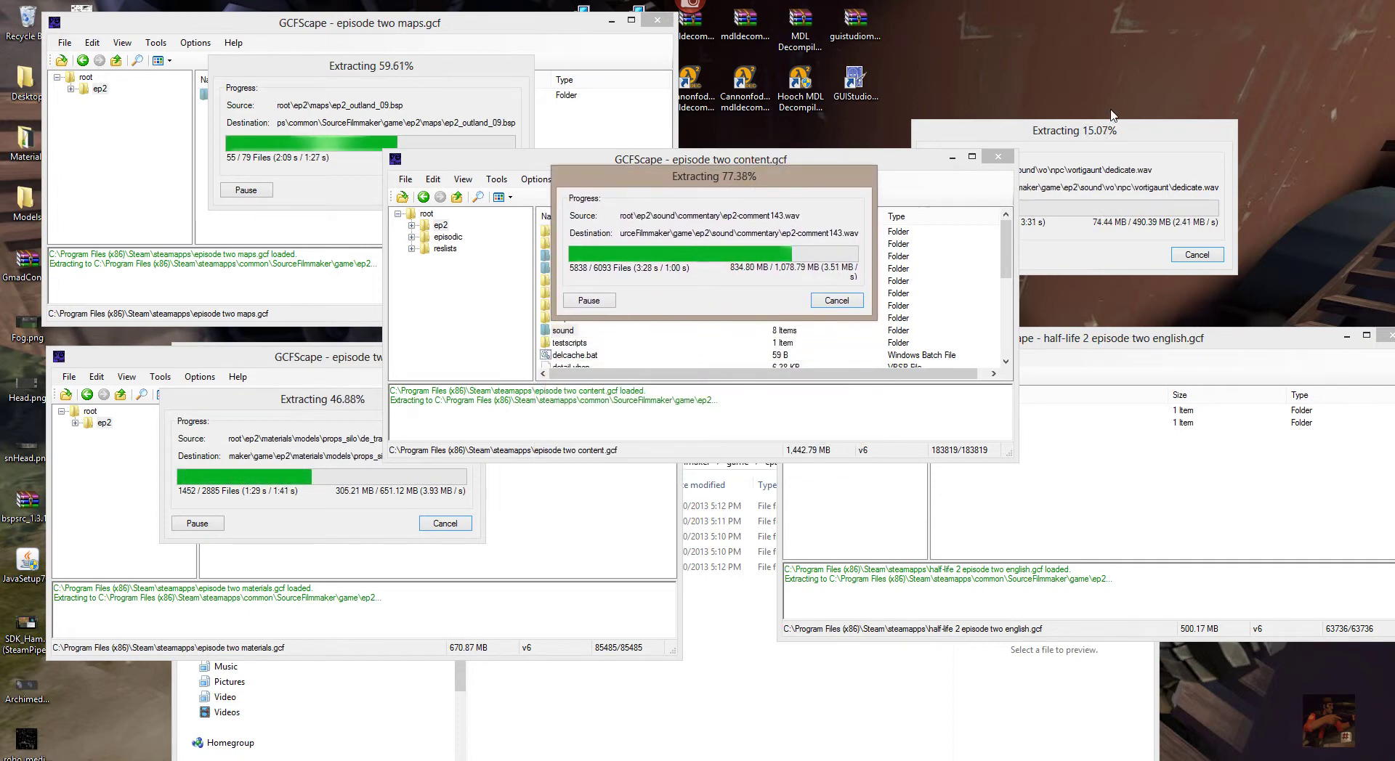
{"action": "left_click", "coordinate": [1147, 341]}
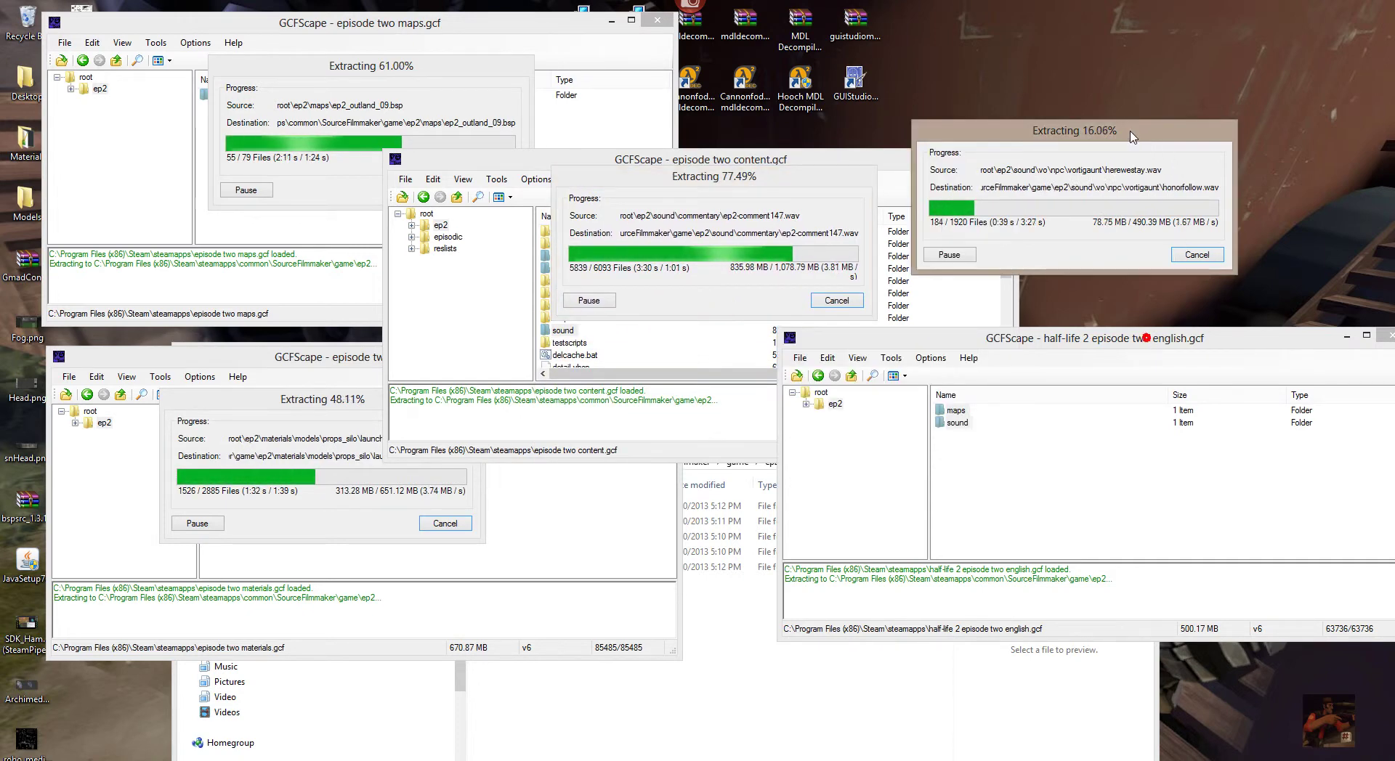
{"action": "left_click_drag", "start_coordinate": [1134, 138], "coordinate": [1201, 400]}
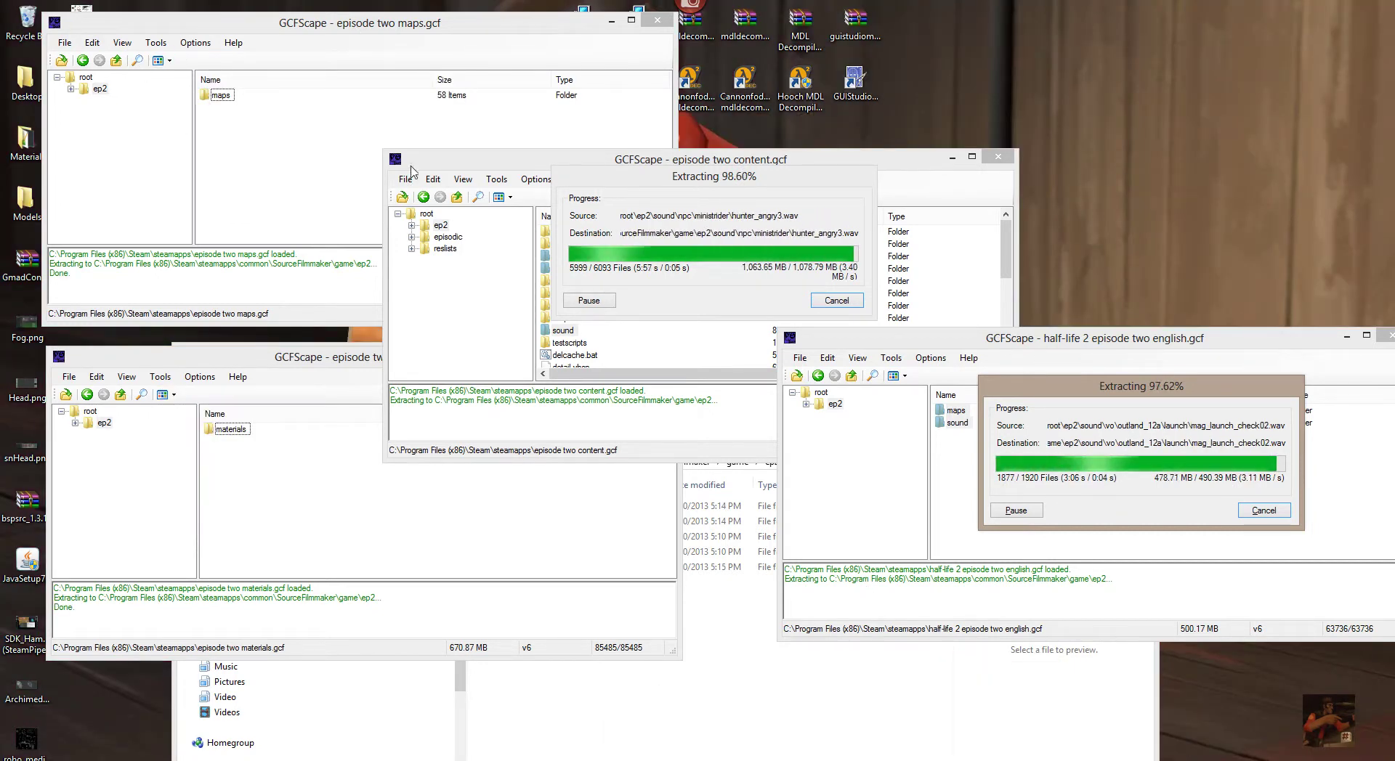
Step: Close the GCFScape windows of episode two materials.gcf and episode two maps.gcf
{"action": "left_click", "coordinate": [320, 31]}
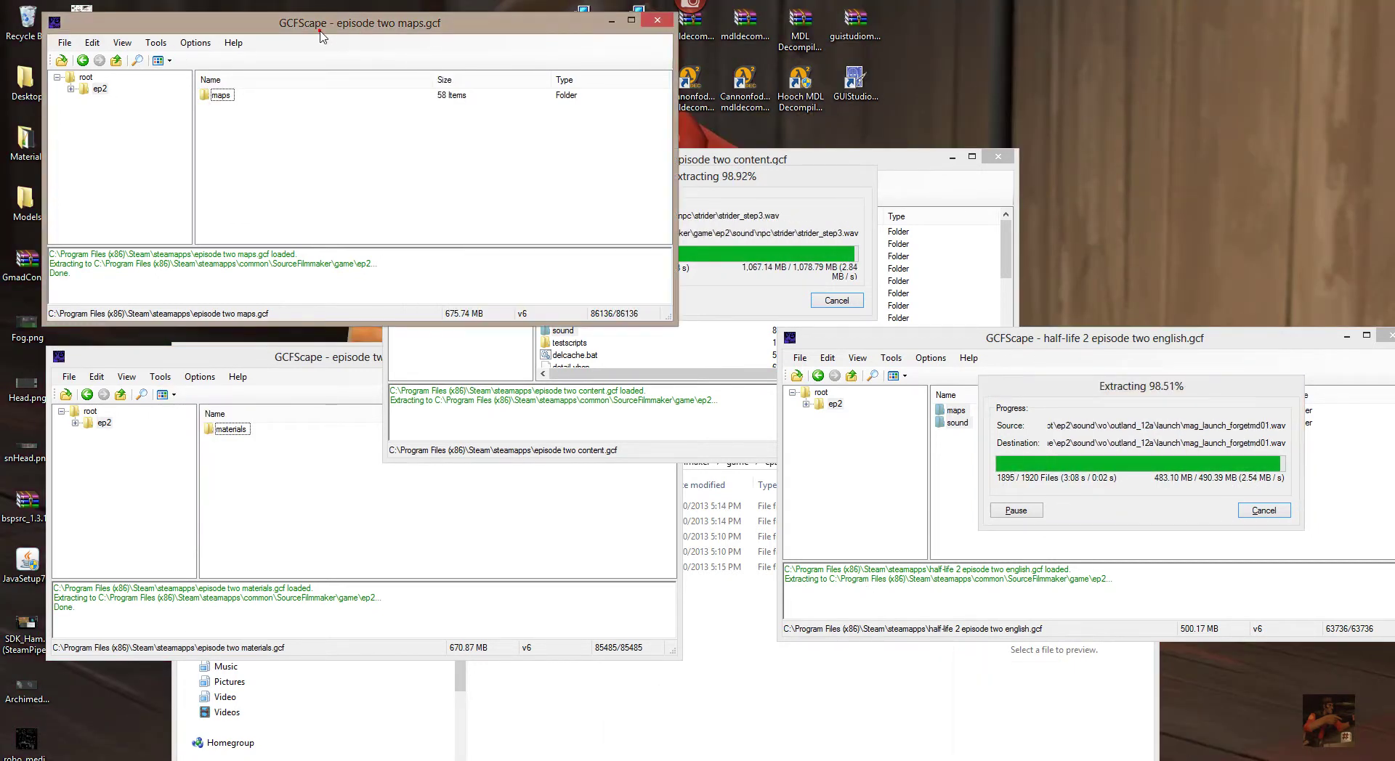
{"action": "left_click", "coordinate": [293, 357]}
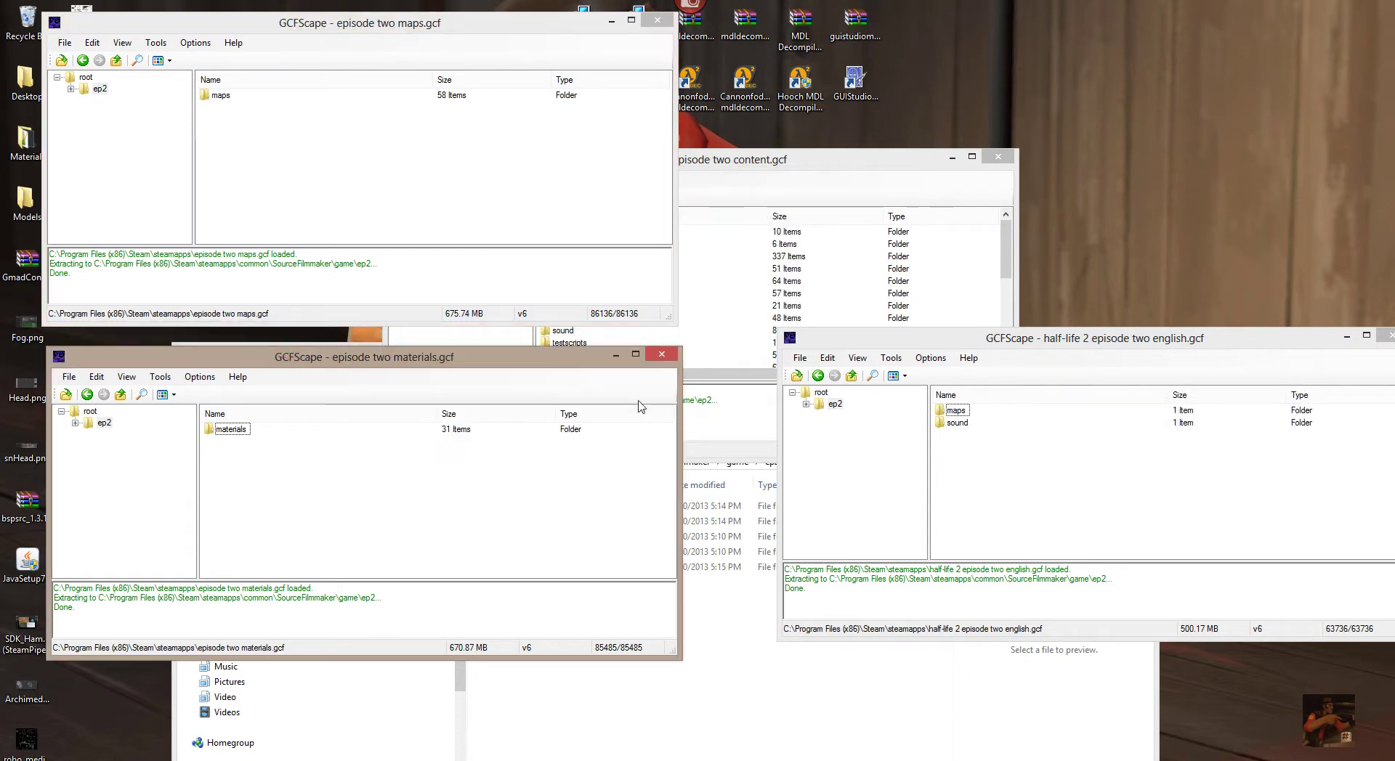
{"action": "key", "text": "ctrl+w"}
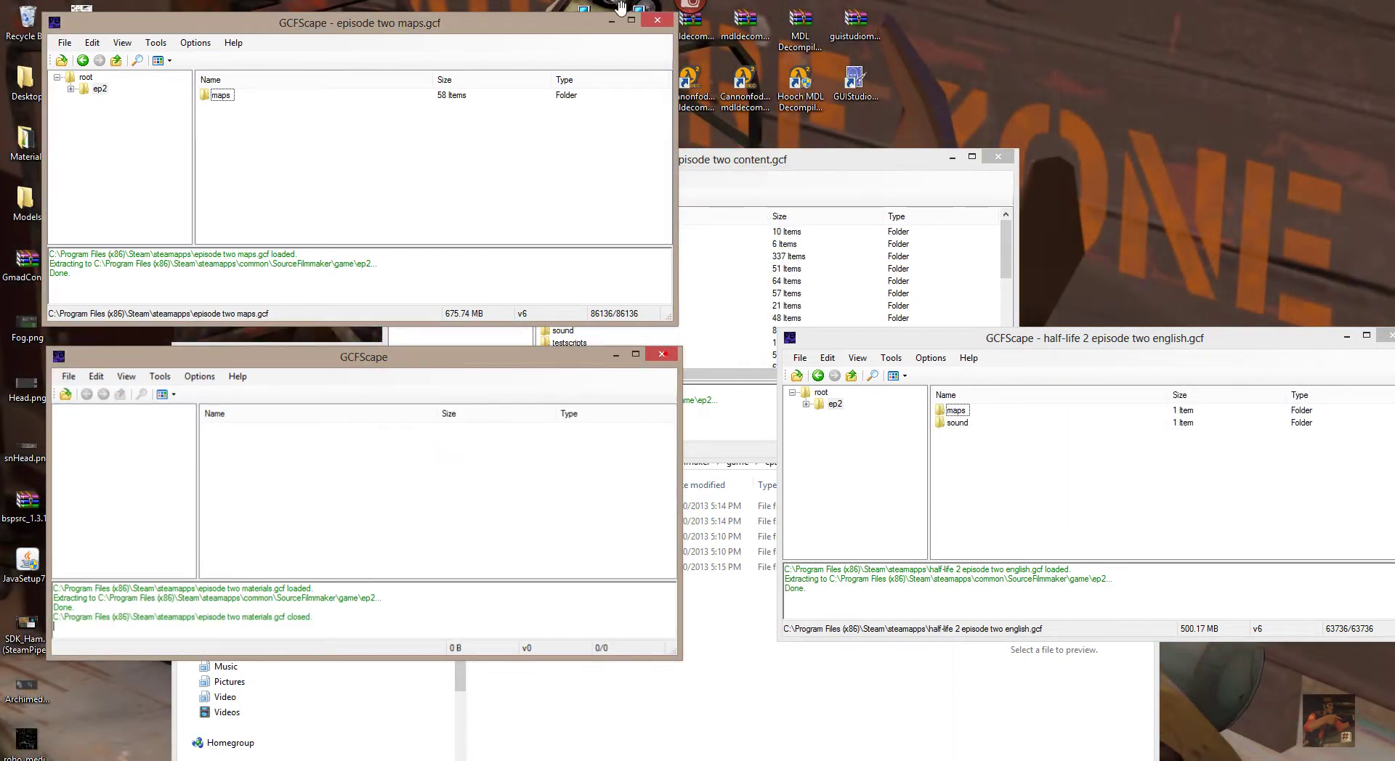
{"action": "key", "text": "alt+F4"}
{"action": "key", "text": "ctrl+w"}
{"action": "left_click", "coordinate": [657, 20]}
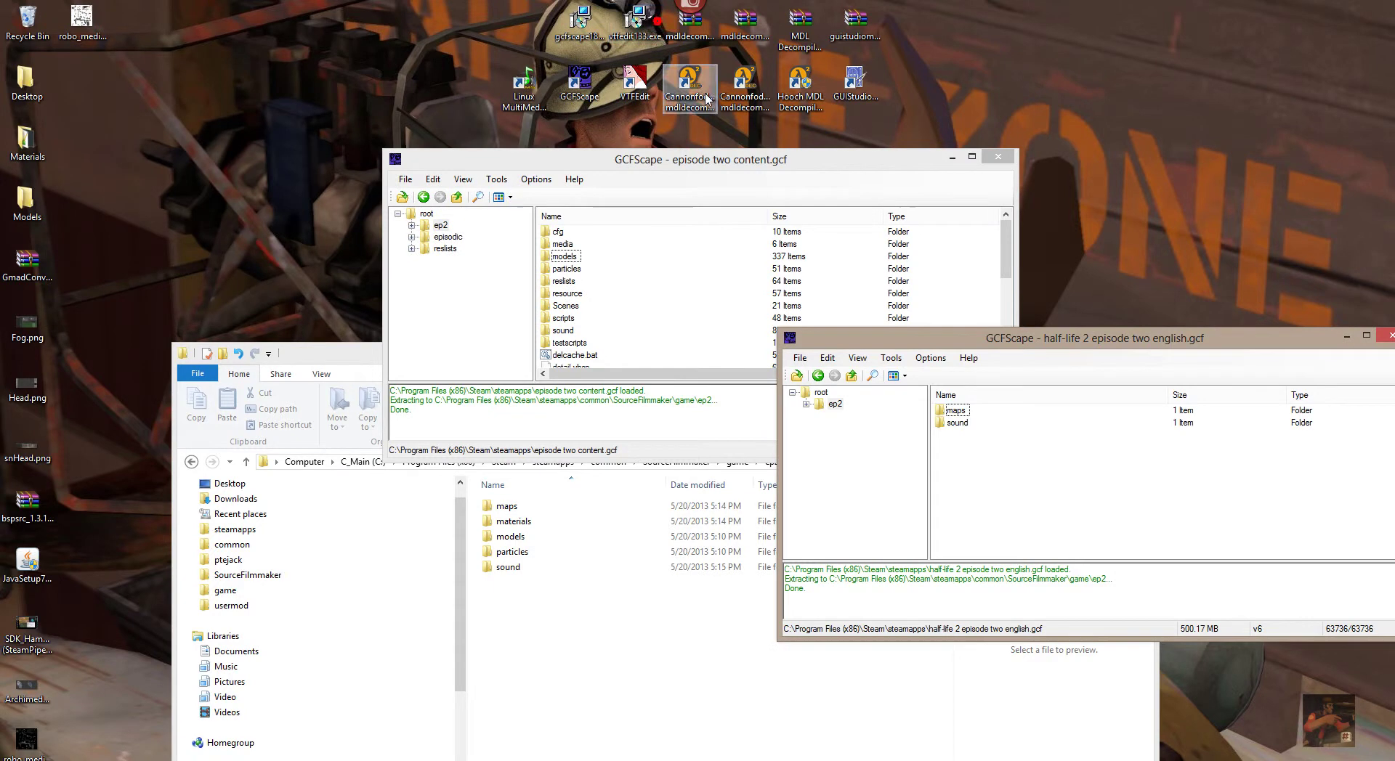
Step: Close the GCFScape windows of episode two content.gcf and half-life 2 episode two english.gcf
{"action": "left_click", "coordinate": [734, 171]}
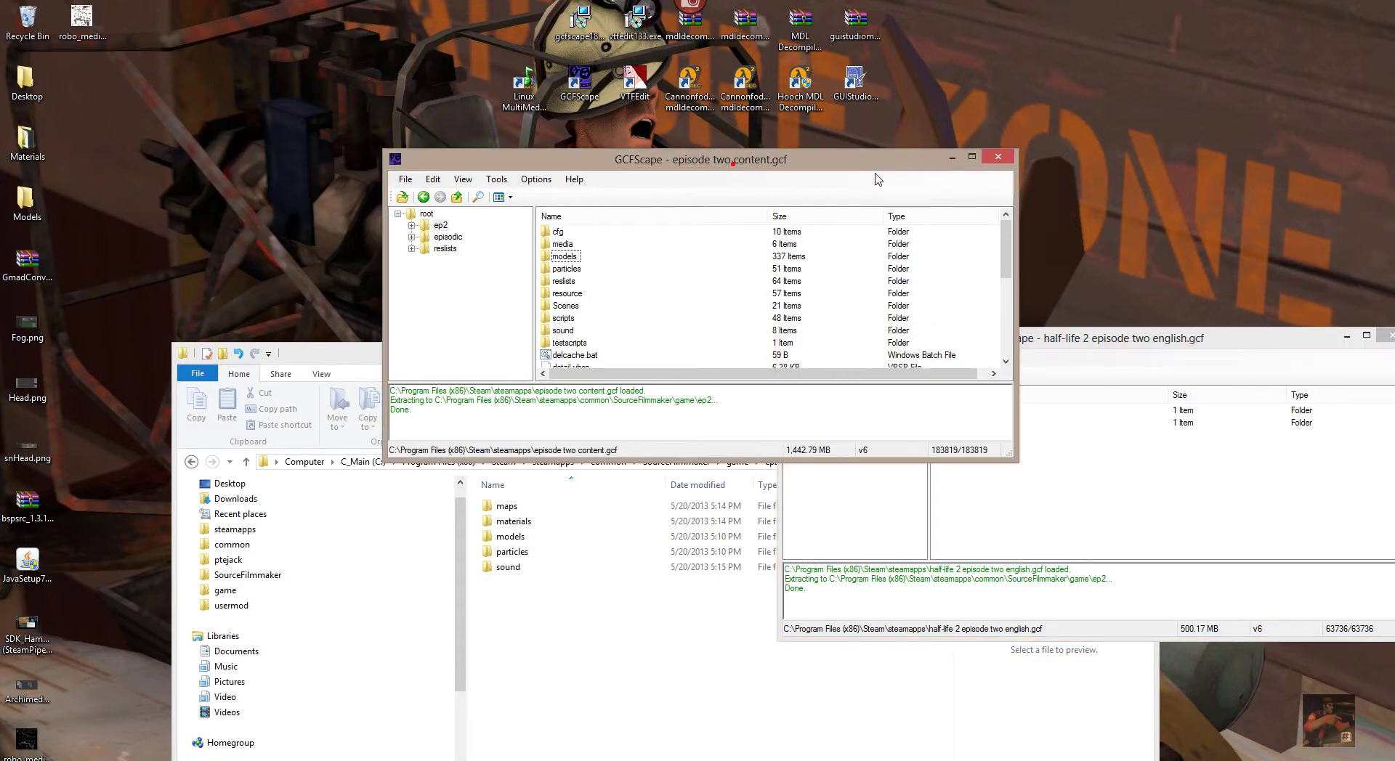
{"action": "left_click", "coordinate": [1005, 162]}
{"action": "left_click_drag", "start_coordinate": [1149, 343], "coordinate": [736, 194]}
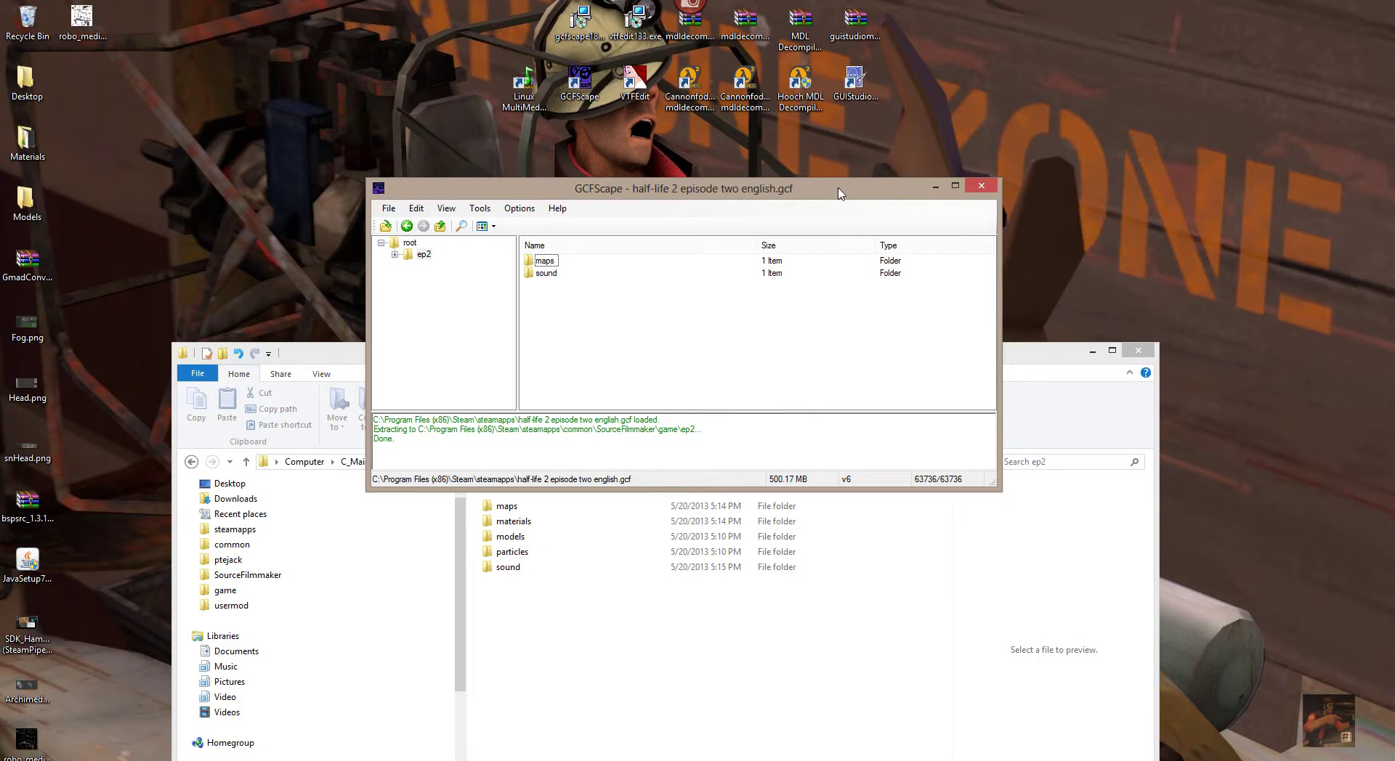
{"action": "left_click", "coordinate": [981, 187]}
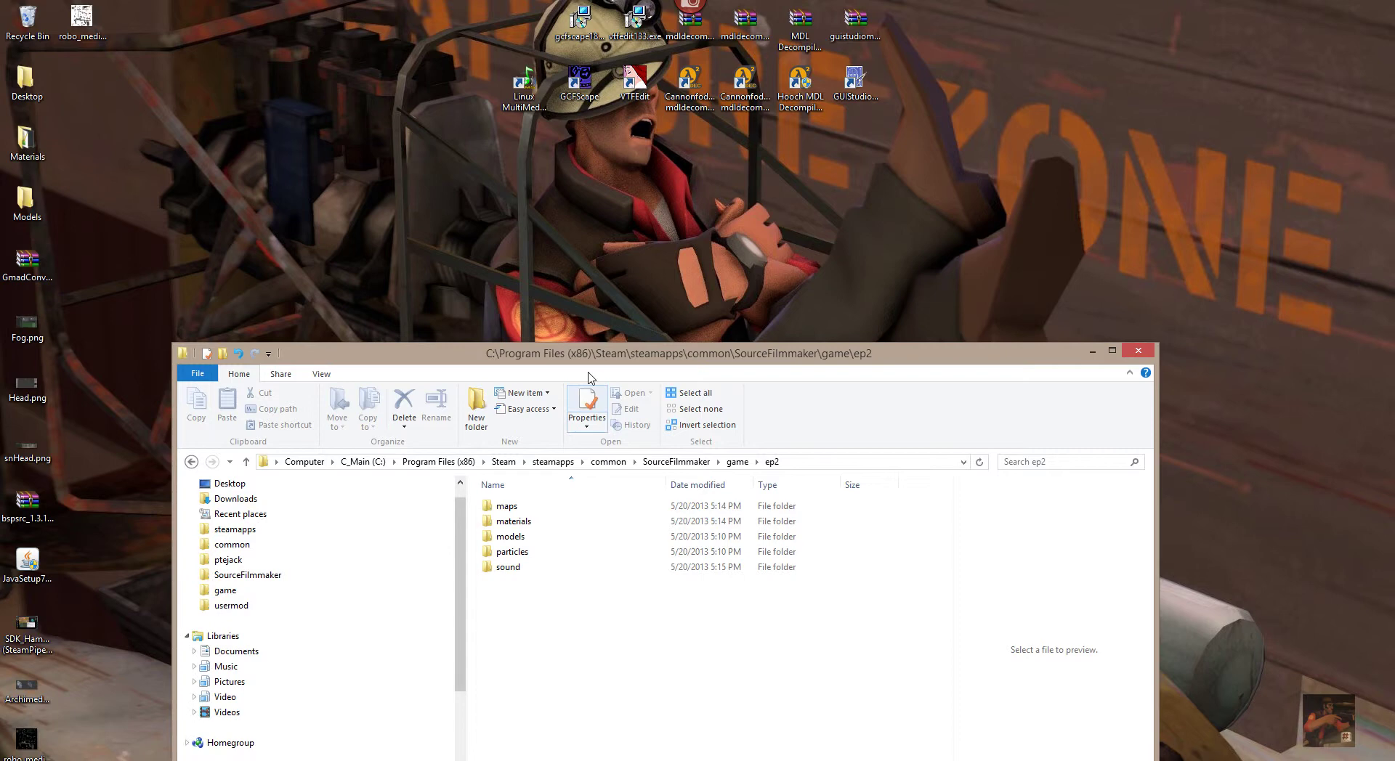
Step: Open the models folder inside SourceFilmmaker\game\ep2 and look through the extracted model folders and files
{"action": "left_click_drag", "start_coordinate": [600, 361], "coordinate": [643, 156]}
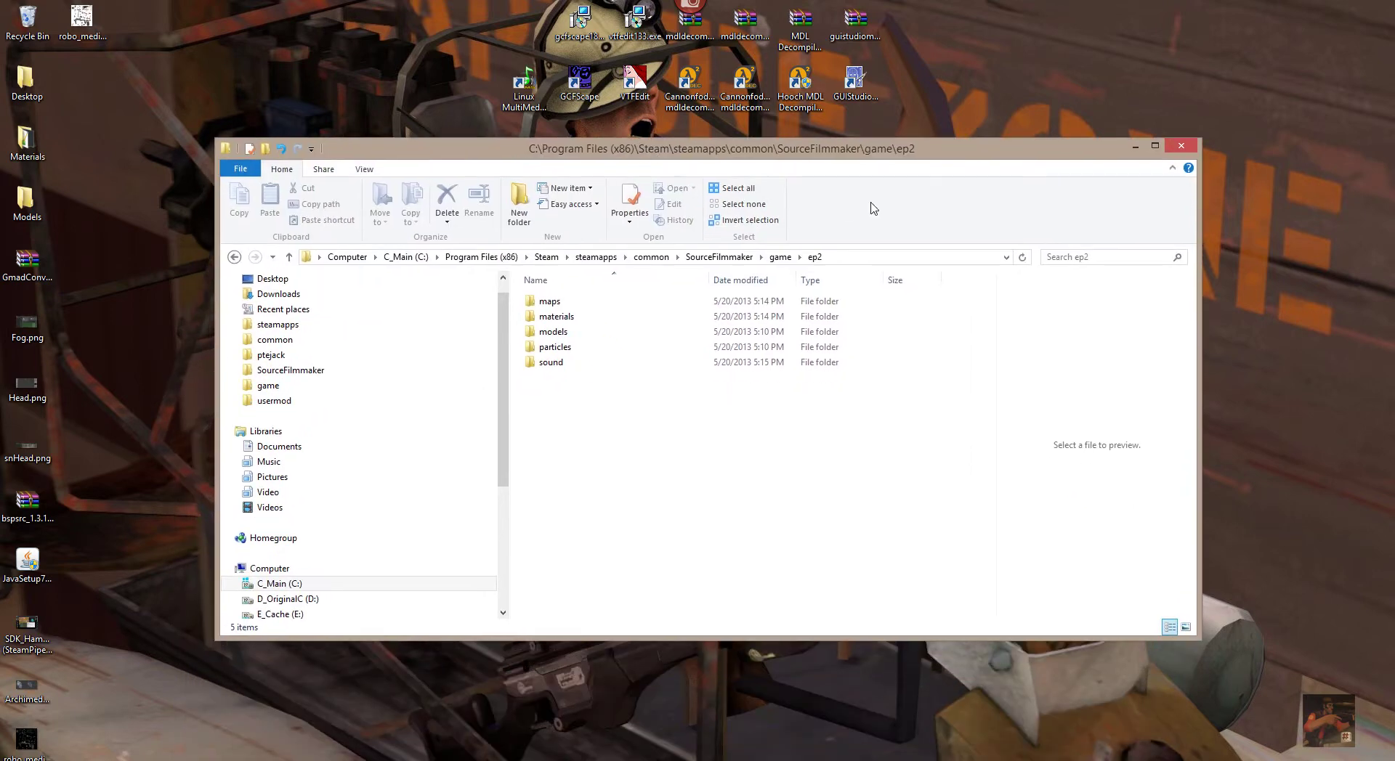
{"action": "double_click", "coordinate": [549, 332]}
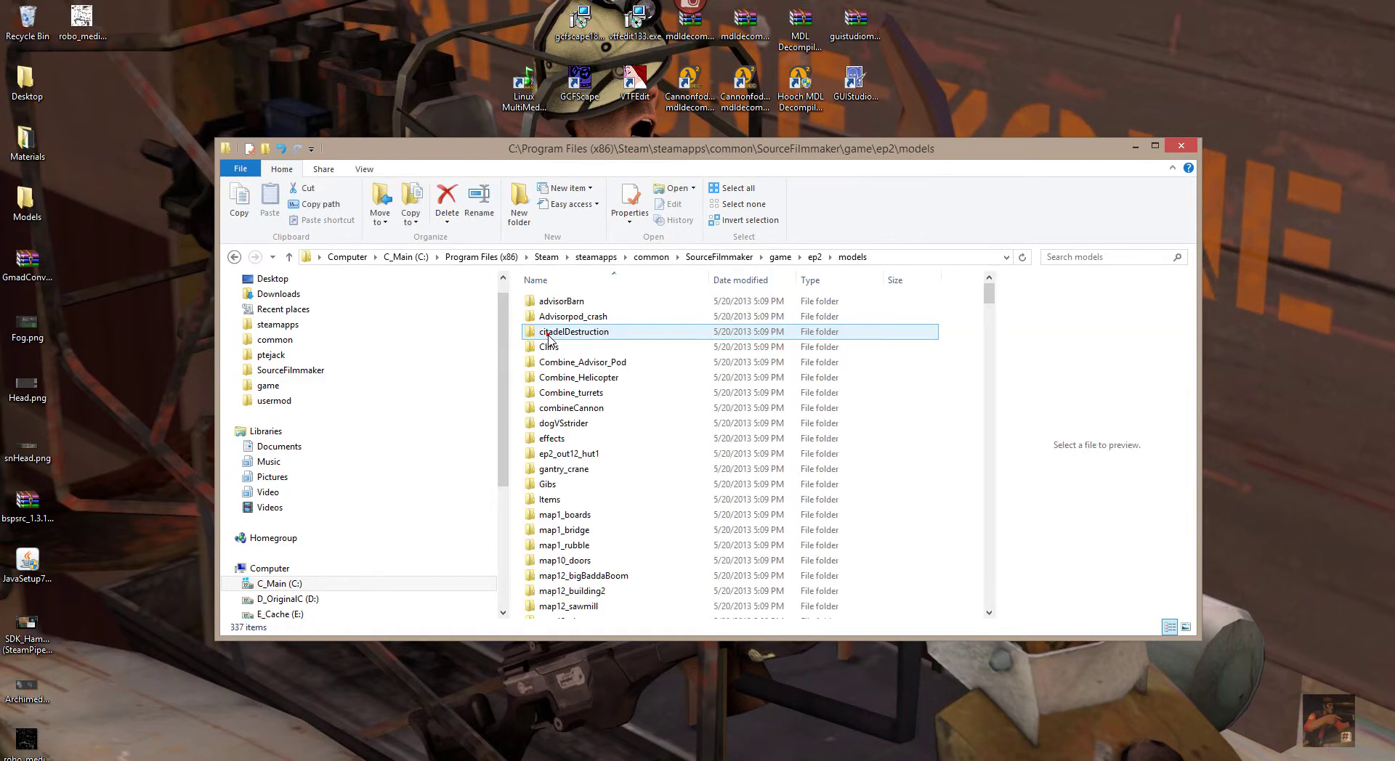
{"action": "scroll", "coordinate": [595, 456], "scroll_direction": "down", "scroll_amount": 20}
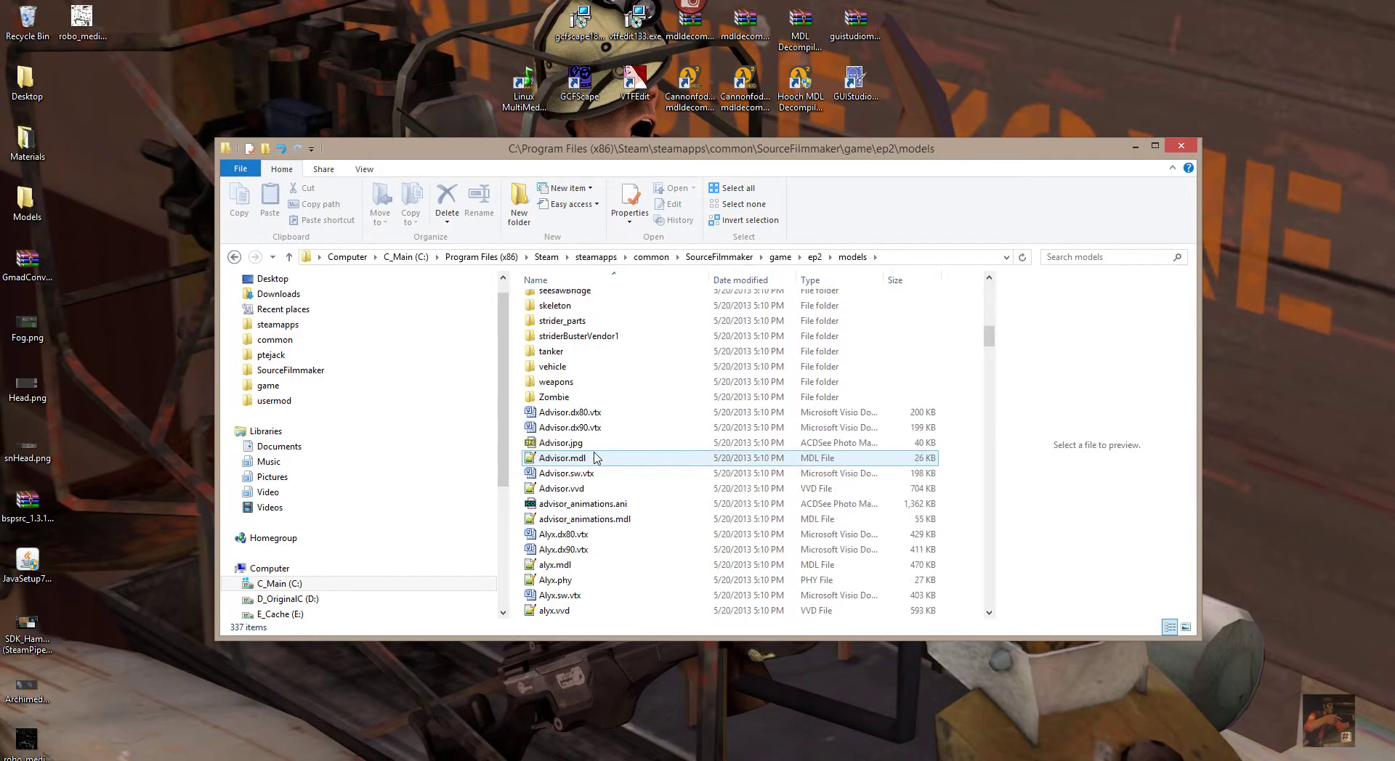
{"action": "scroll", "coordinate": [596, 456], "scroll_direction": "down", "scroll_amount": 20}
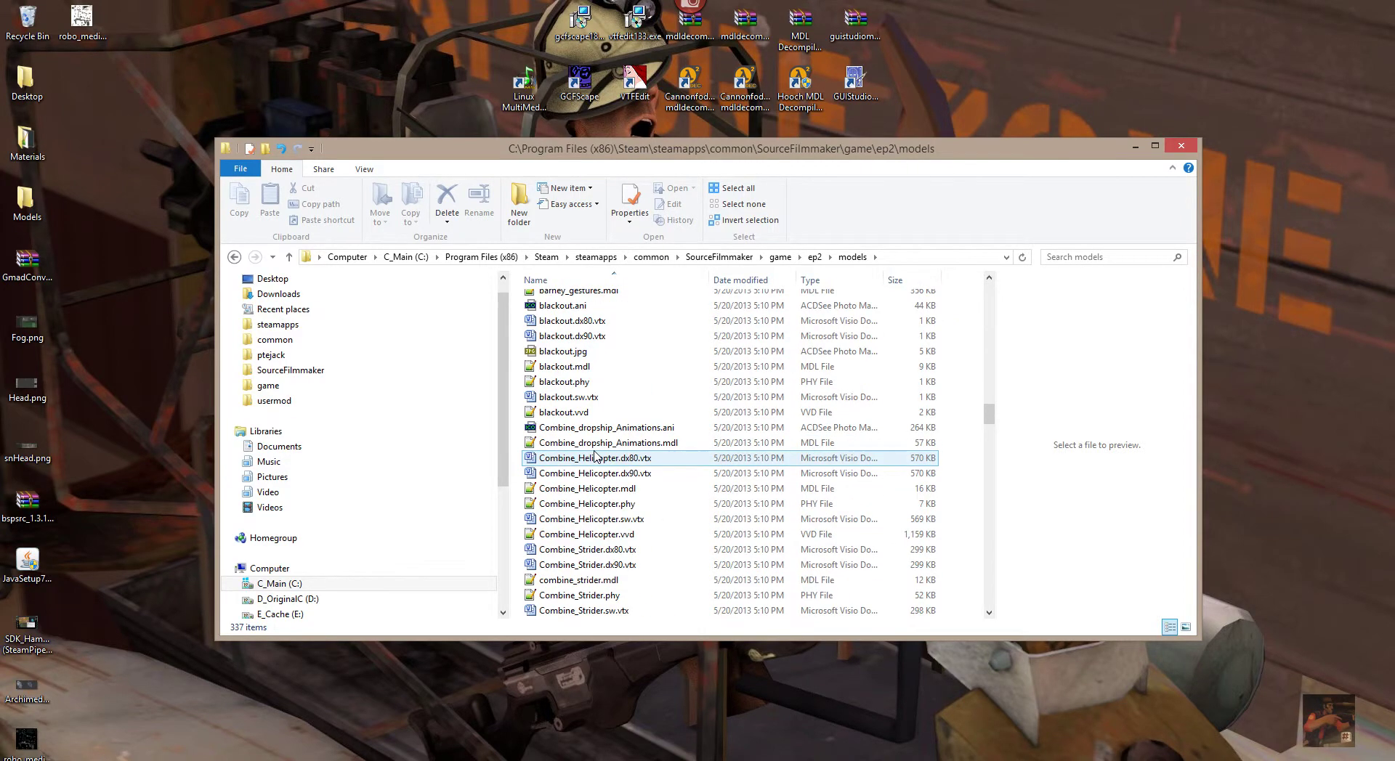
{"action": "scroll", "coordinate": [596, 457], "scroll_direction": "down", "scroll_amount": 20}
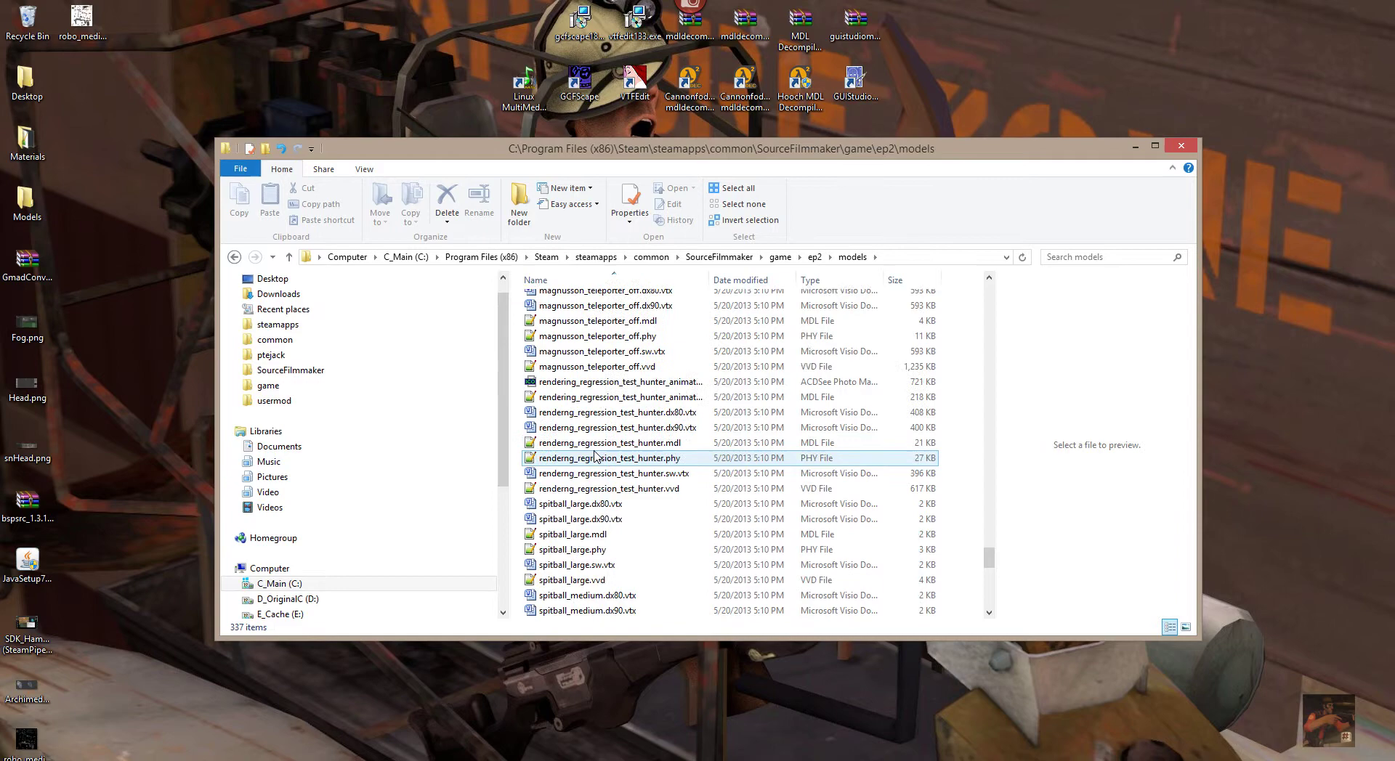
{"action": "scroll", "coordinate": [596, 456], "scroll_direction": "up", "scroll_amount": 20}
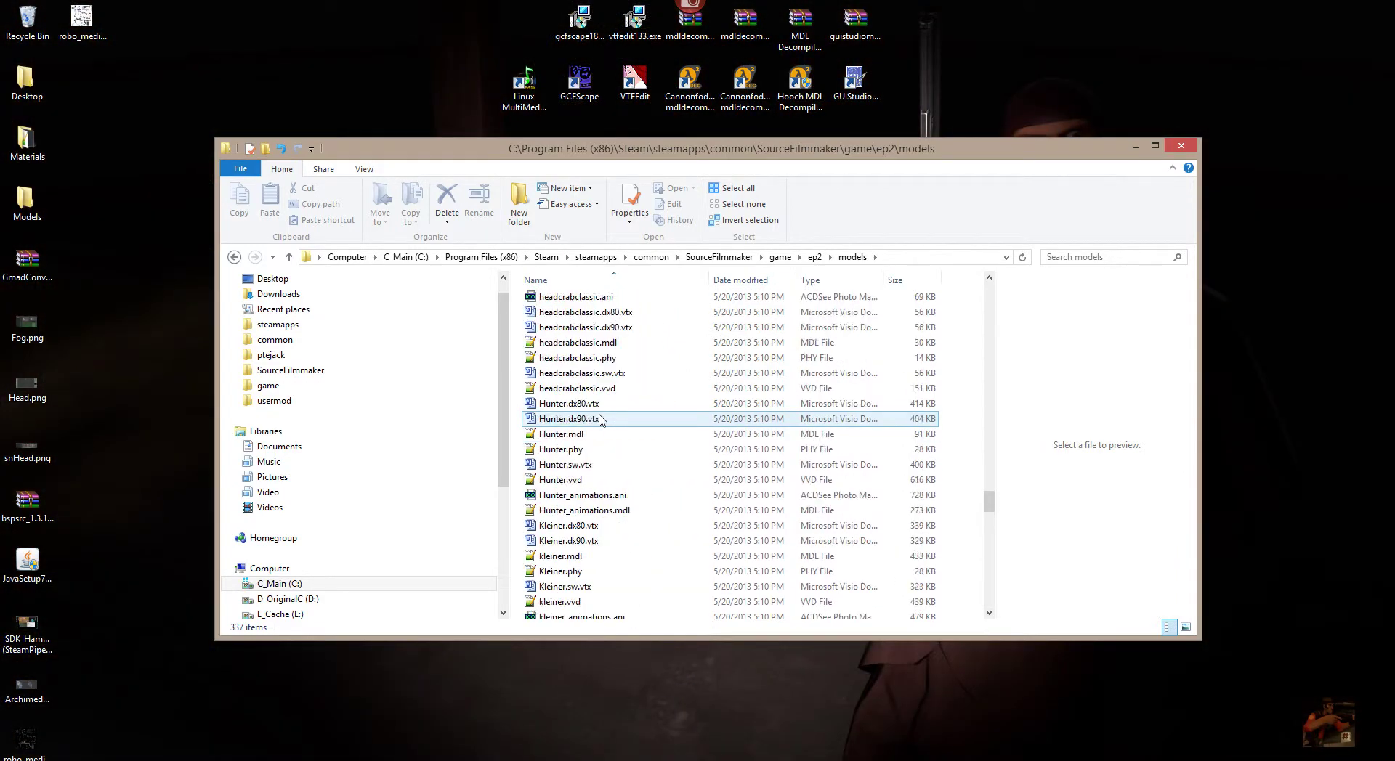
{"action": "scroll", "coordinate": [600, 420], "scroll_direction": "up", "scroll_amount": 20}
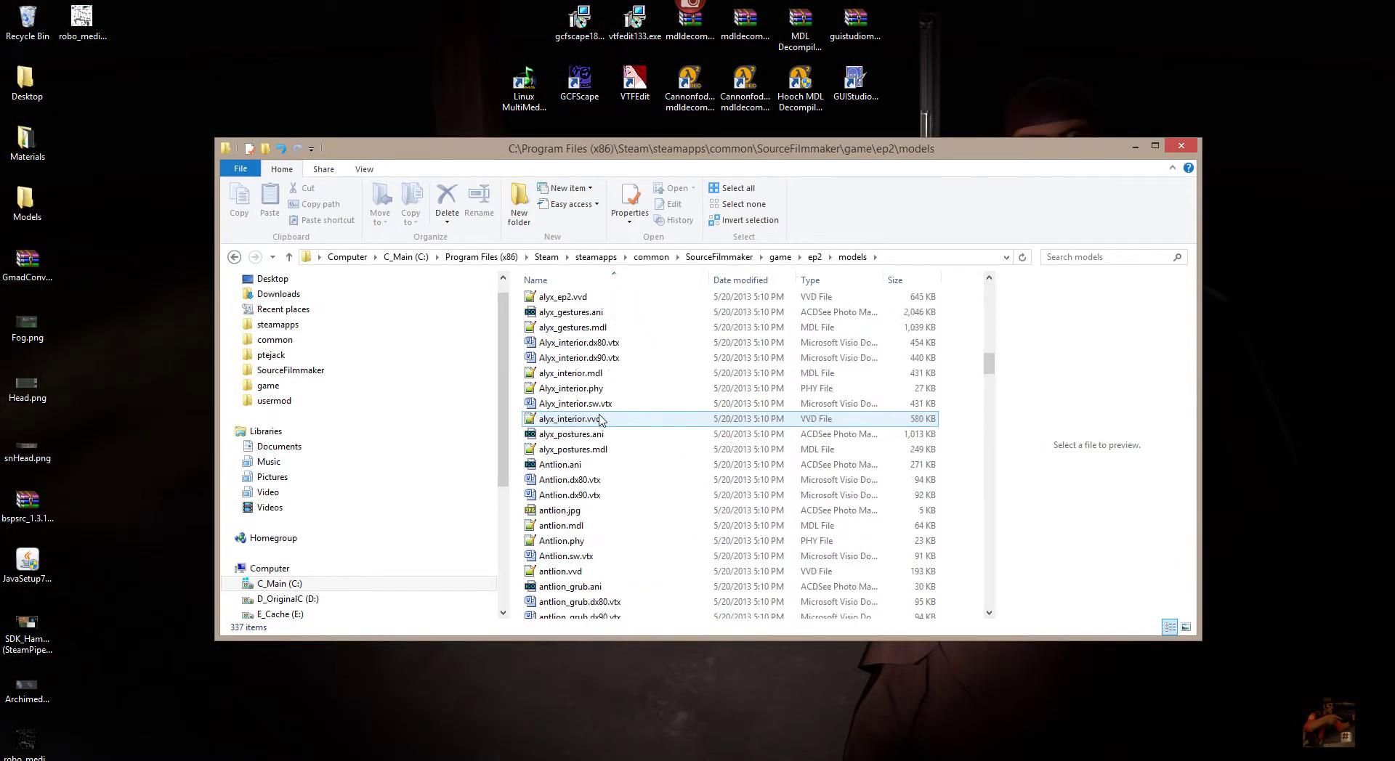
{"action": "scroll", "coordinate": [600, 420], "scroll_direction": "up", "scroll_amount": 20}
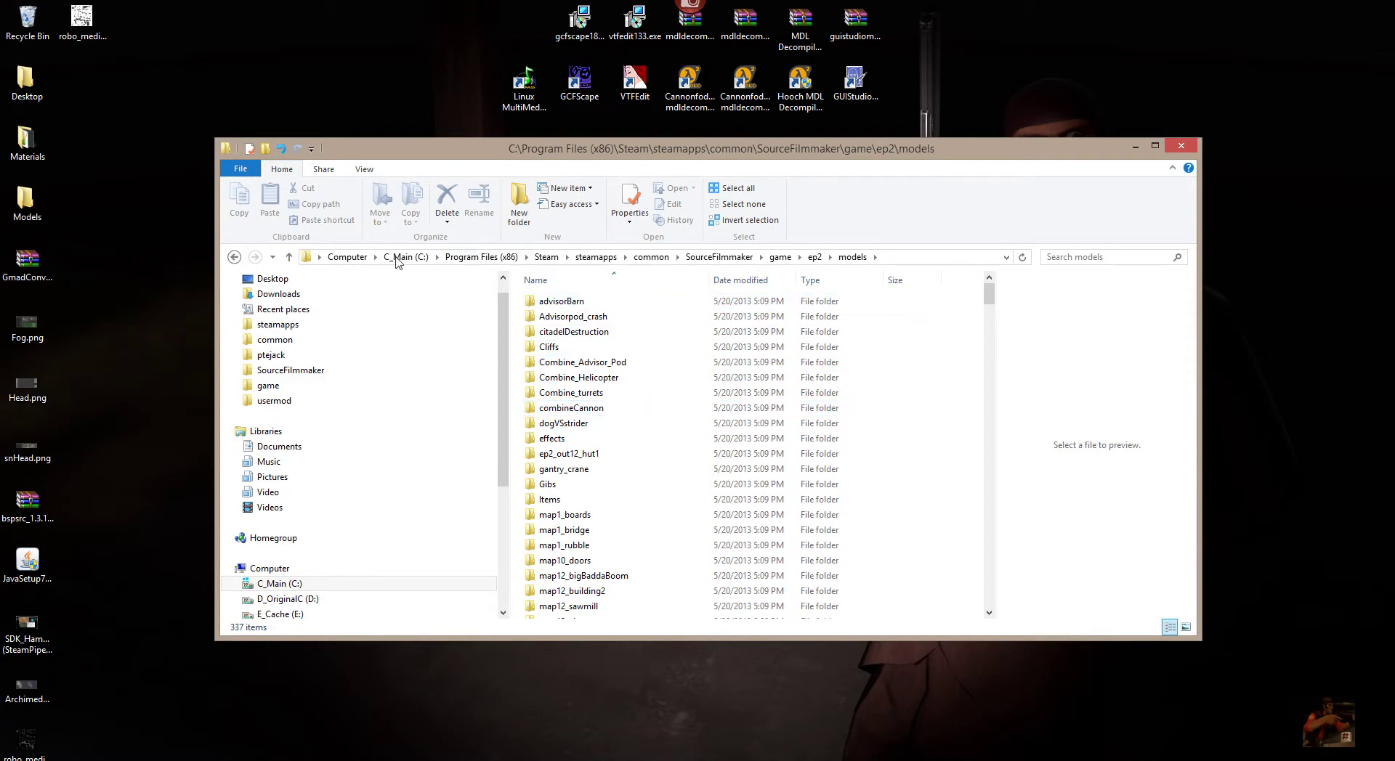
Step: Open the models subfolder of ep2\materials and look through the extracted material folders
{"action": "left_click", "coordinate": [814, 259]}
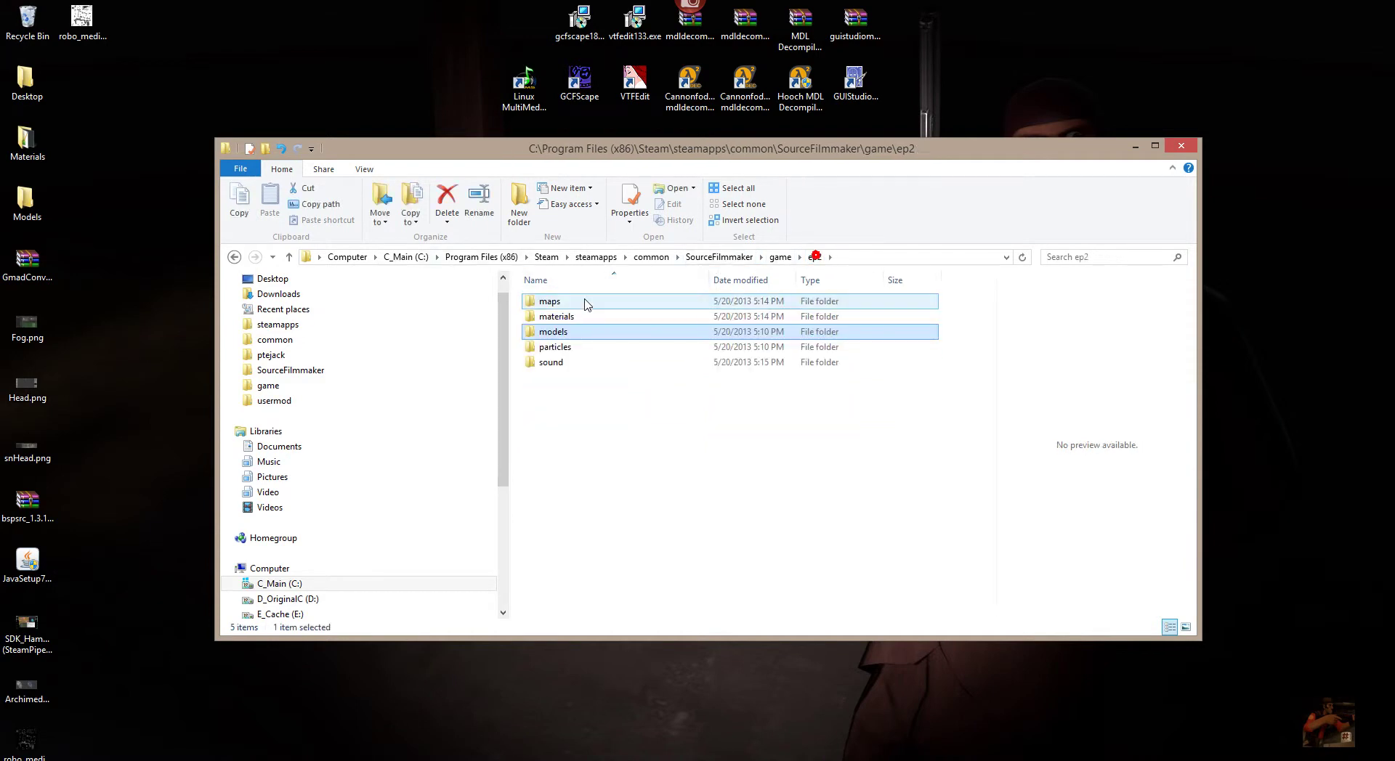
{"action": "double_click", "coordinate": [566, 319]}
{"action": "scroll", "coordinate": [565, 377], "scroll_direction": "down", "scroll_amount": 3}
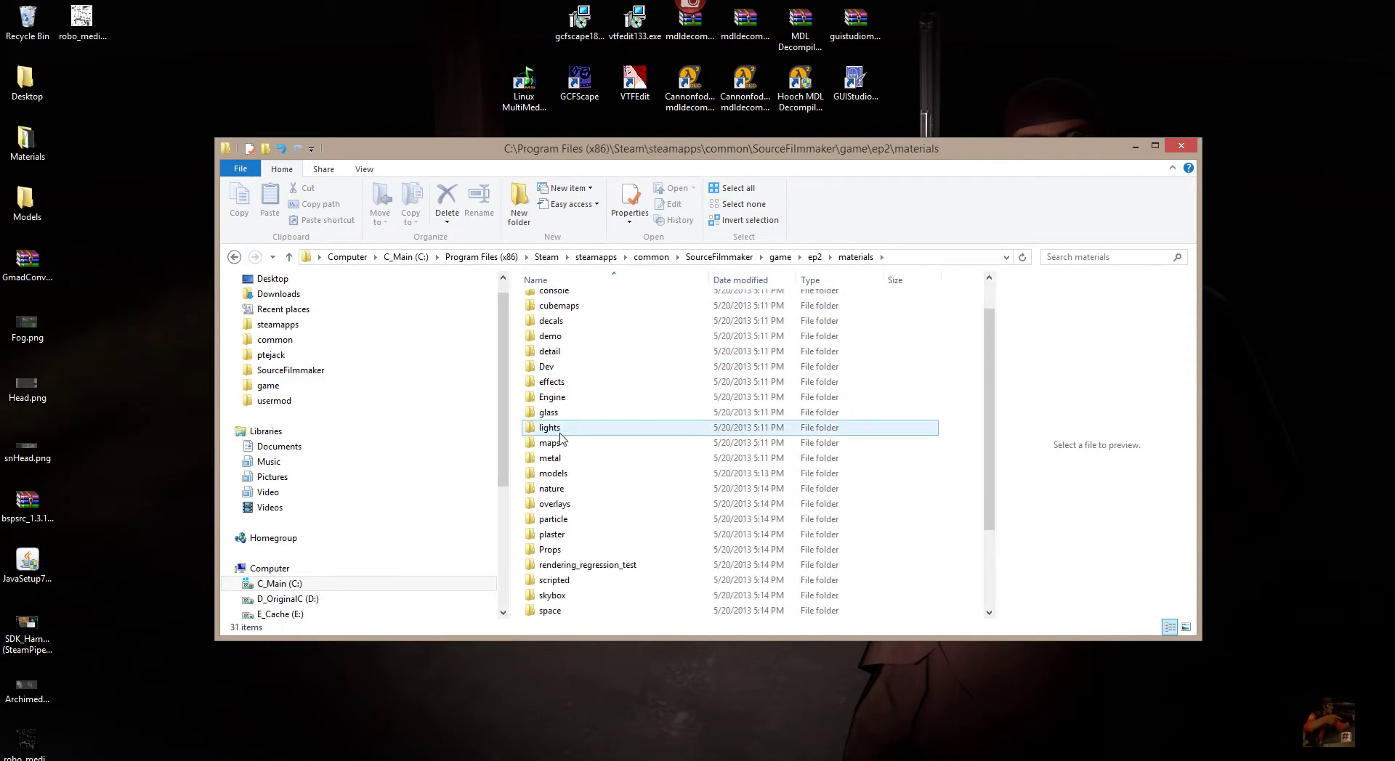
{"action": "scroll", "coordinate": [574, 421], "scroll_direction": "up", "scroll_amount": 3}
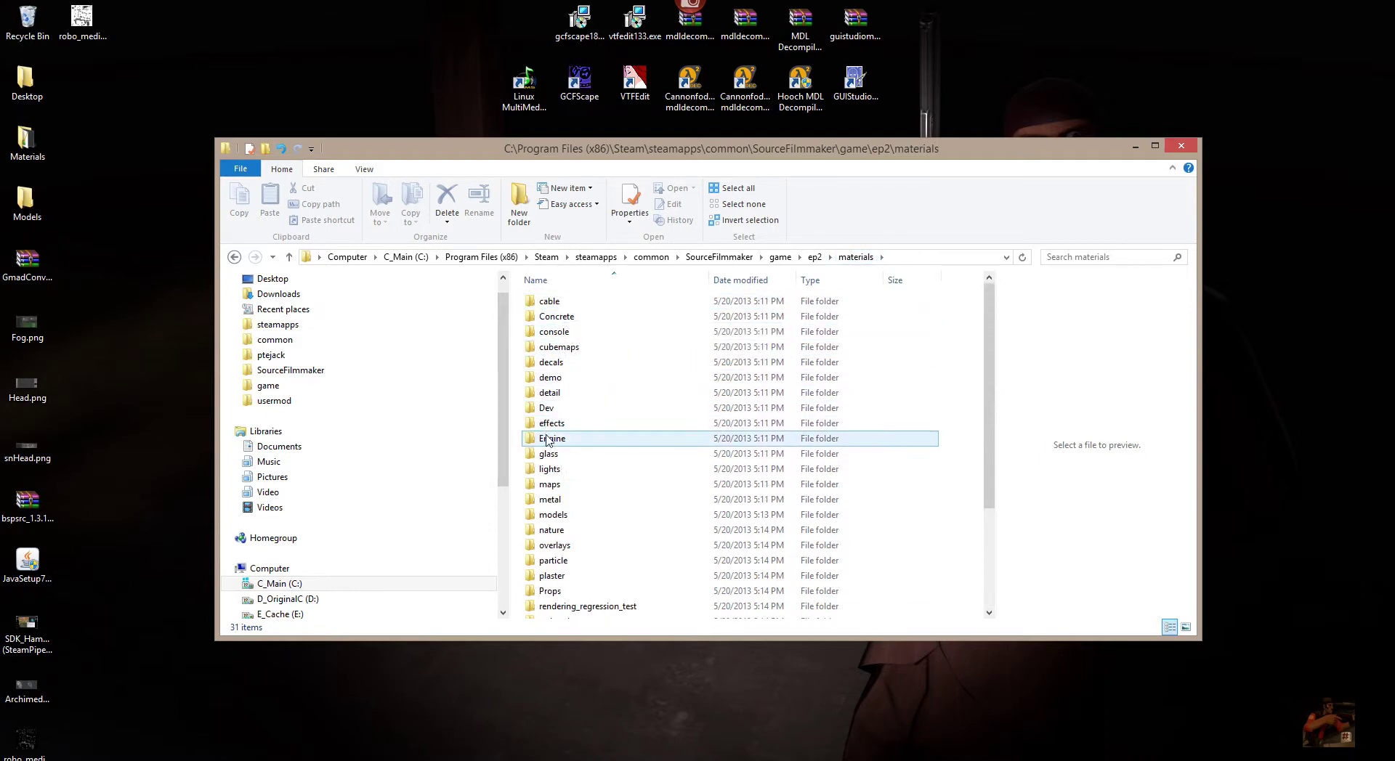
{"action": "double_click", "coordinate": [552, 514]}
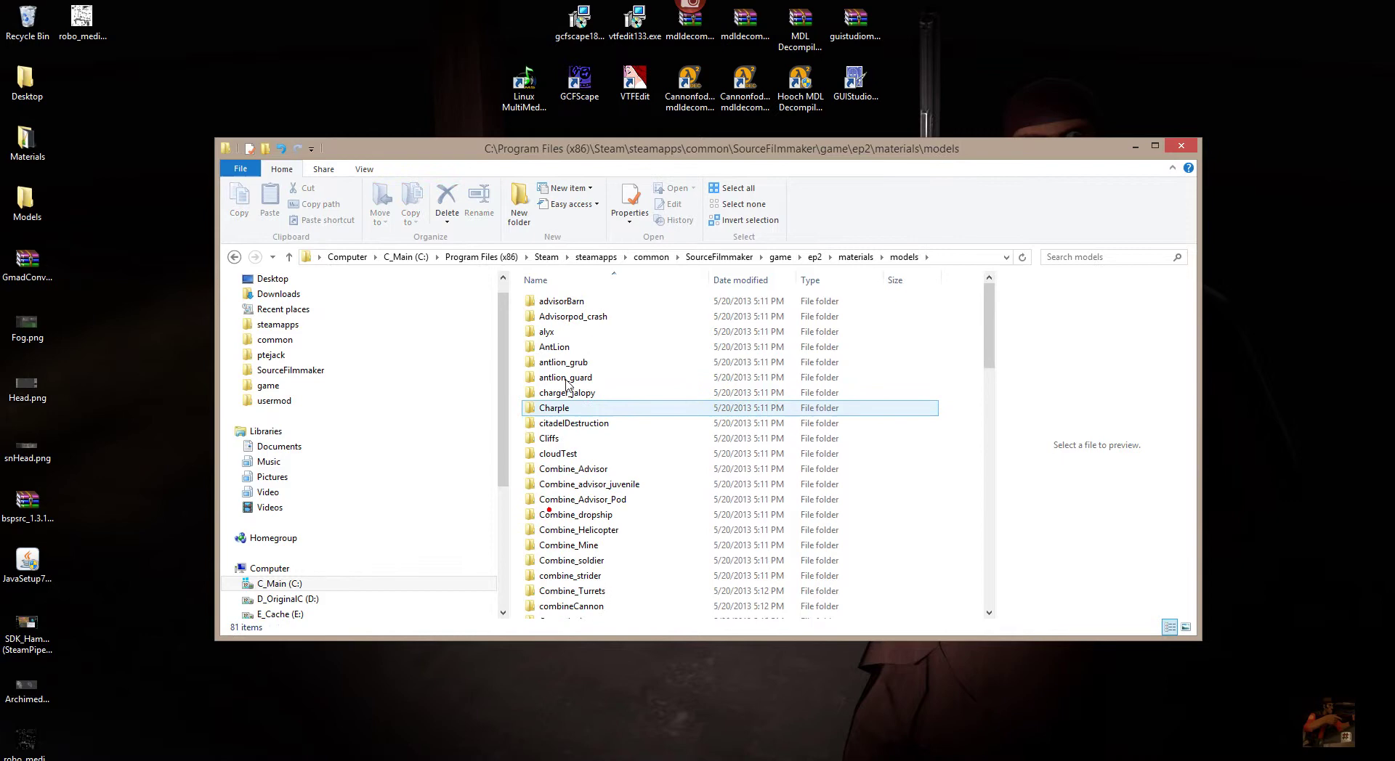
{"action": "scroll", "coordinate": [570, 476], "scroll_direction": "down", "scroll_amount": 12}
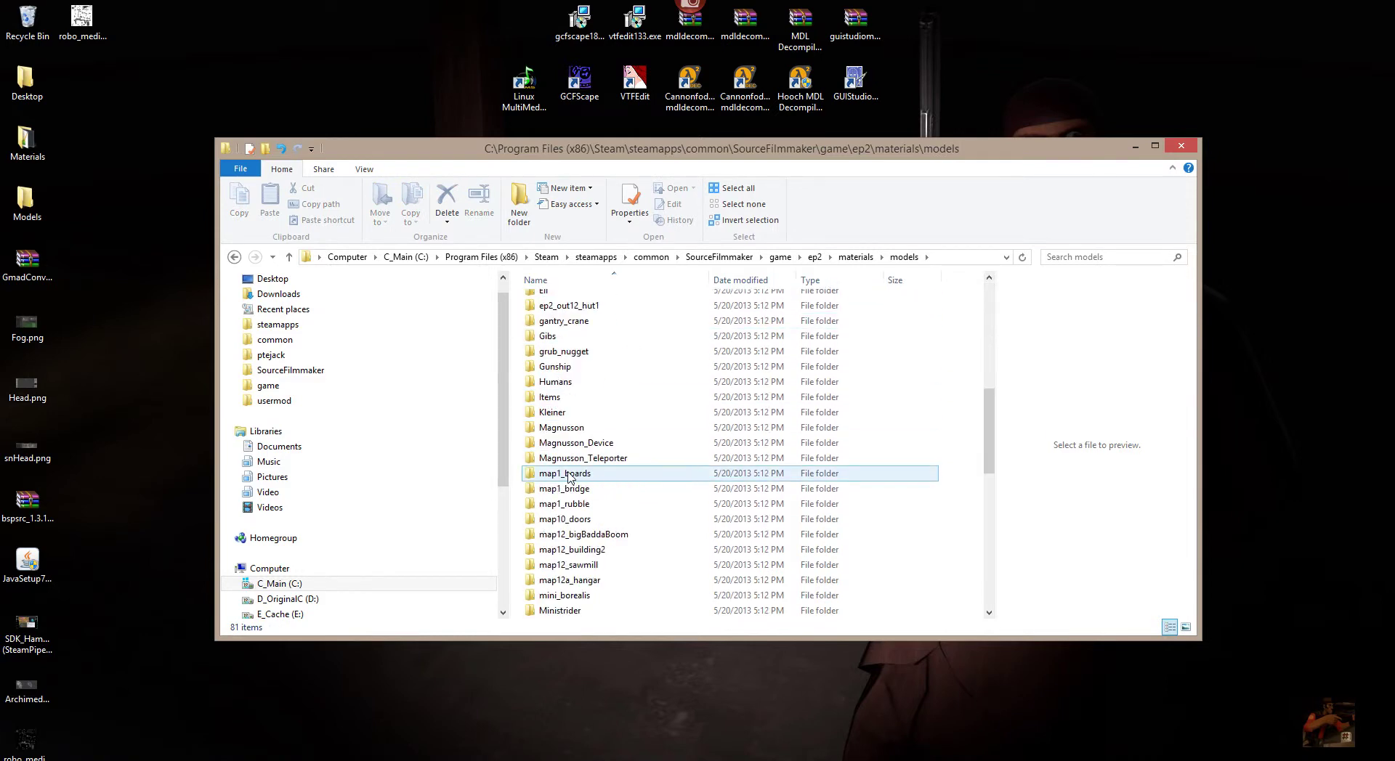
{"action": "scroll", "coordinate": [570, 473], "scroll_direction": "down", "scroll_amount": 2}
{"action": "scroll", "coordinate": [567, 465], "scroll_direction": "up", "scroll_amount": 6}
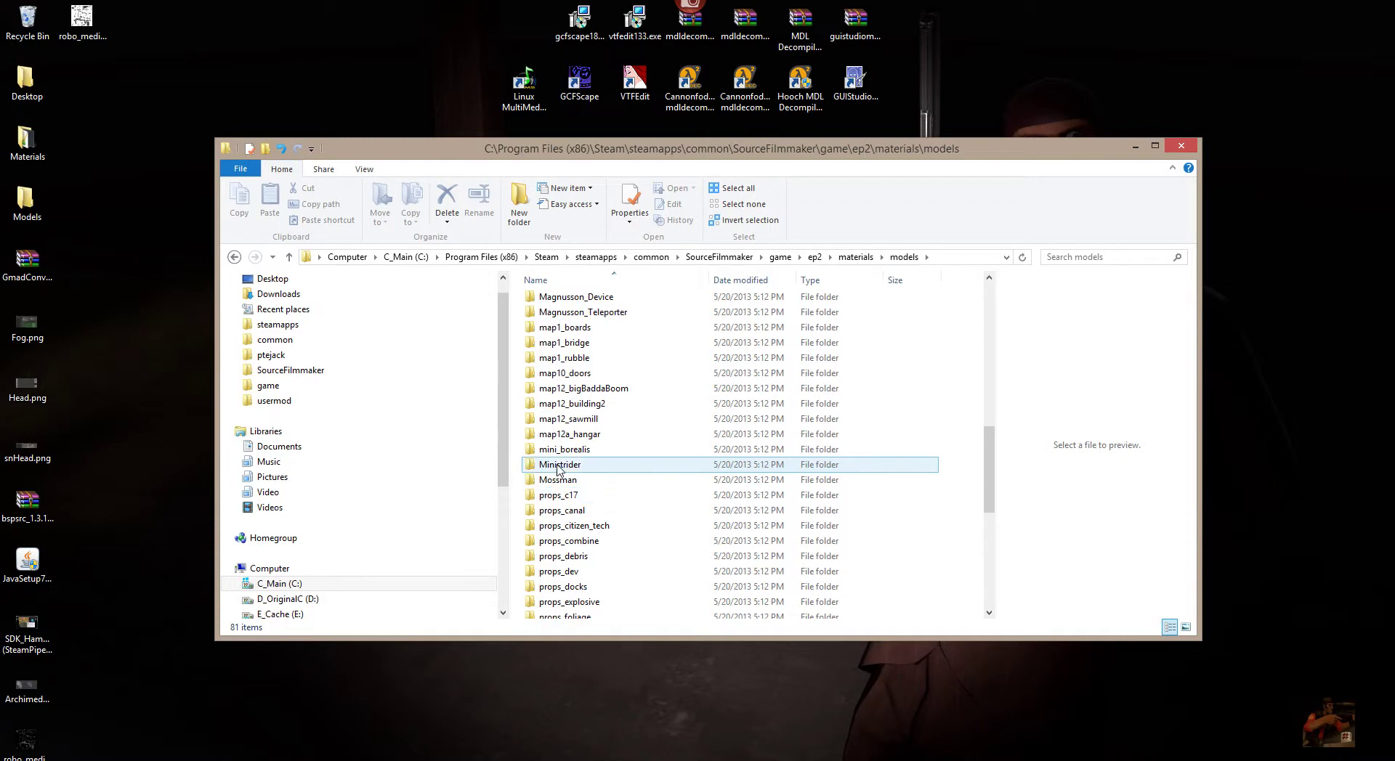
Step: Open the Ministrider material folder and preview mini_armor_basecolor.vtf, mini_armor_normal.vtf and mini_skin_basecolor.vtf
{"action": "double_click", "coordinate": [559, 466]}
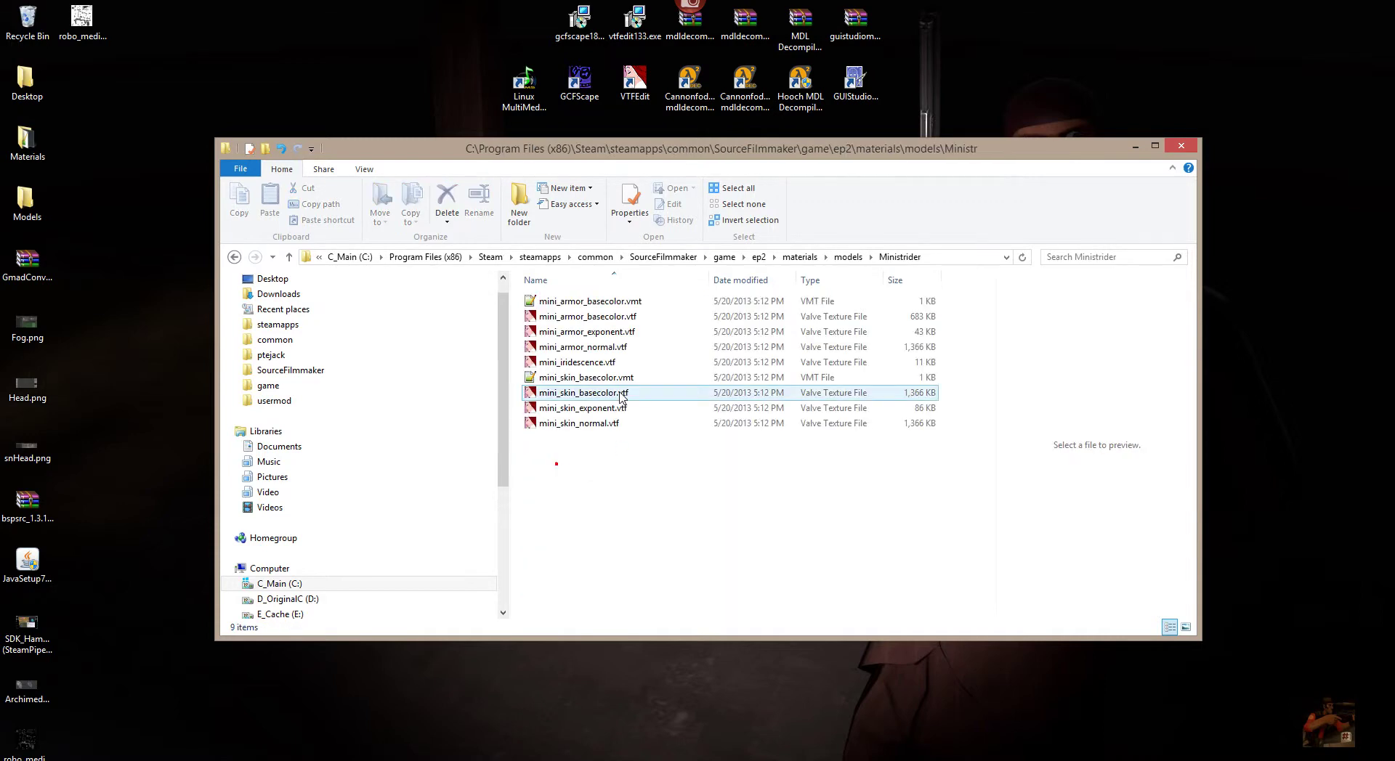
{"action": "left_click", "coordinate": [607, 318]}
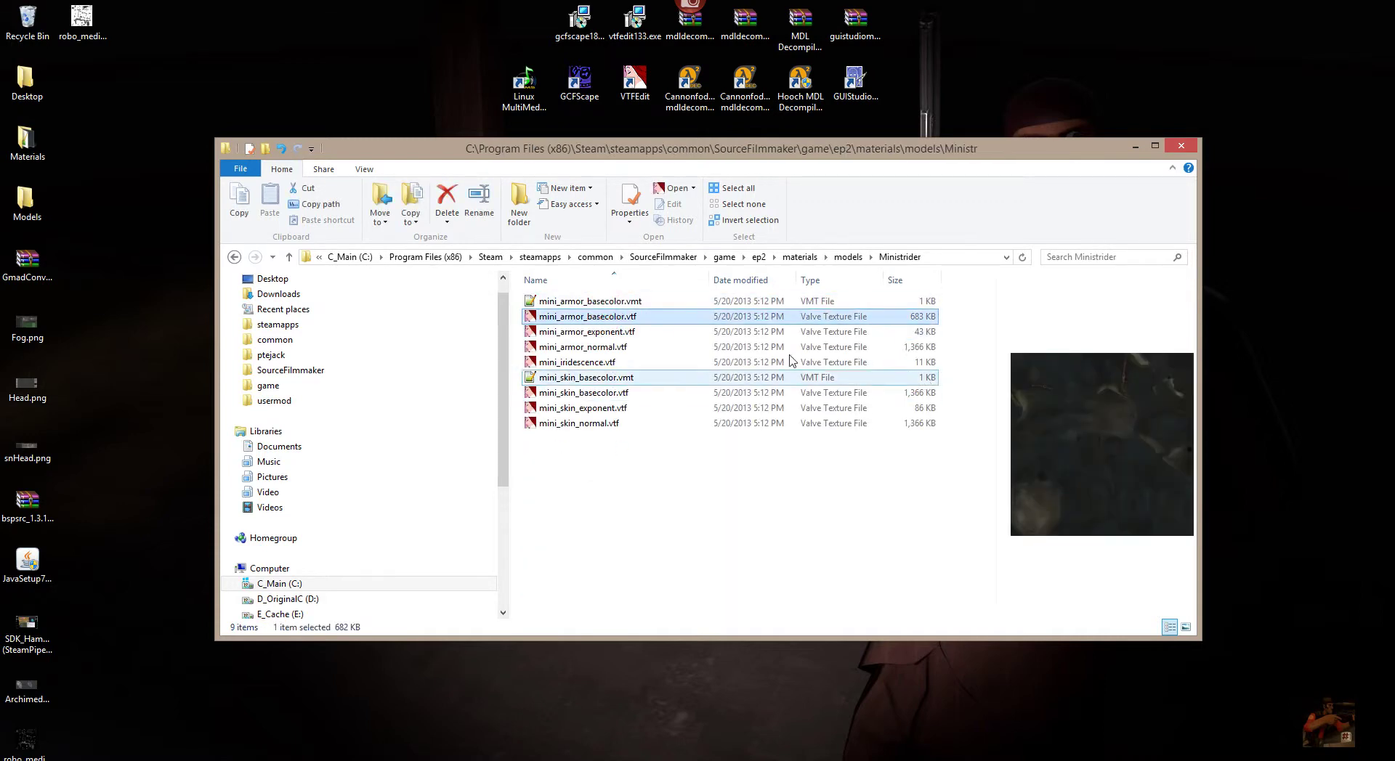
{"action": "left_click", "coordinate": [599, 348]}
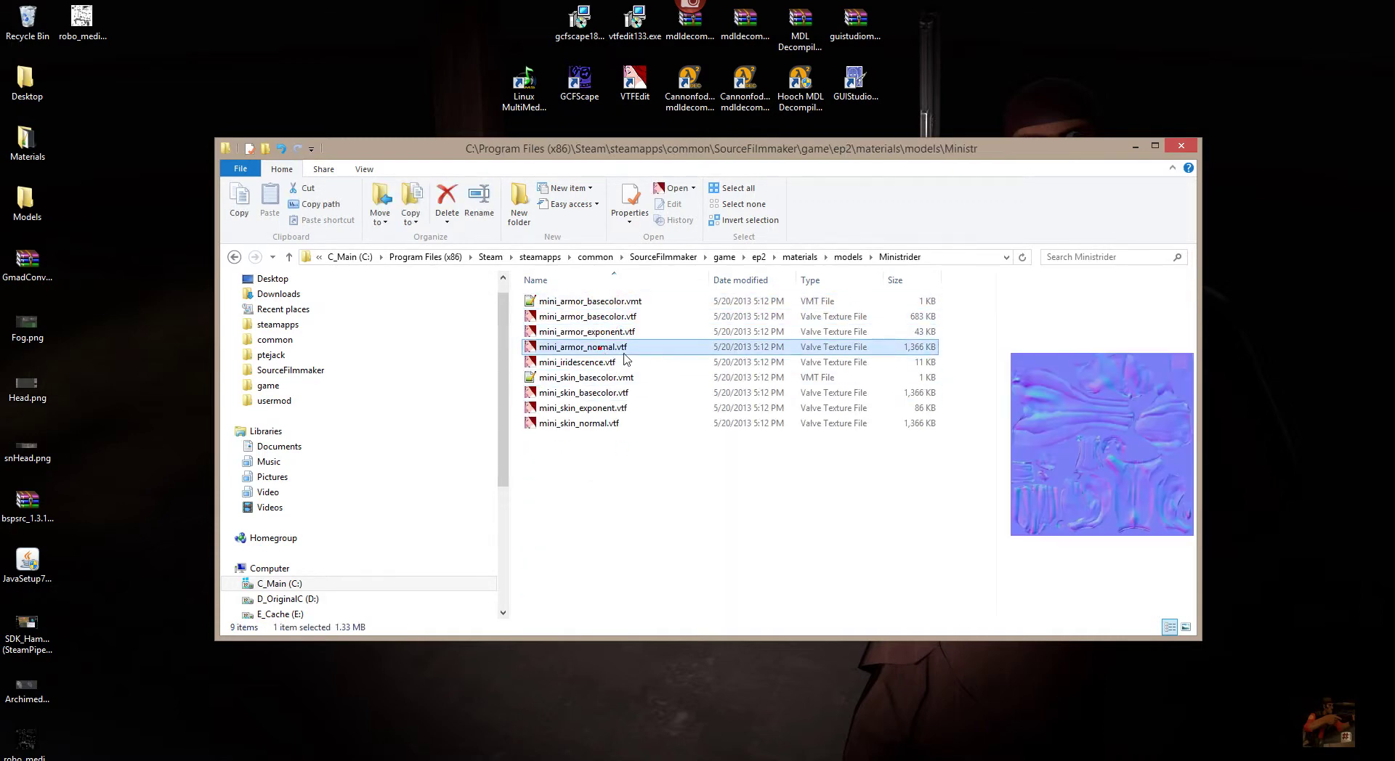
{"action": "left_click", "coordinate": [594, 393]}
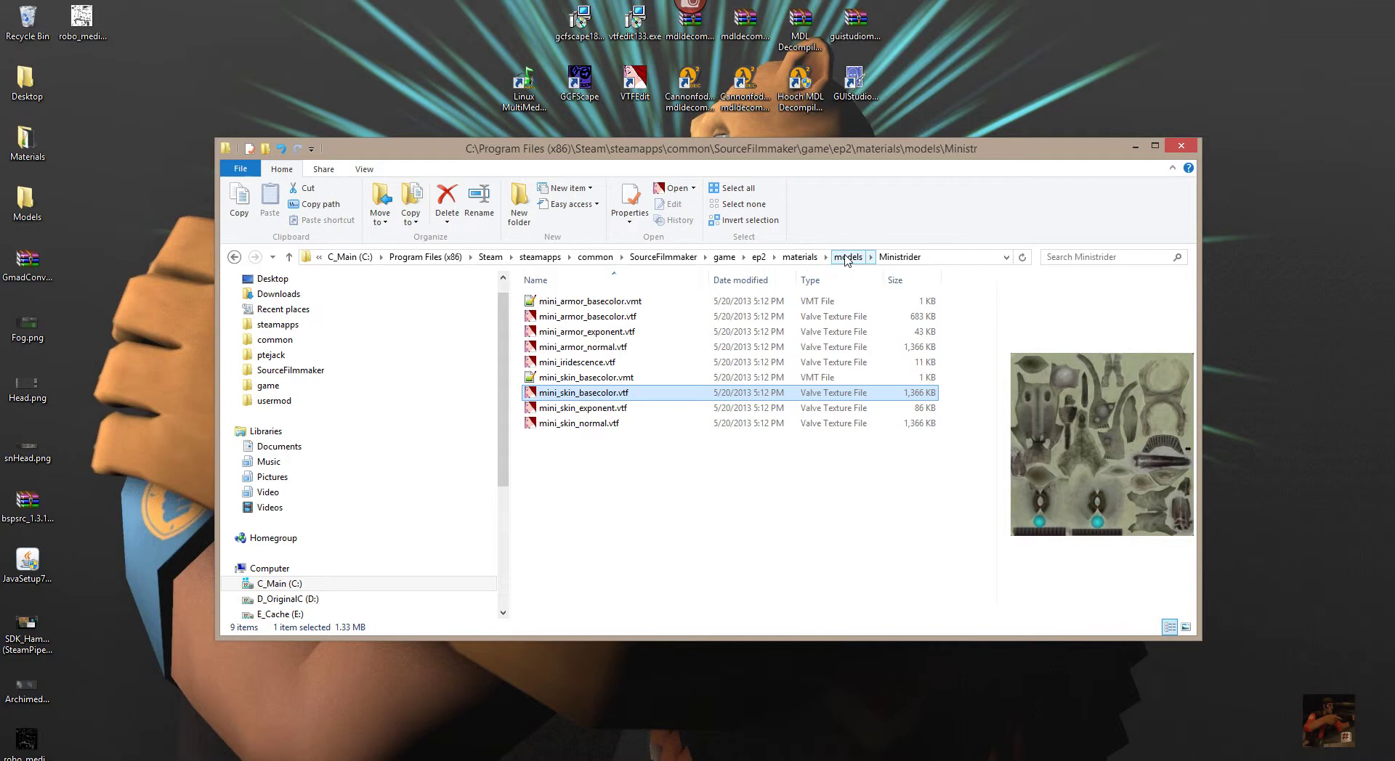
Step: Return to the ep2 folder, open its maps folder and look through the extracted map files
{"action": "left_click", "coordinate": [847, 258]}
{"action": "left_click", "coordinate": [815, 258]}
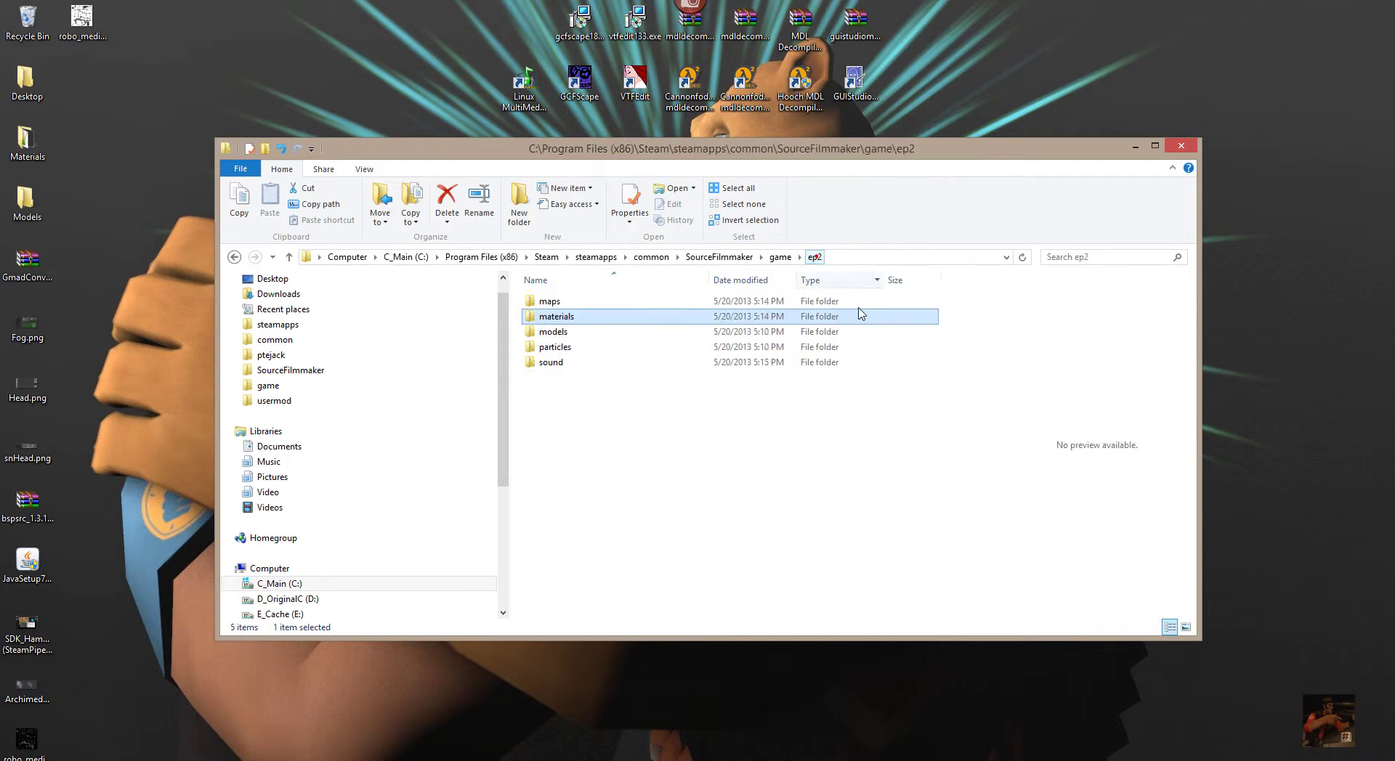
{"action": "double_click", "coordinate": [551, 302]}
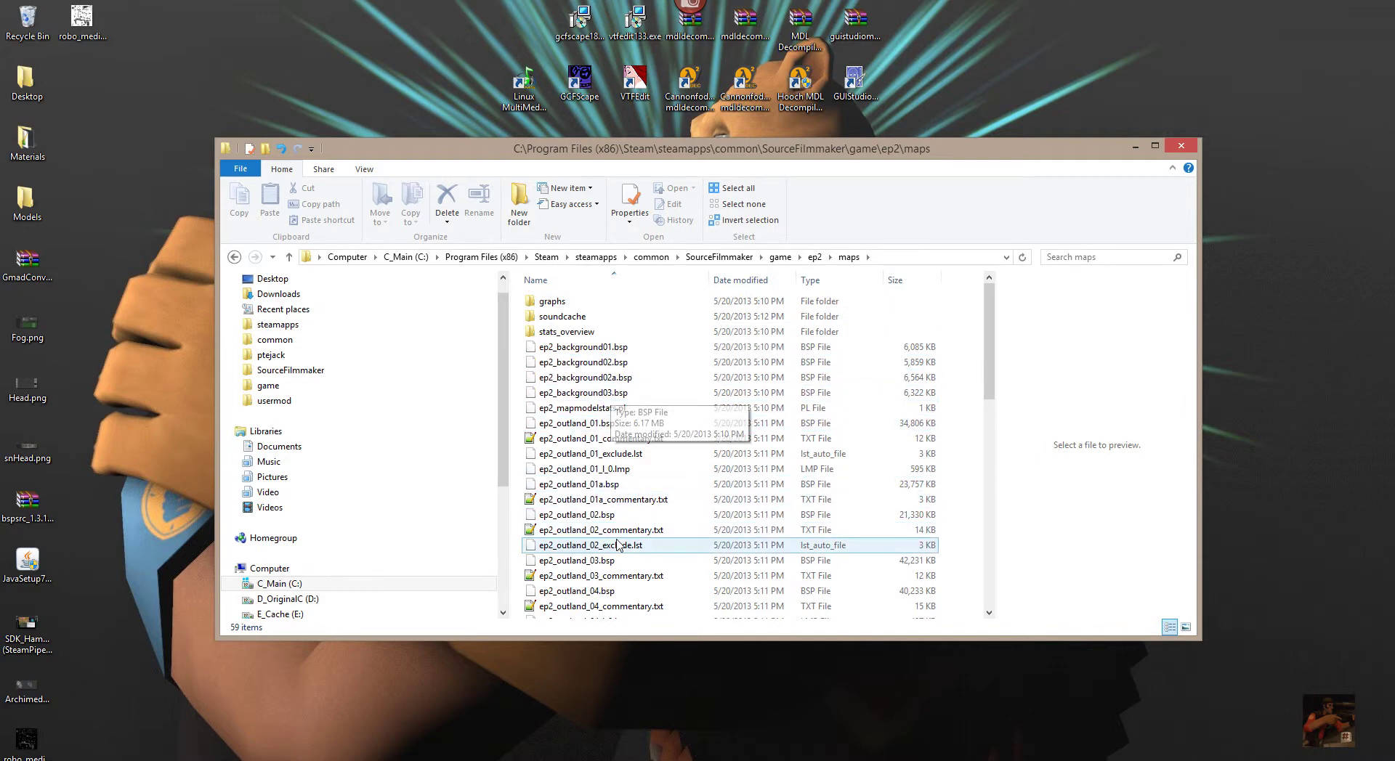
{"action": "scroll", "coordinate": [618, 523], "scroll_direction": "down", "scroll_amount": 13}
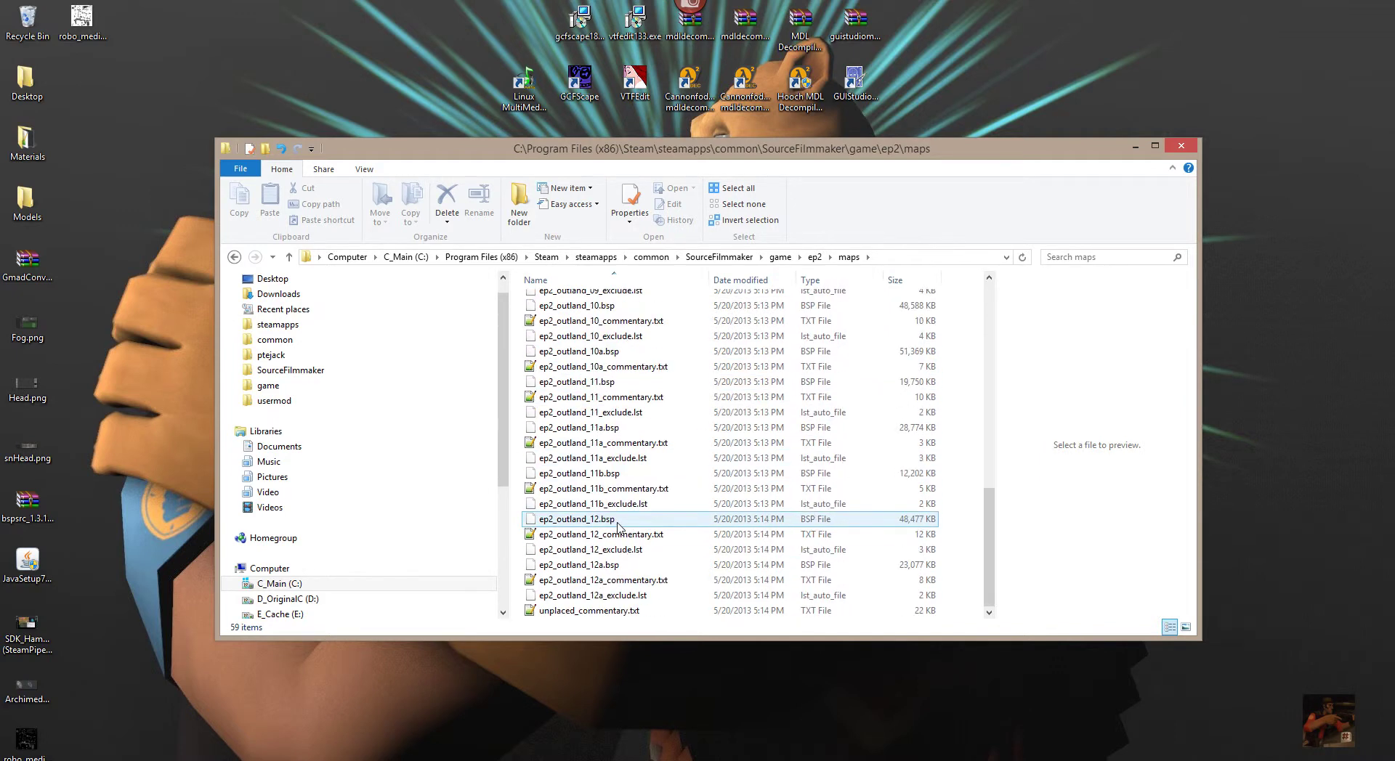
{"action": "scroll", "coordinate": [618, 523], "scroll_direction": "up", "scroll_amount": 13}
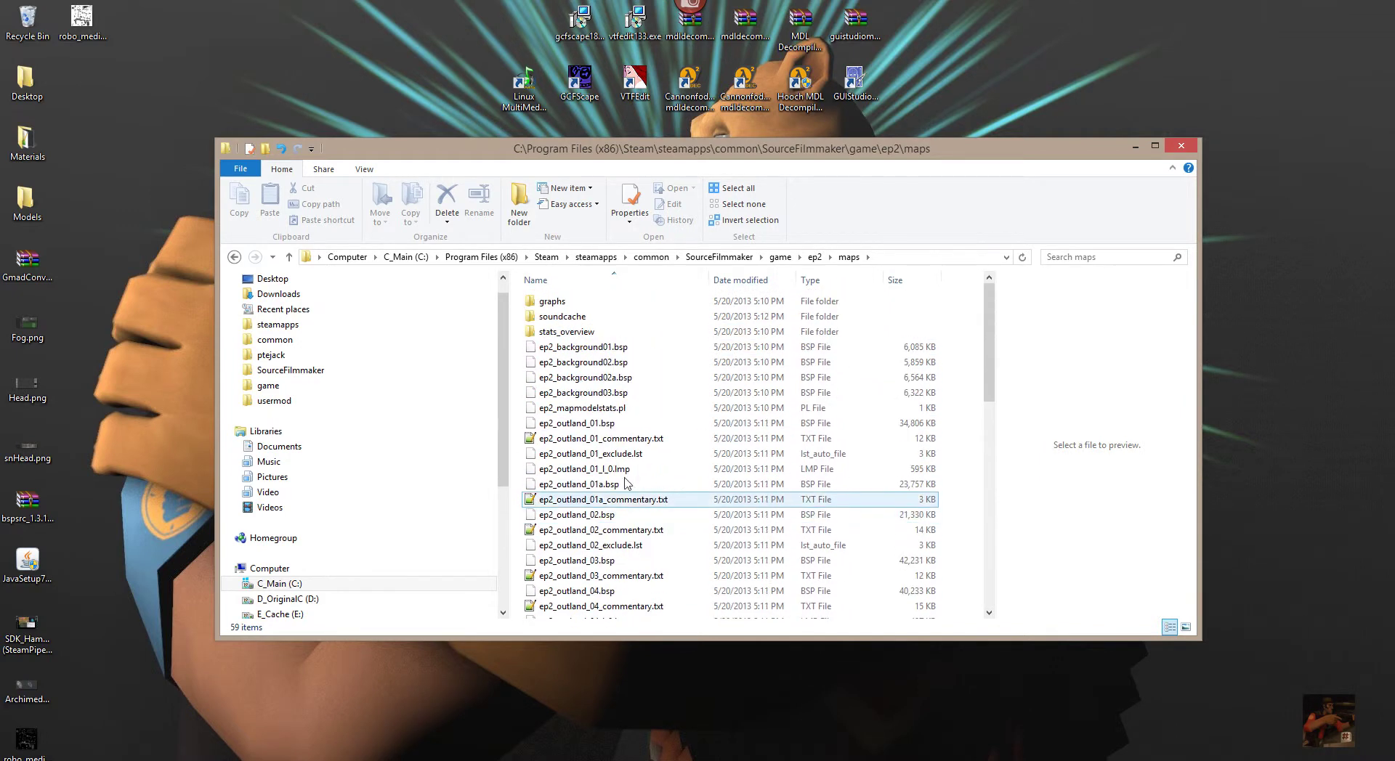
Step: Open the particles folder inside game\ep2 and look through the extracted PCF files
{"action": "left_click", "coordinate": [779, 257]}
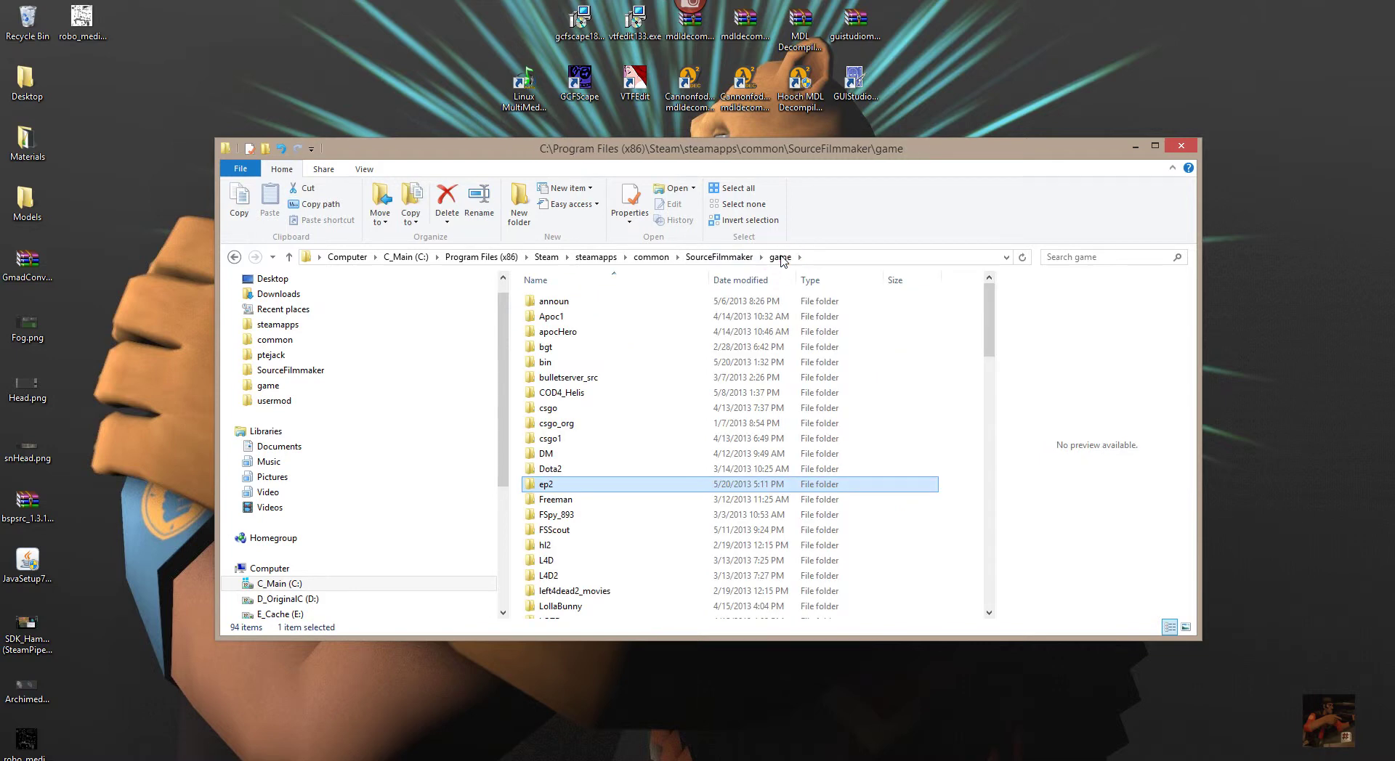
{"action": "double_click", "coordinate": [546, 484]}
{"action": "double_click", "coordinate": [551, 350]}
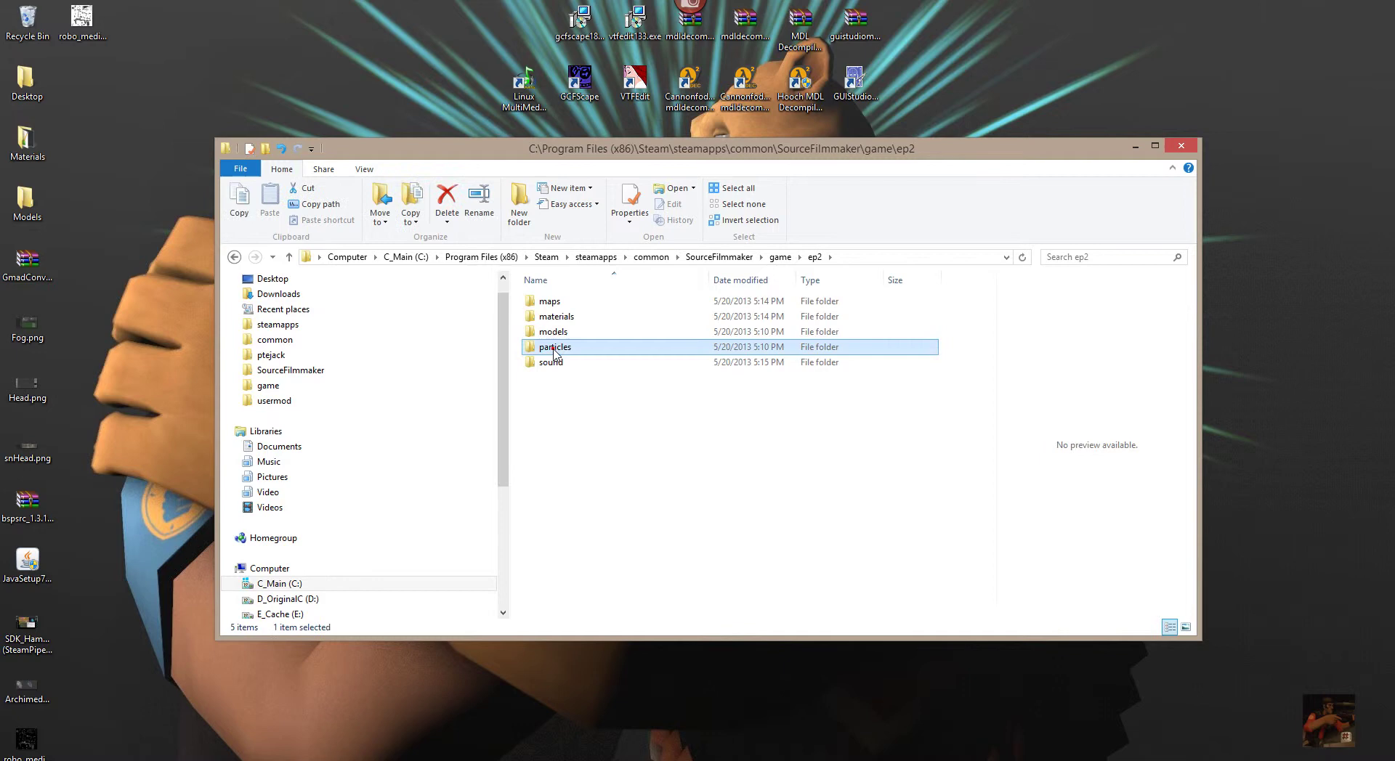
{"action": "scroll", "coordinate": [590, 439], "scroll_direction": "down", "scroll_amount": 10}
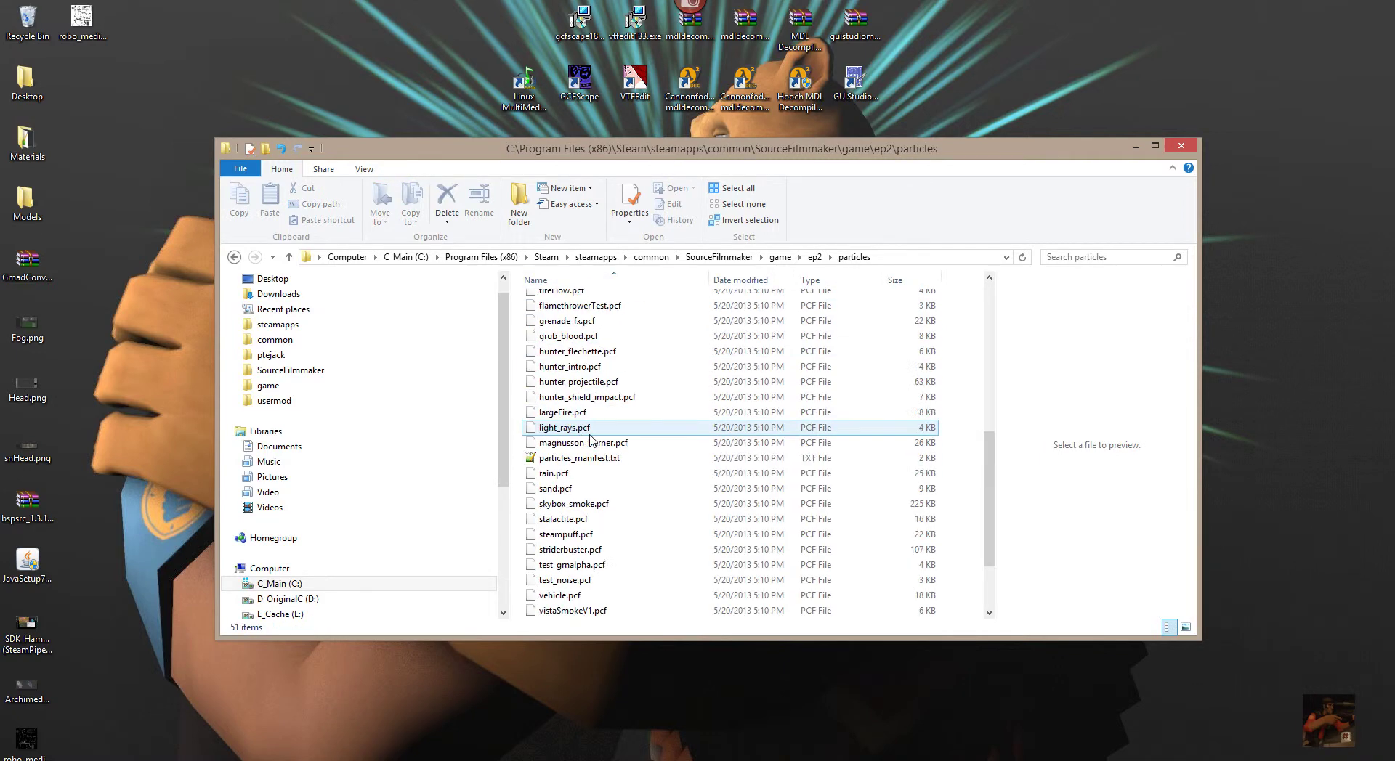
{"action": "scroll", "coordinate": [590, 439], "scroll_direction": "up", "scroll_amount": 10}
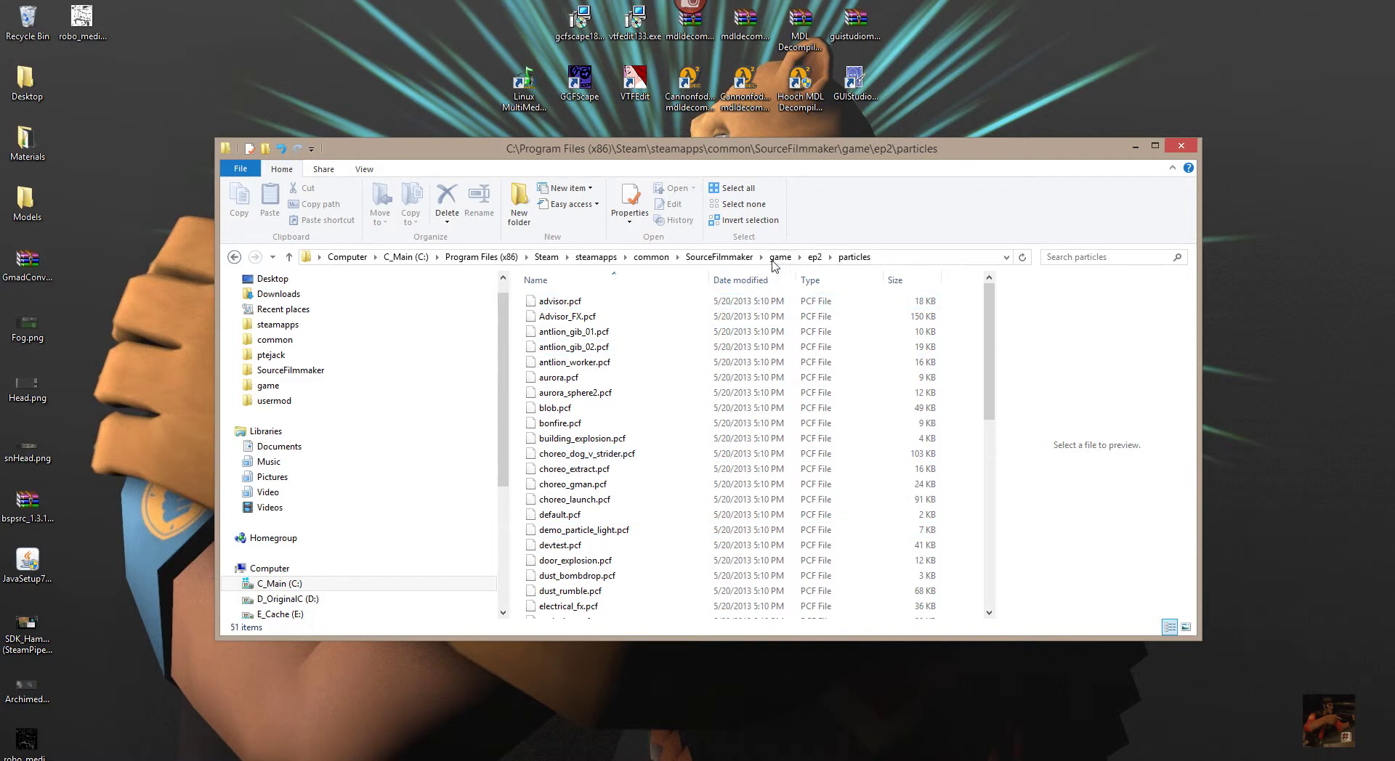
Step: Go from the ep2 folder into sound\vo\outland_01\intro to show the extracted voice files
{"action": "left_click", "coordinate": [814, 262]}
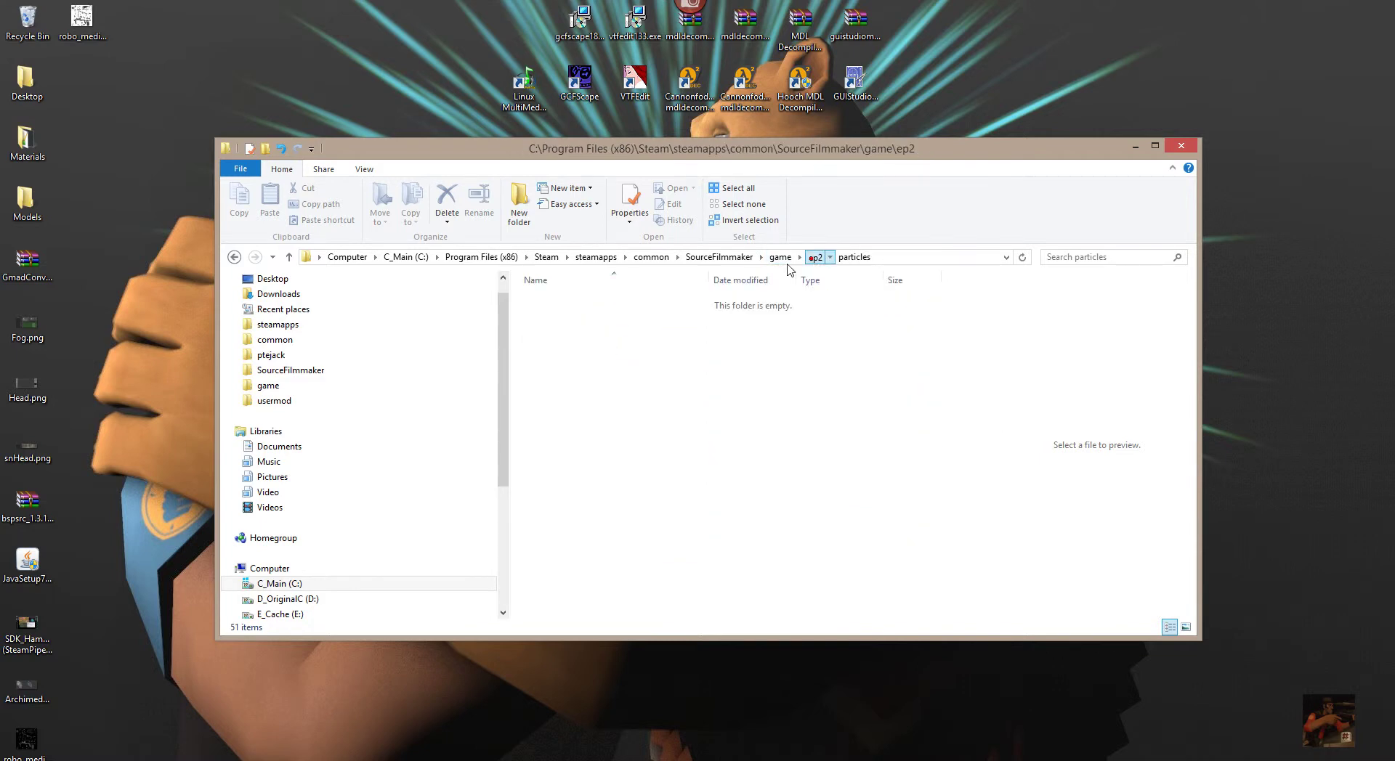
{"action": "double_click", "coordinate": [553, 363]}
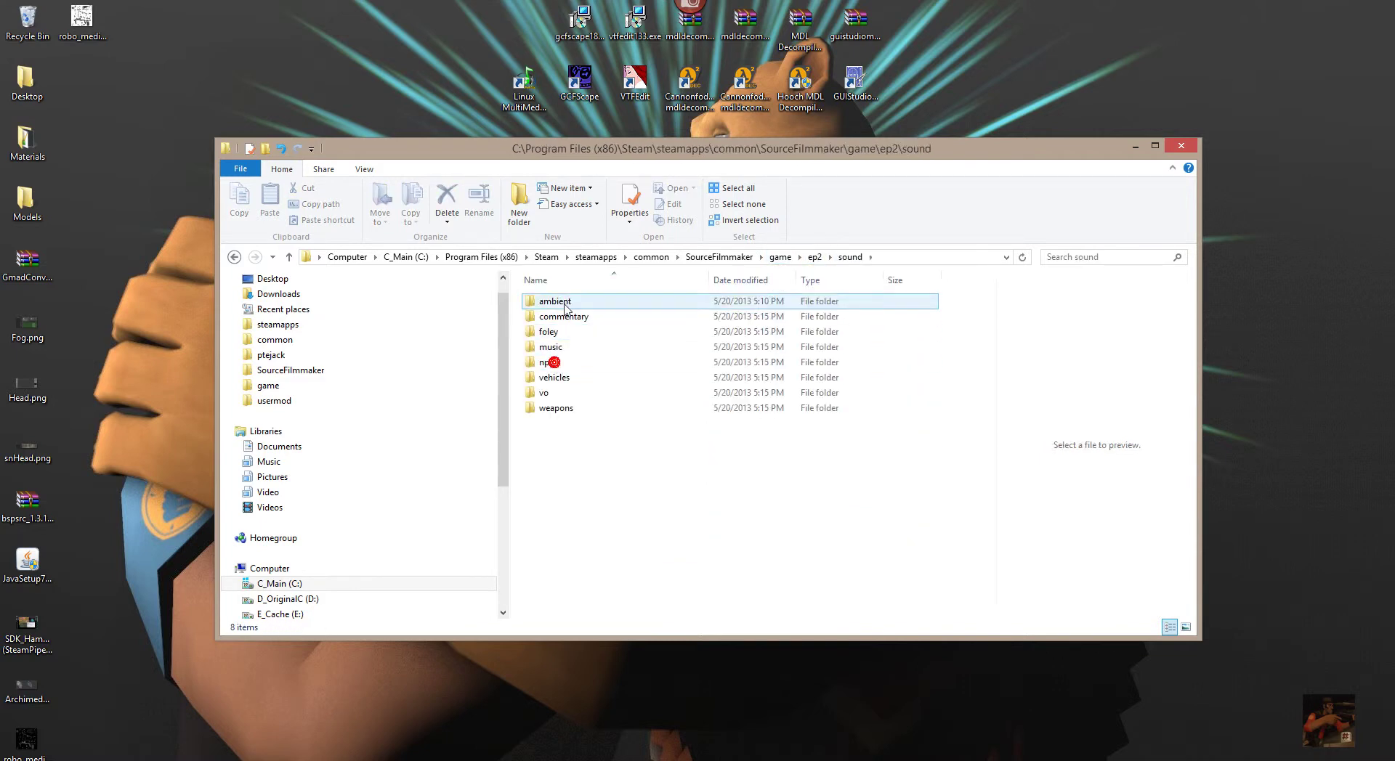
{"action": "double_click", "coordinate": [549, 396]}
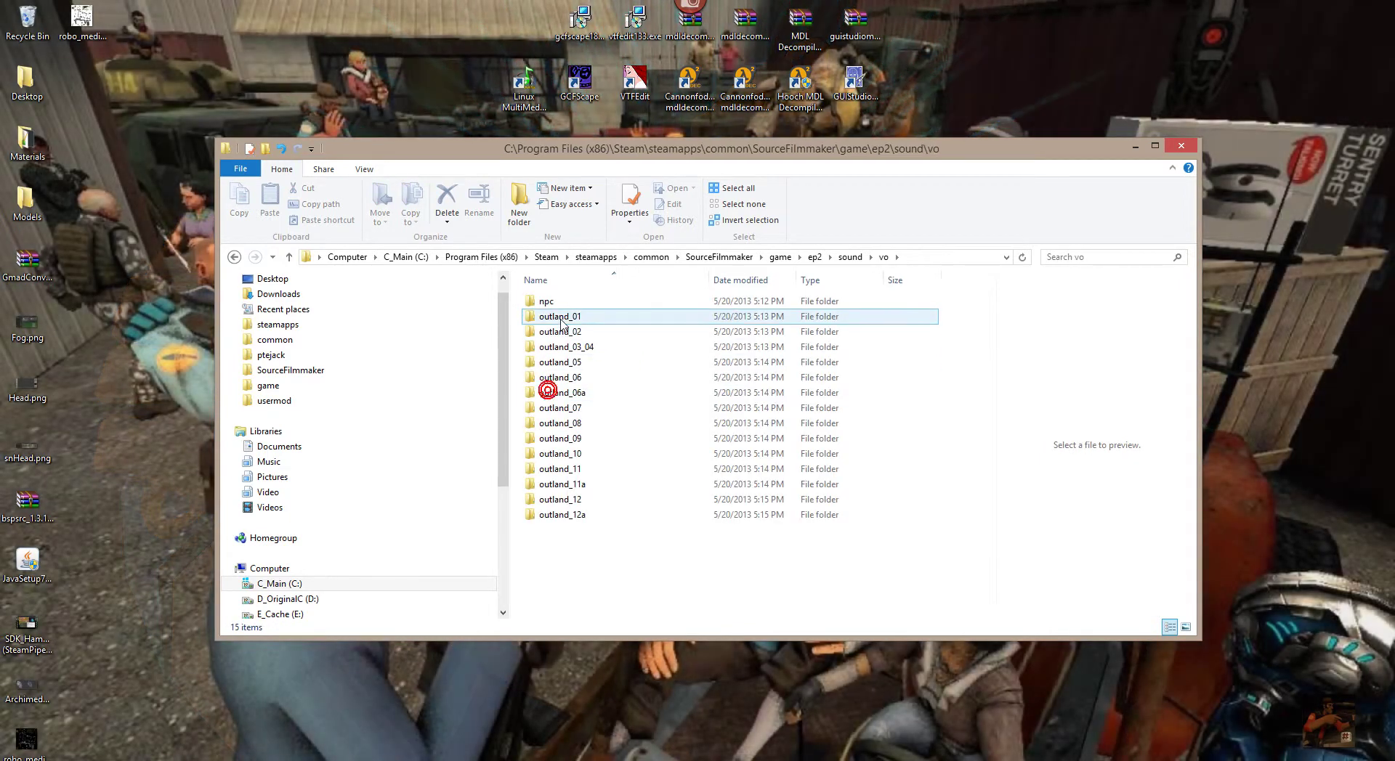
{"action": "left_click", "coordinate": [561, 321]}
{"action": "double_click", "coordinate": [561, 322]}
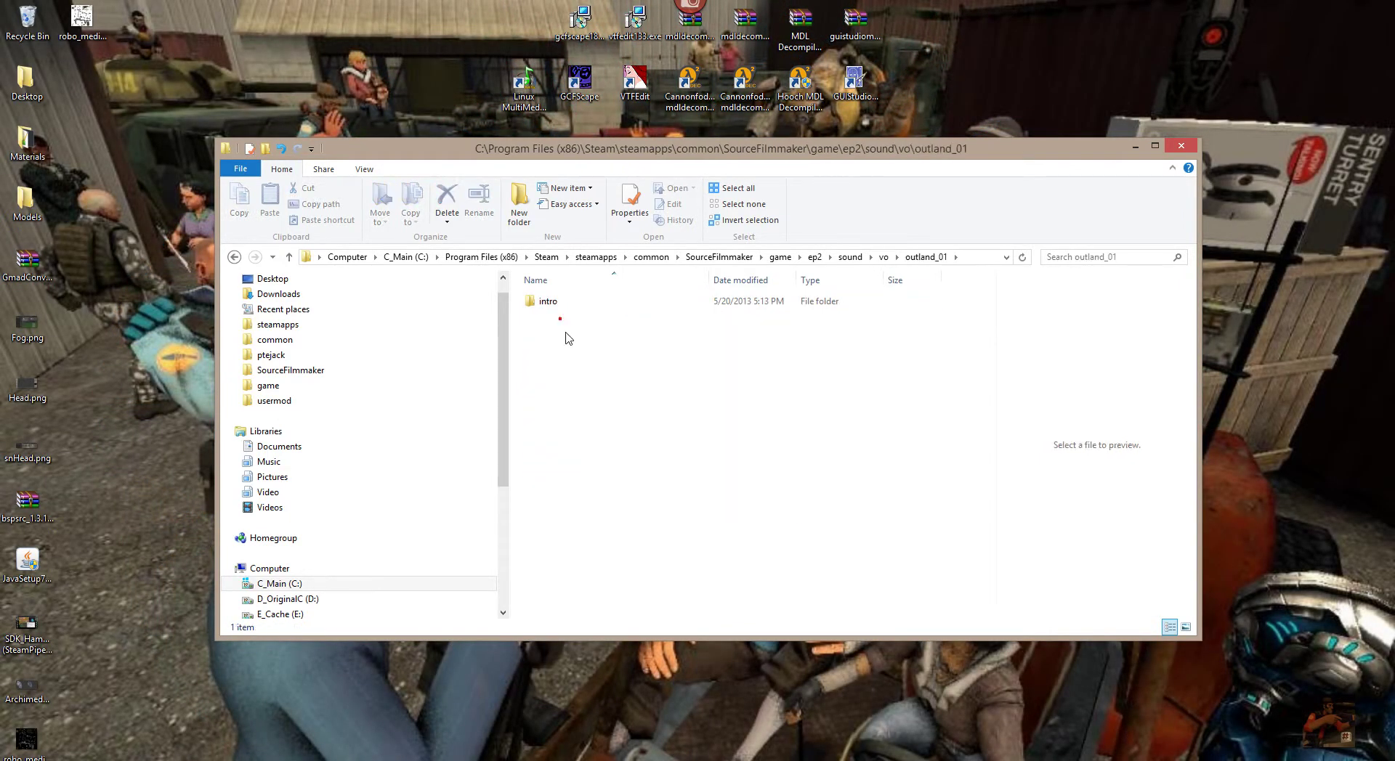
{"action": "double_click", "coordinate": [560, 305]}
Step: Play the voice files al_rbed_callinggordon04 and al_rbed_didntseeyou02, closing the media player after each one
{"action": "left_click", "coordinate": [564, 332]}
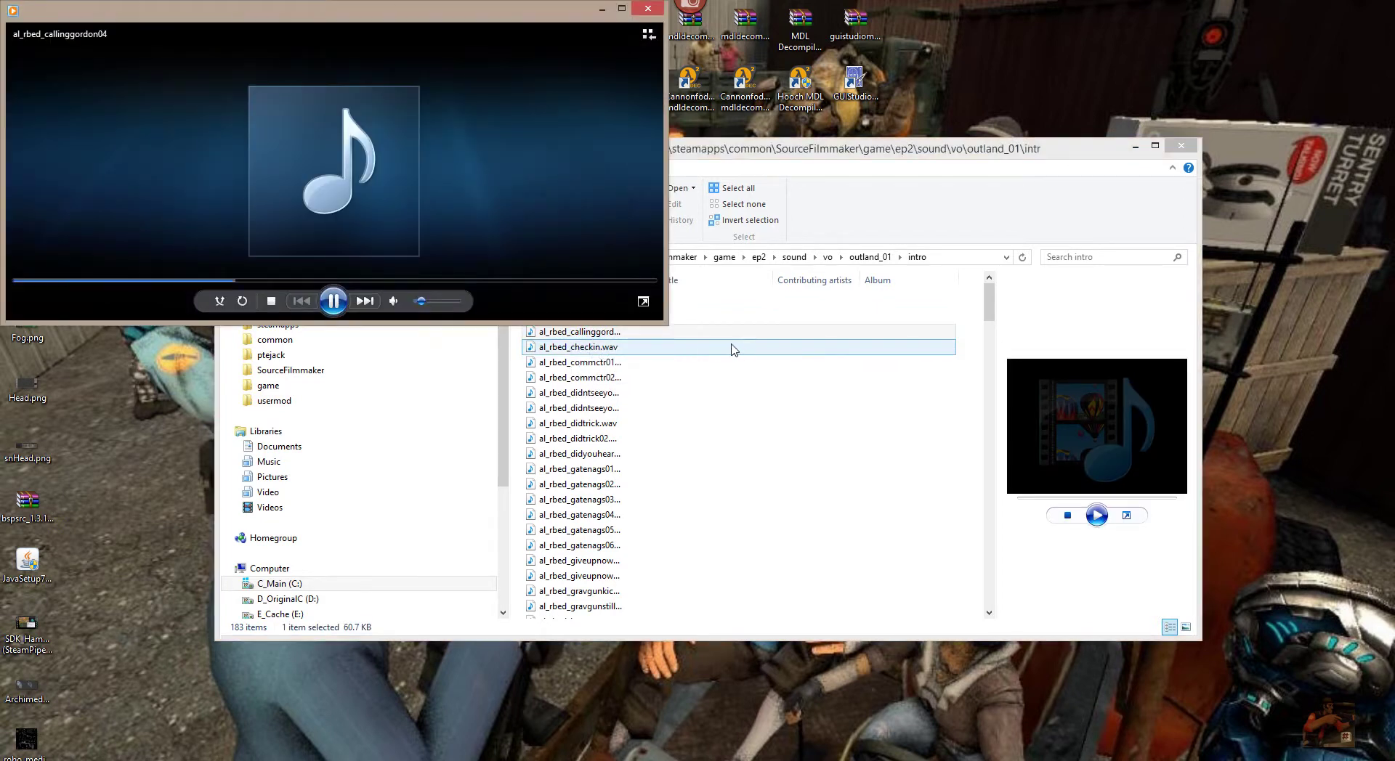
{"action": "left_click", "coordinate": [647, 8]}
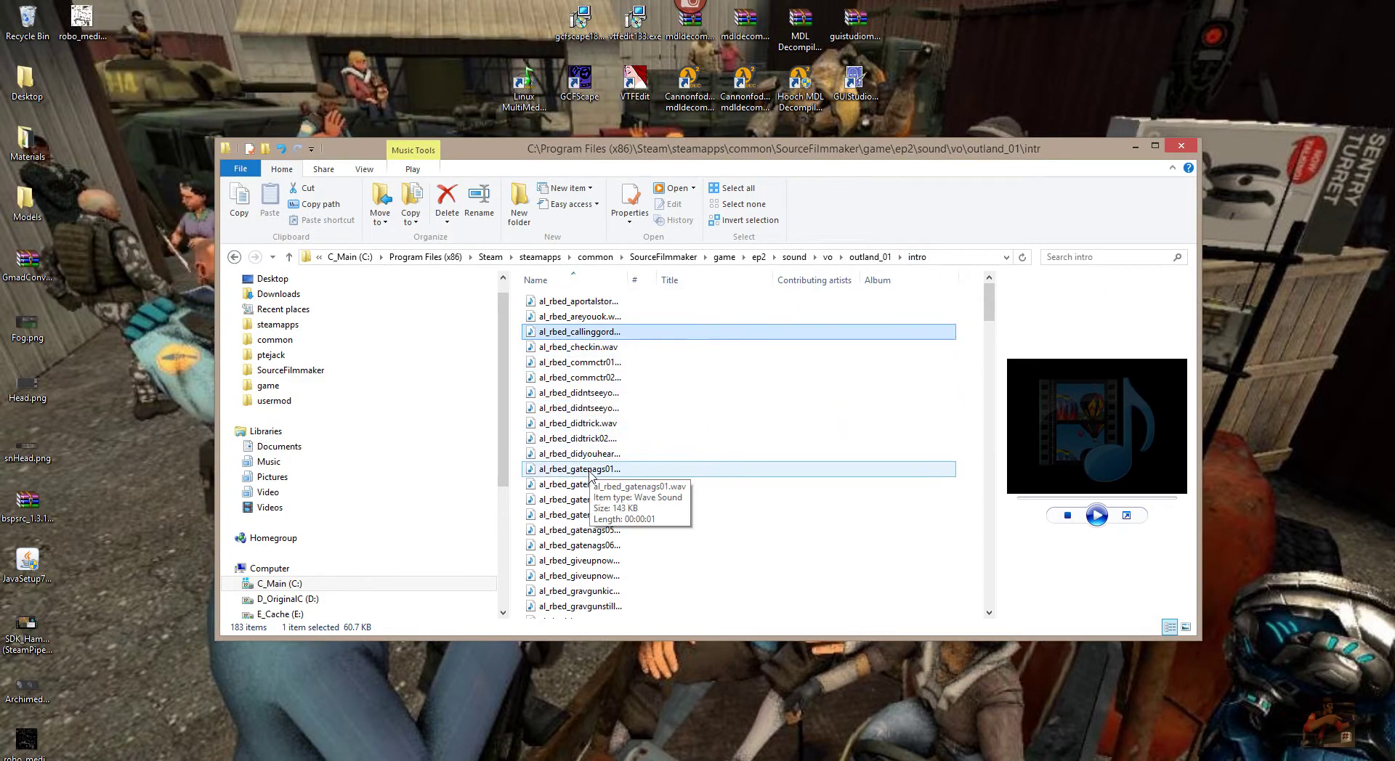
{"action": "double_click", "coordinate": [590, 408]}
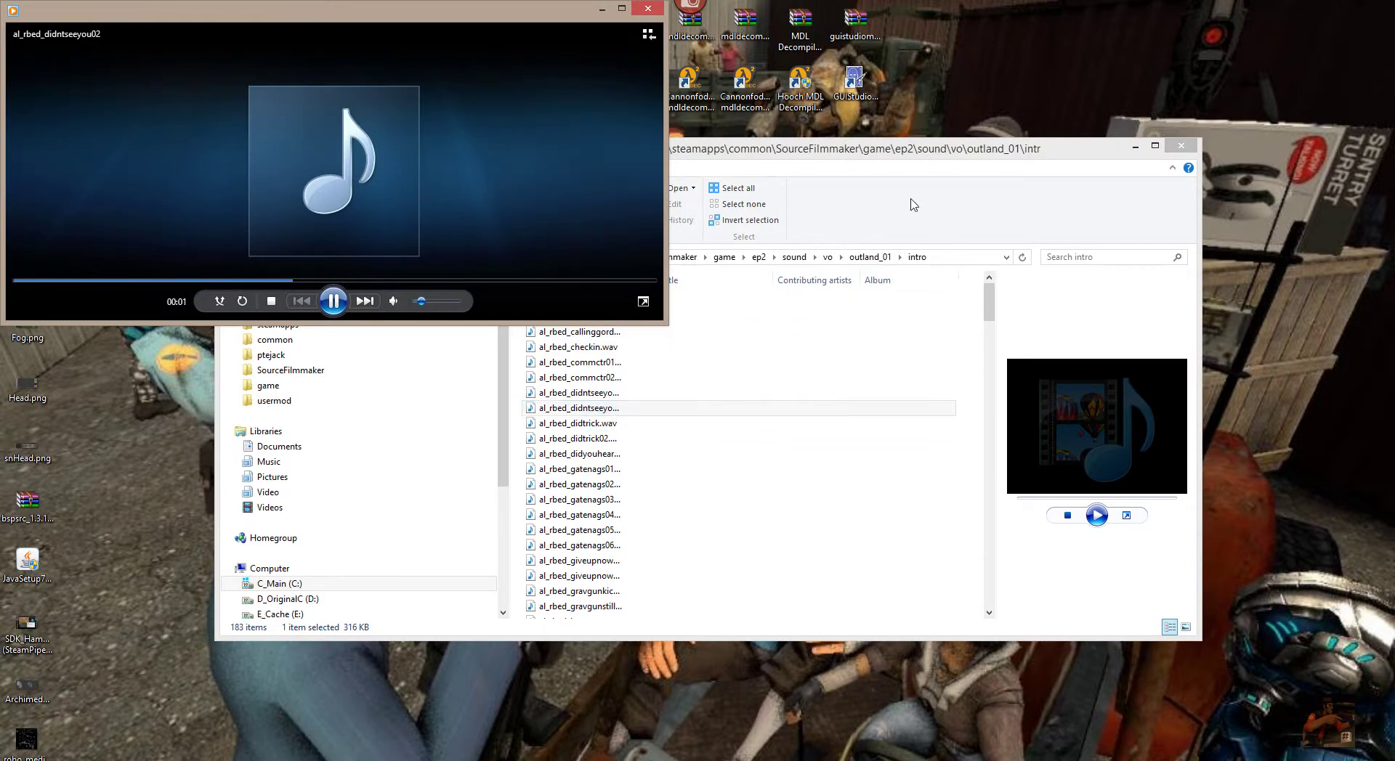
{"action": "left_click", "coordinate": [650, 10]}
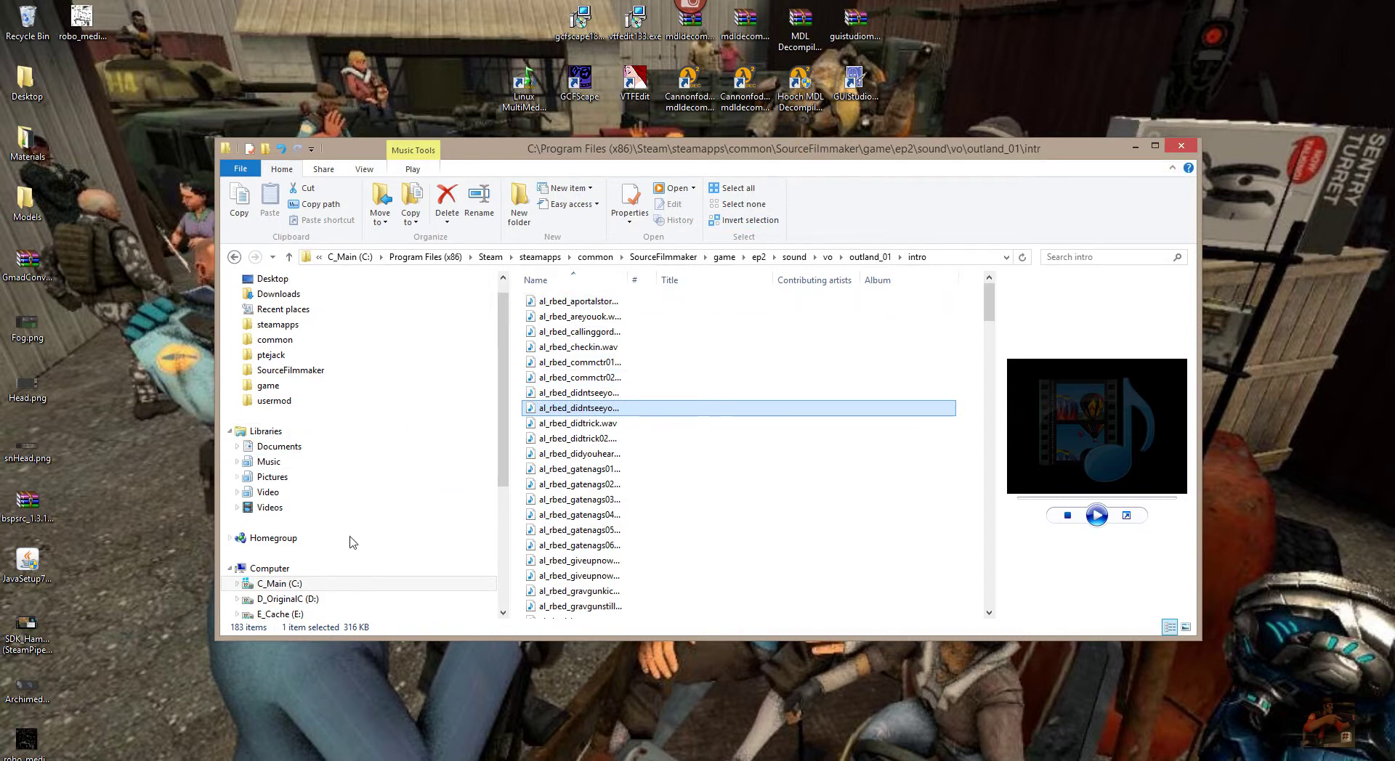
Step: Open gameinfo.txt from the usermod folder in Notepad++ and bring its SearchPaths list of Game entries into view
{"action": "left_click", "coordinate": [283, 402]}
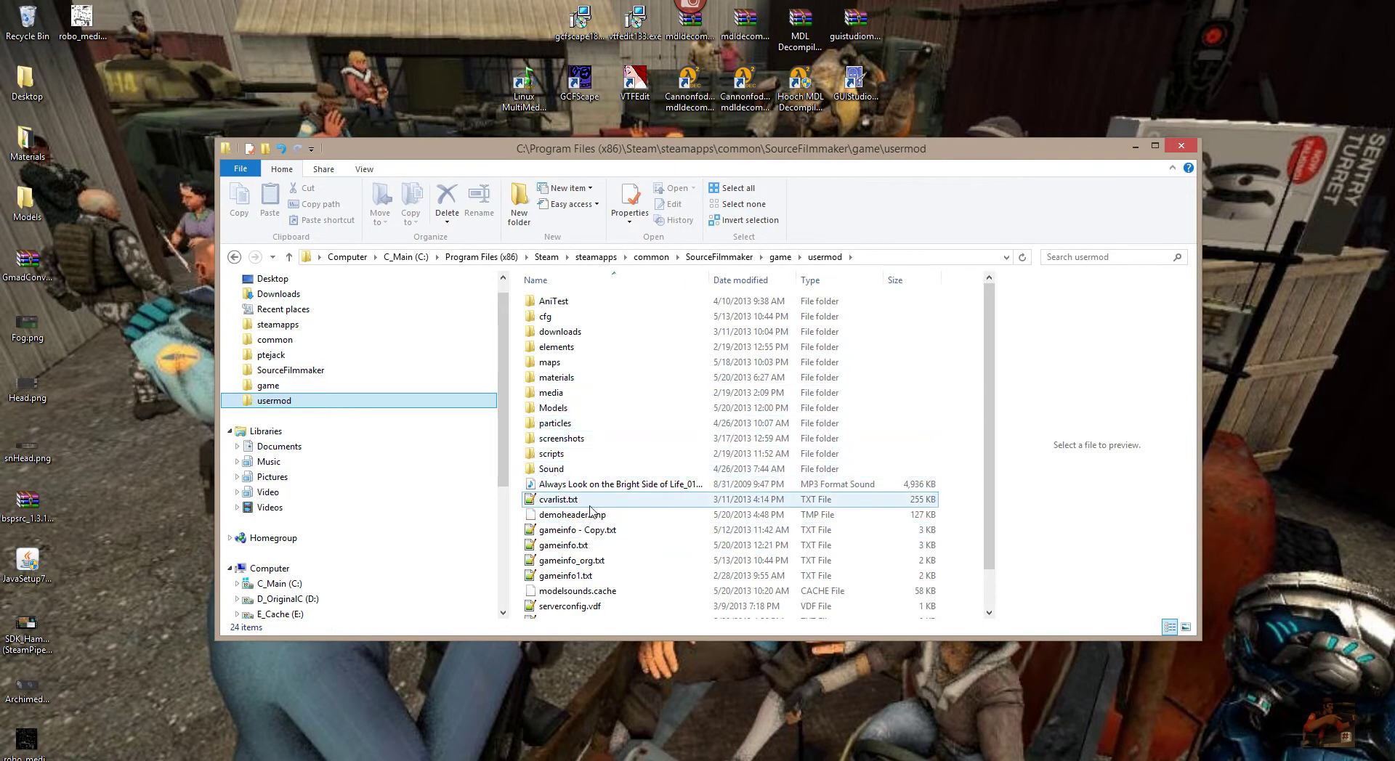
{"action": "double_click", "coordinate": [569, 547]}
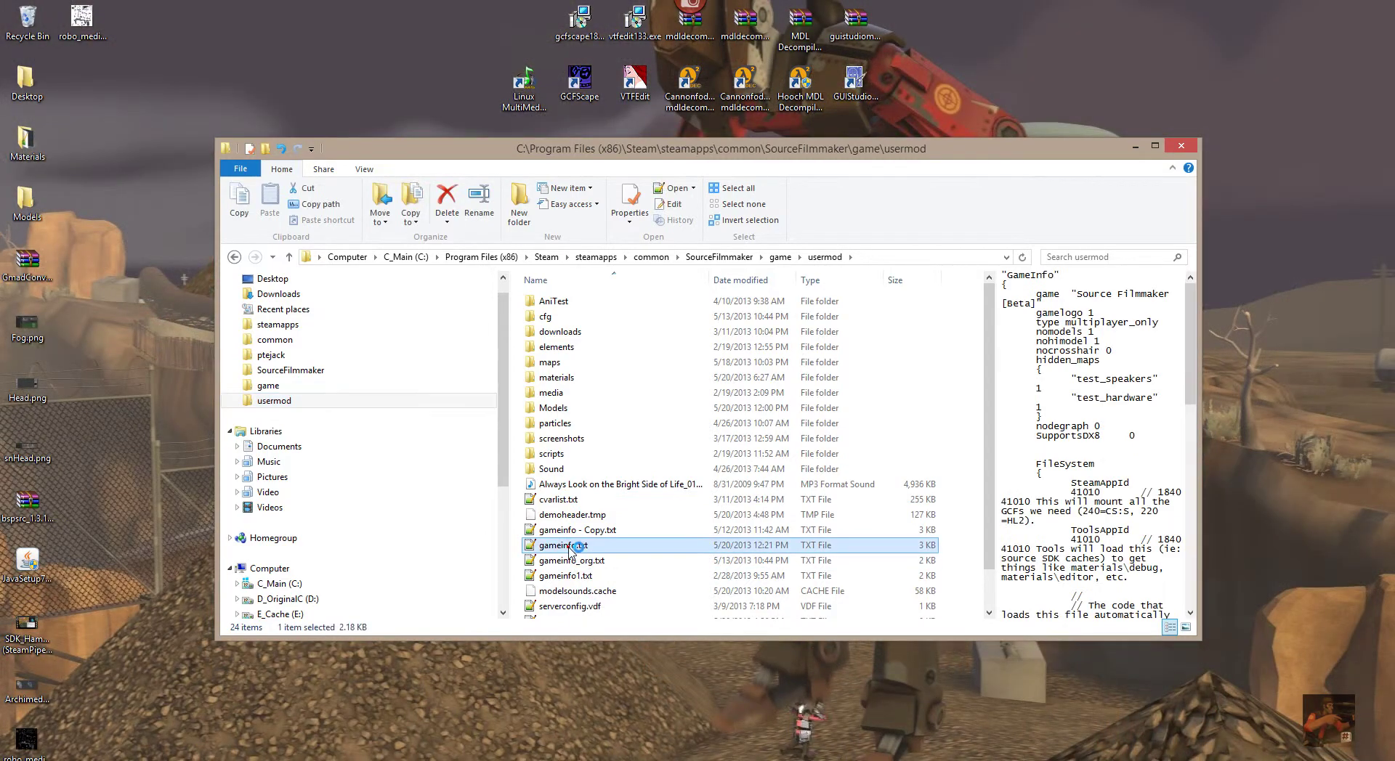
{"action": "scroll", "coordinate": [321, 356], "scroll_direction": "down", "scroll_amount": 11}
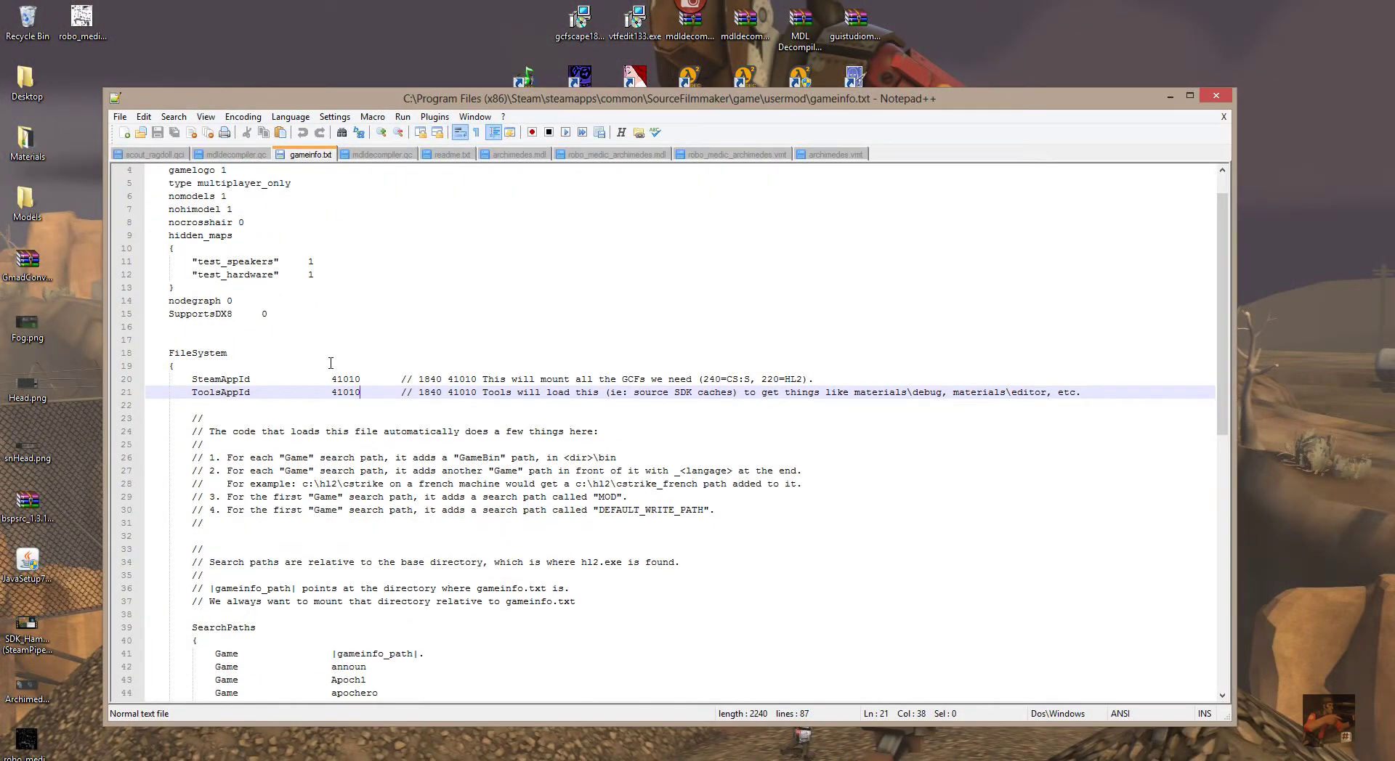
{"action": "scroll", "coordinate": [334, 367], "scroll_direction": "down", "scroll_amount": 3}
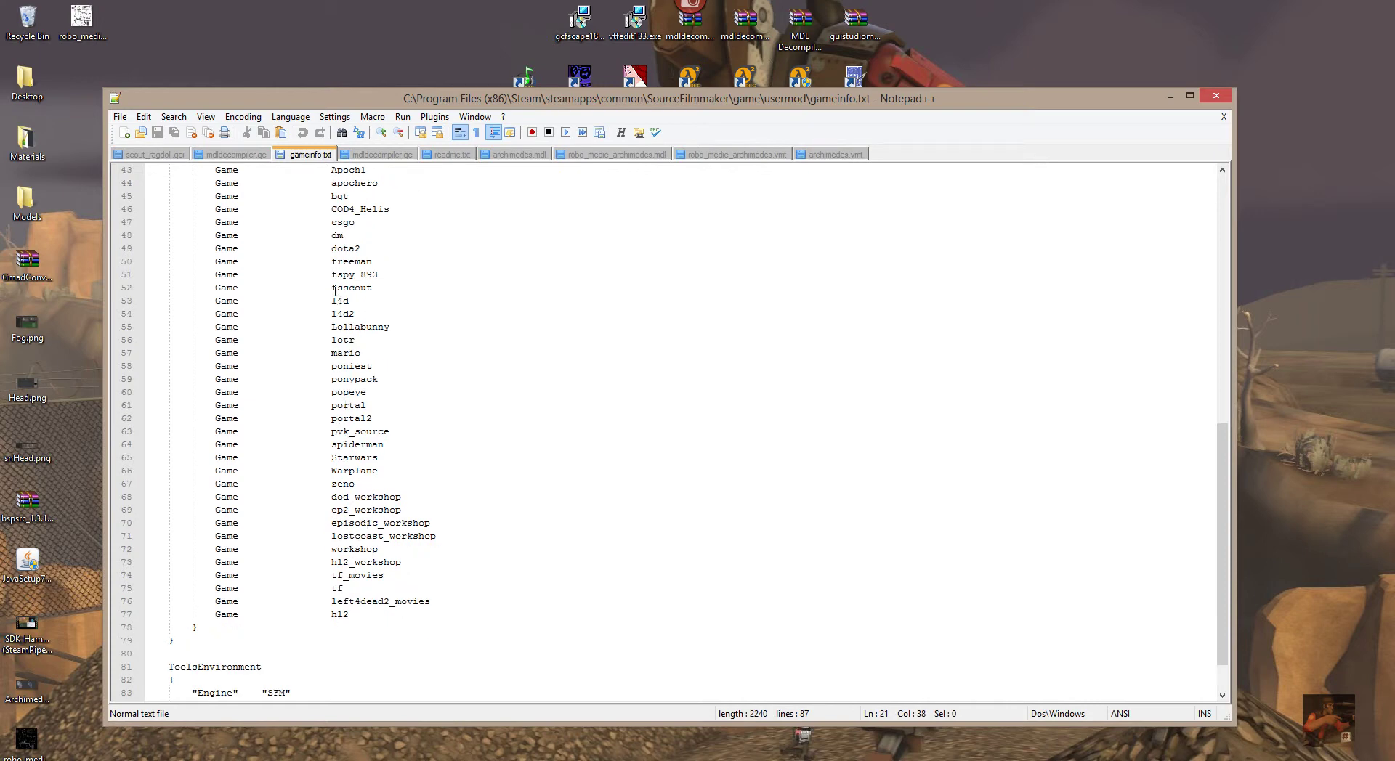
{"action": "scroll", "coordinate": [335, 289], "scroll_direction": "up", "scroll_amount": 1}
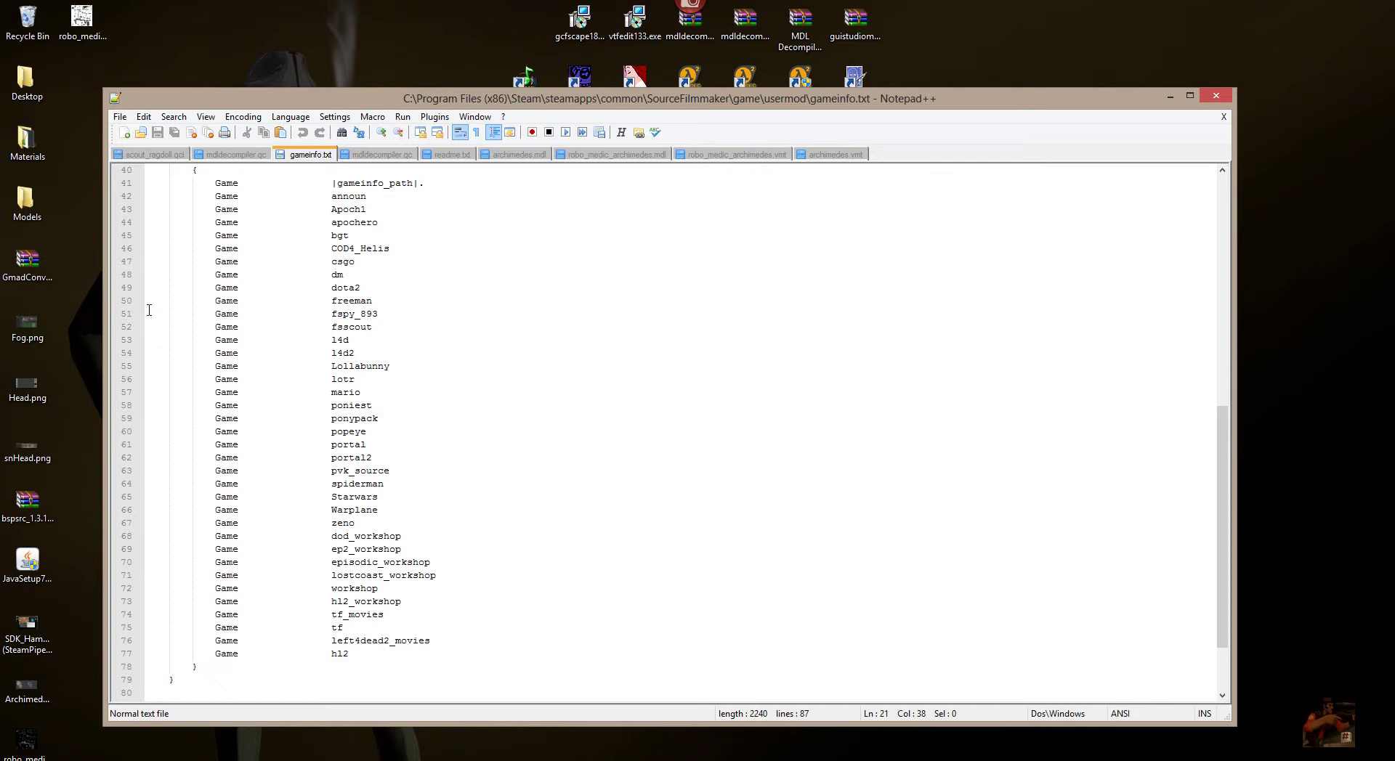
Step: Duplicate the "Game fspy_893" line directly beneath freeman in the SearchPaths list
{"action": "left_click_drag", "start_coordinate": [149, 311], "coordinate": [385, 311]}
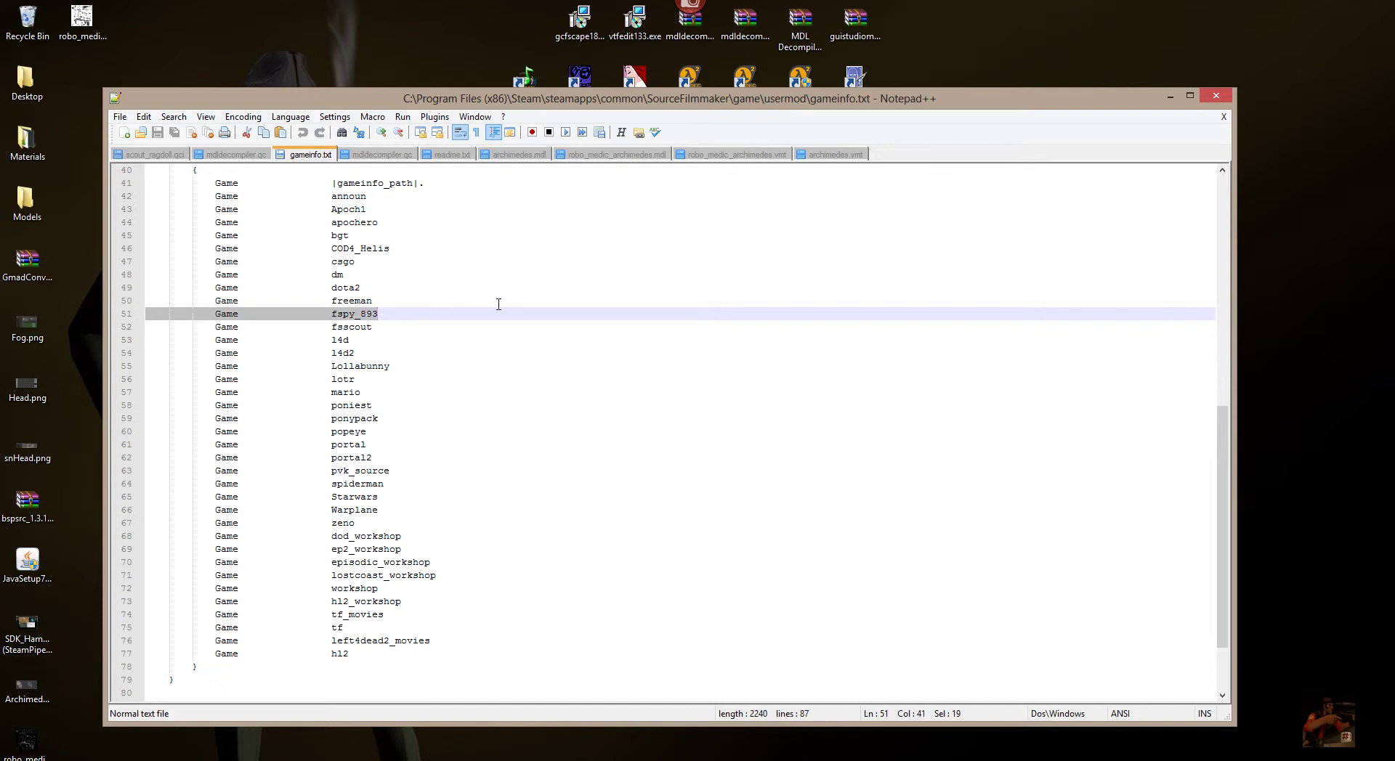
{"action": "key", "text": "shift+Right"}
{"action": "key", "text": "ctrl+c"}
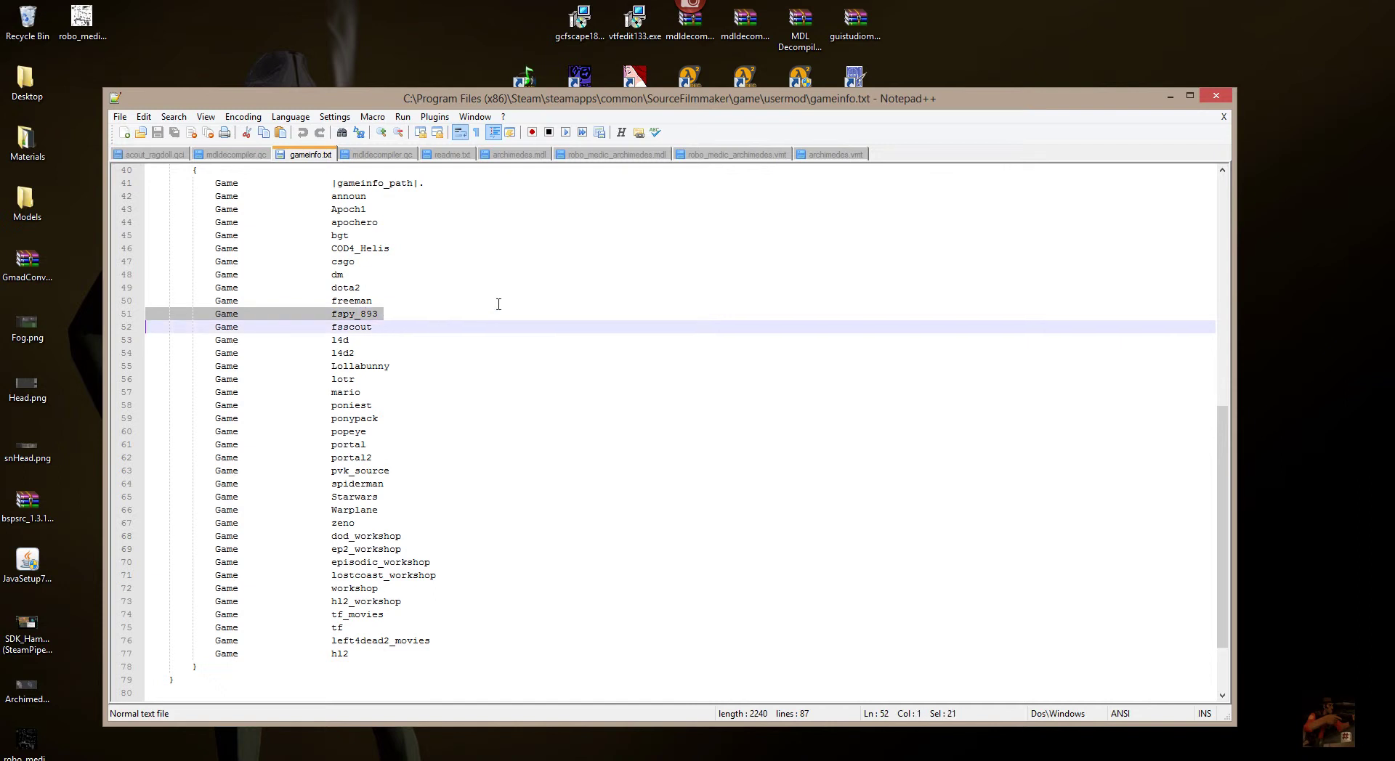
{"action": "key", "text": "Left"}
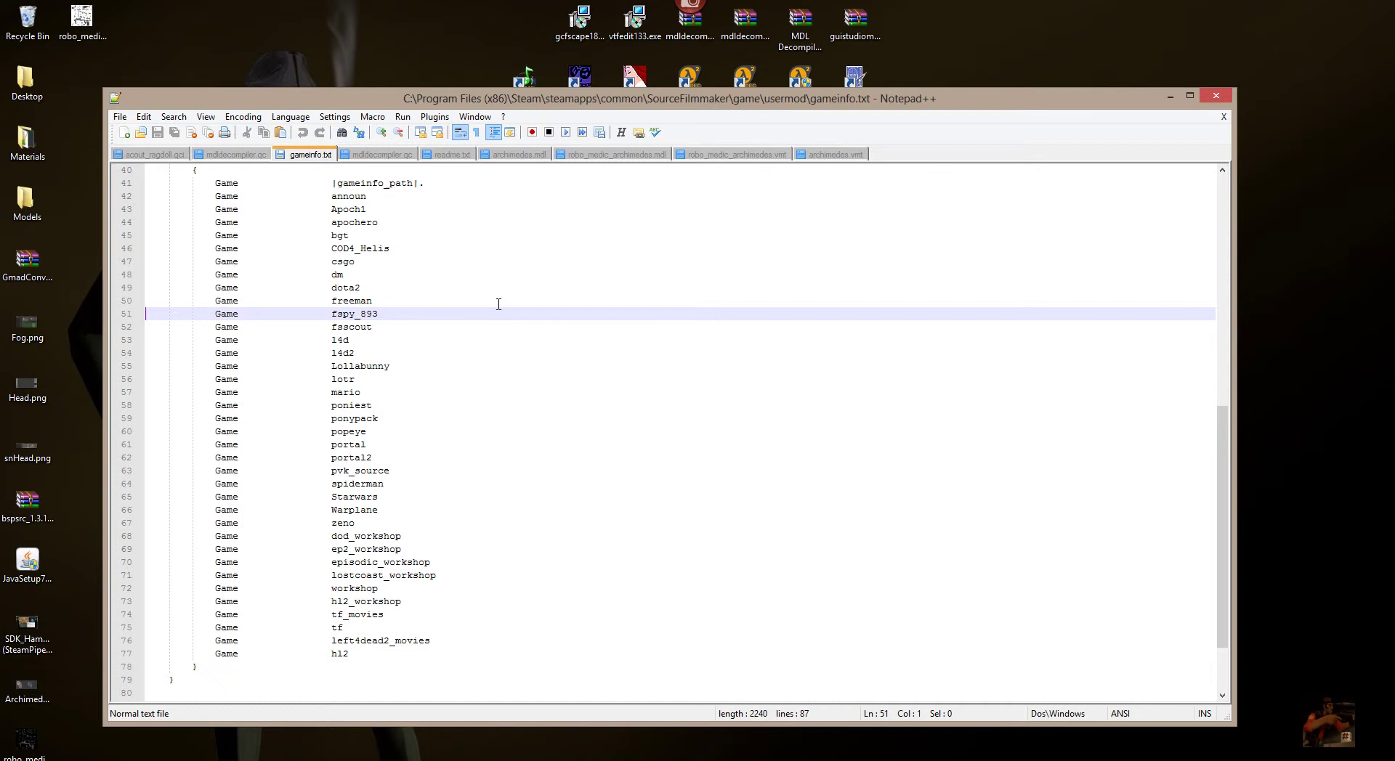
{"action": "key", "text": "ctrl+v"}
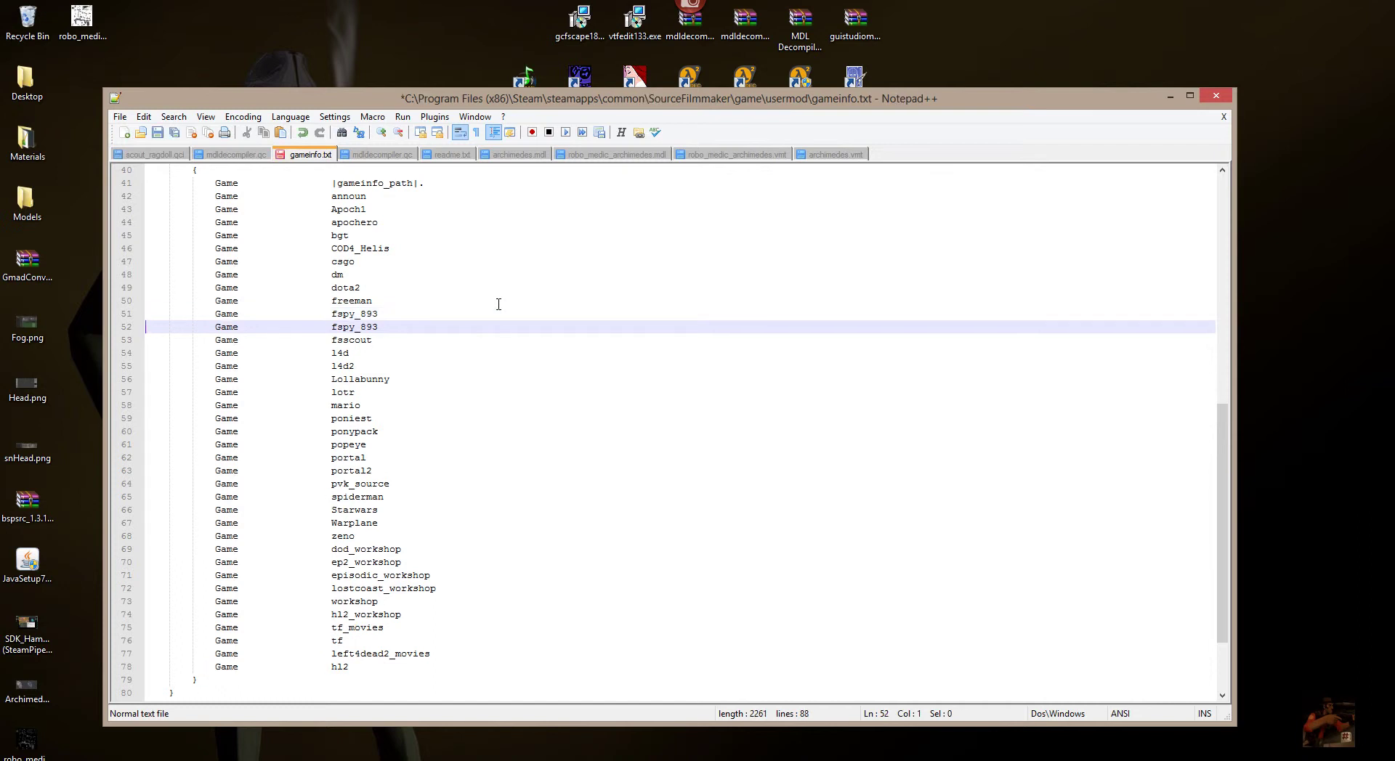
Step: Replace fspy_893 with ep2 in the Game entry directly beneath freeman
{"action": "key", "text": "Right"}
{"action": "key", "text": "Right"}
{"action": "key", "text": "Right"}
{"action": "key", "text": "Right"}
{"action": "key", "text": "Right"}
{"action": "key", "text": "Right"}
{"action": "key", "text": "Right"}
{"action": "key", "text": "Right"}
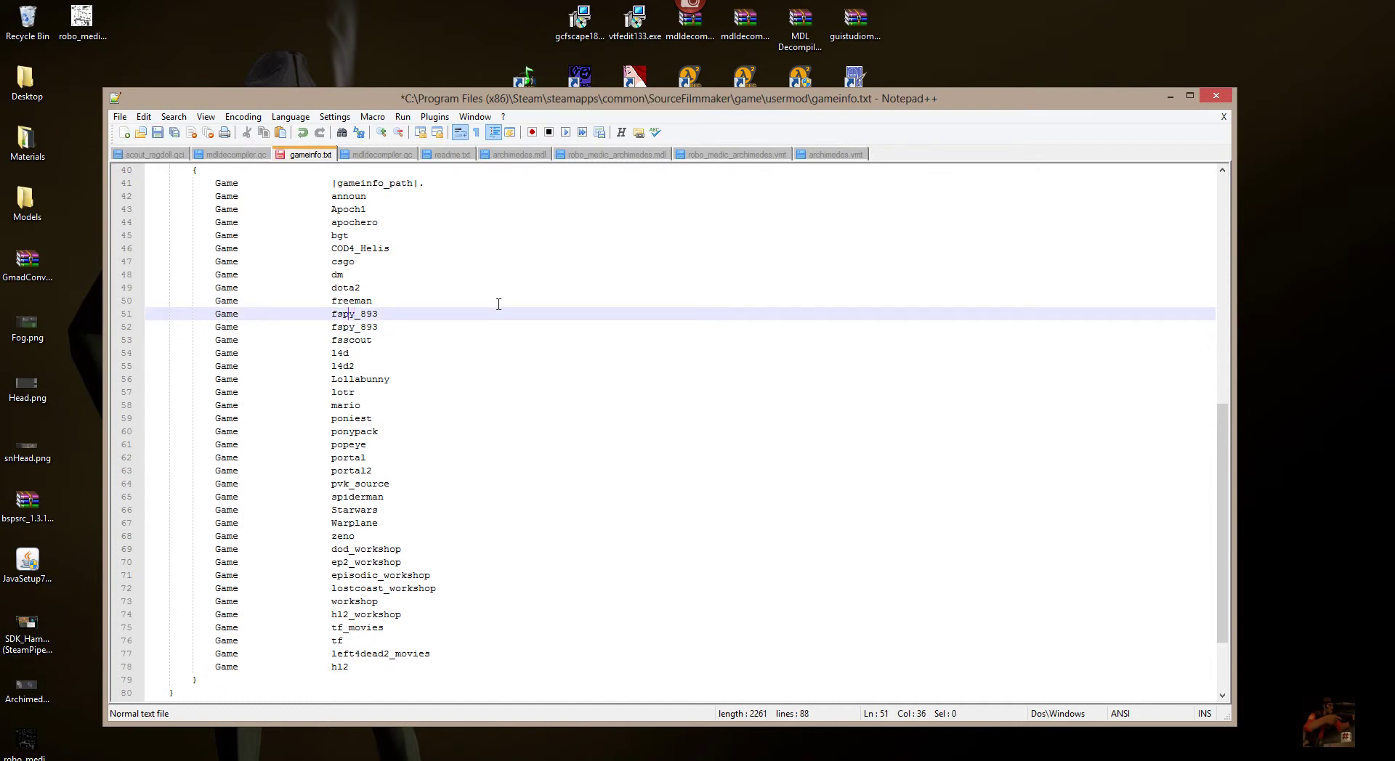
{"action": "key", "text": "shift+Right"}
{"action": "key", "text": "shift+Right"}
{"action": "key", "text": "shift+Right"}
{"action": "key", "text": "shift+Right"}
{"action": "key", "text": "shift+Right"}
{"action": "key", "text": "shift+Right"}
{"action": "key", "text": "shift+Right"}
{"action": "key", "text": "shift+Right"}
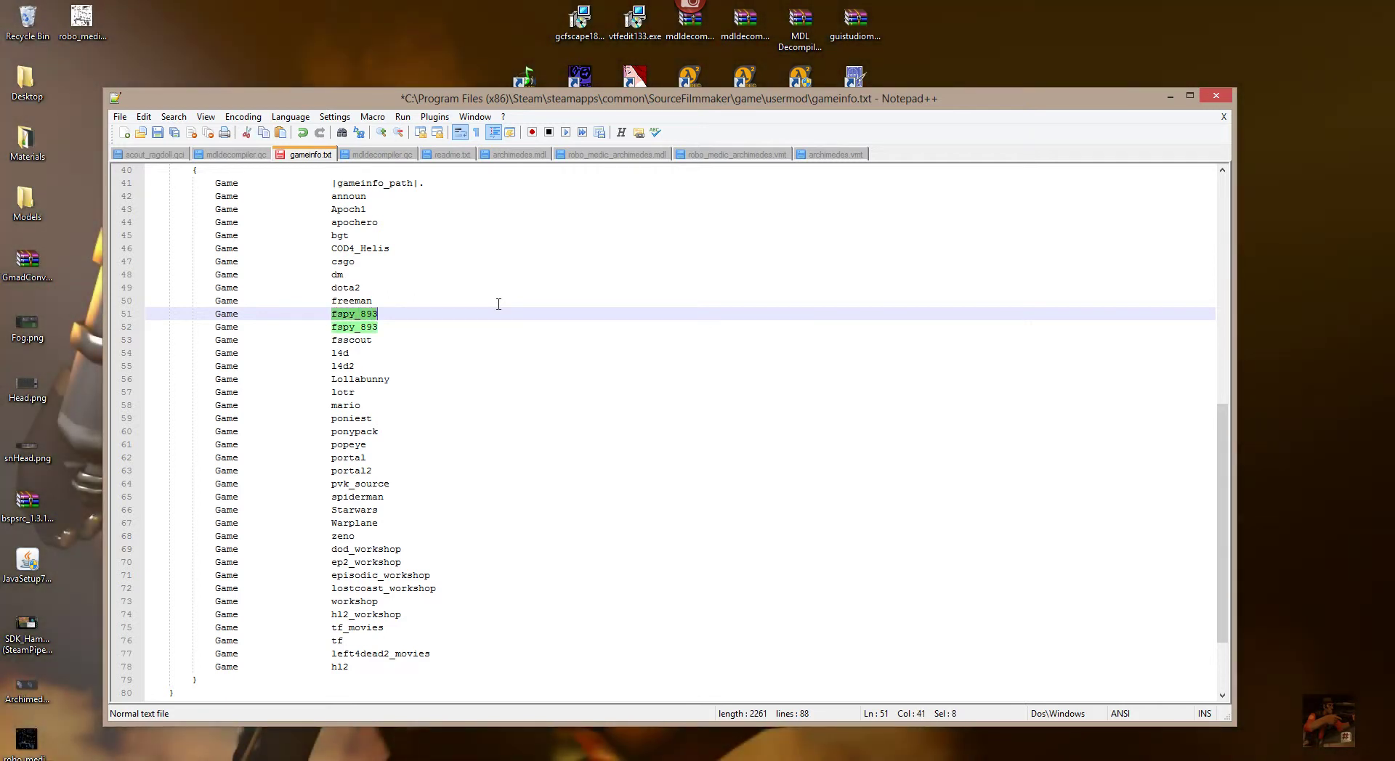
{"action": "type", "text": "ep2"}
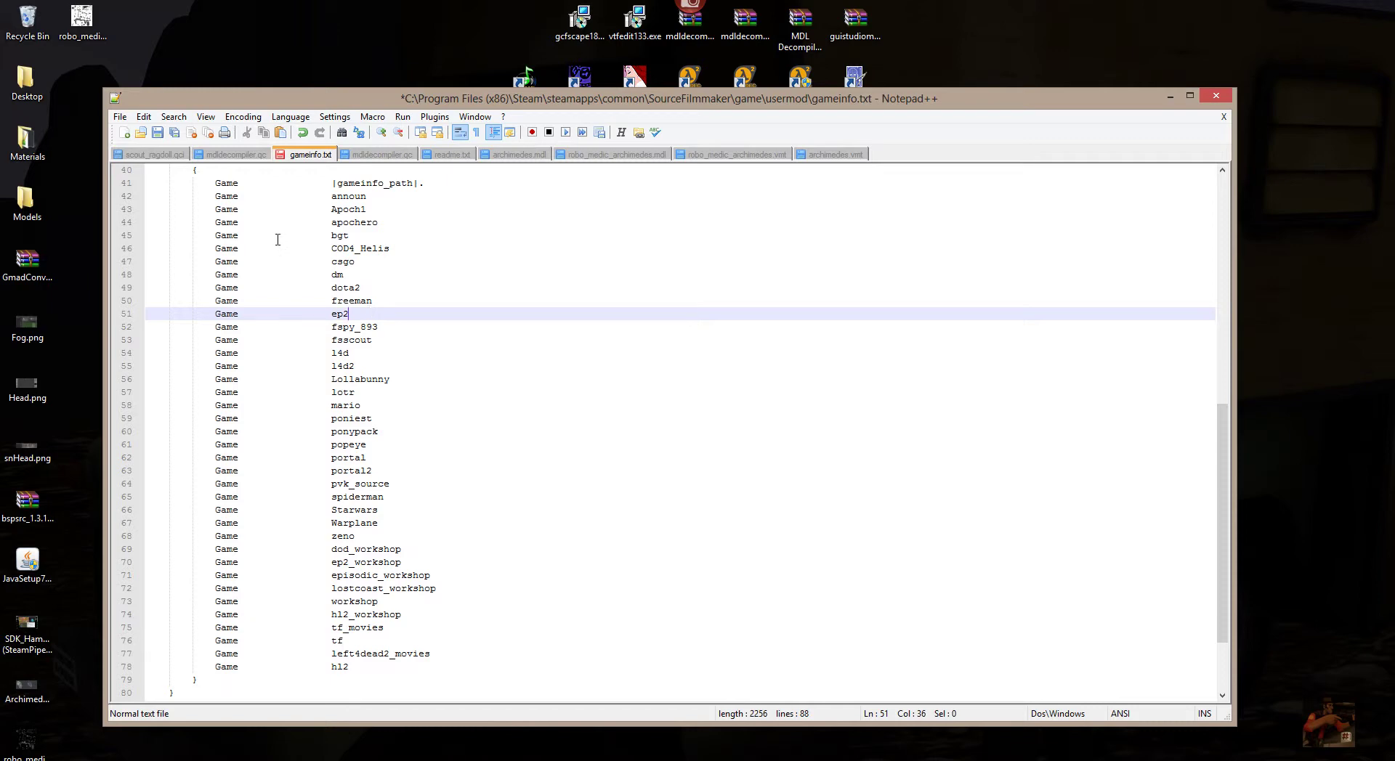
Step: Save gameinfo.txt, then close Notepad++ and the usermod folder window
{"action": "left_click", "coordinate": [120, 116]}
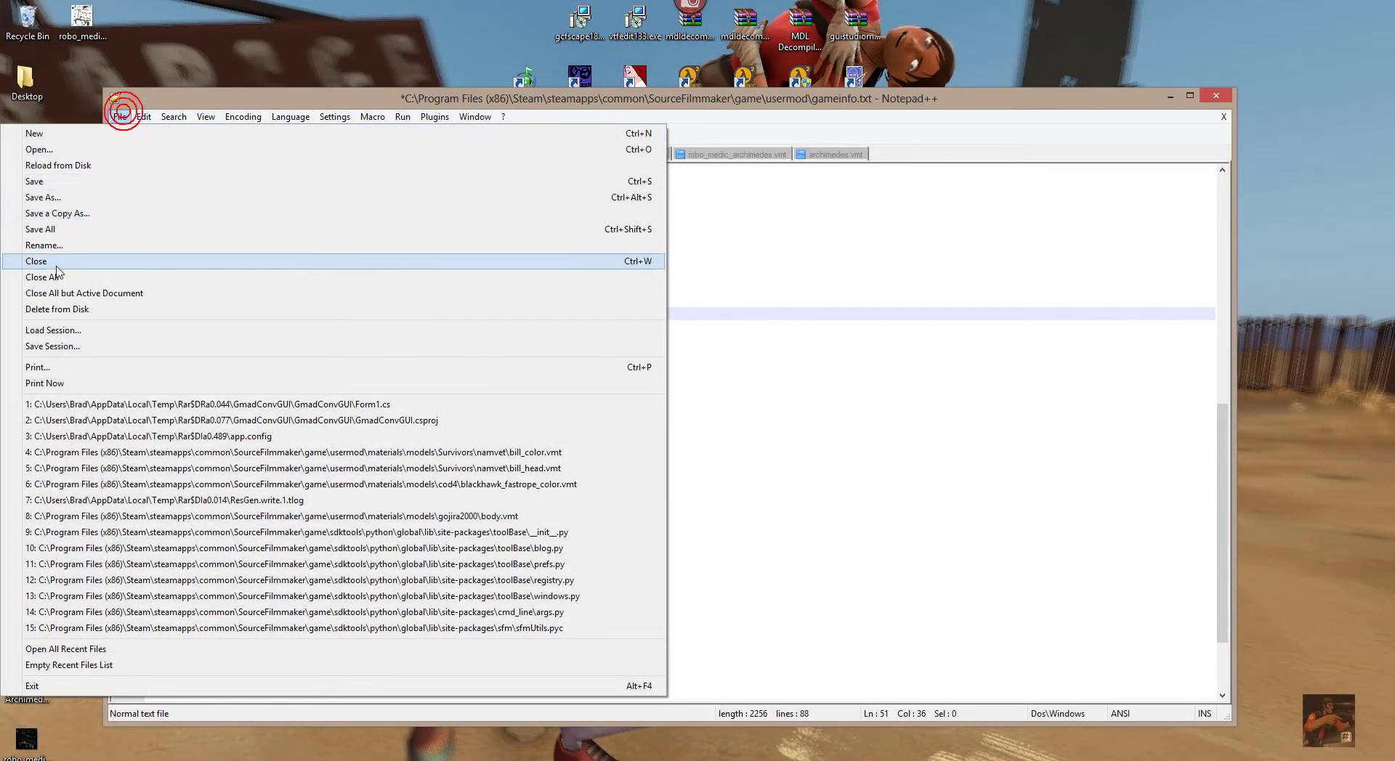
{"action": "left_click", "coordinate": [51, 181]}
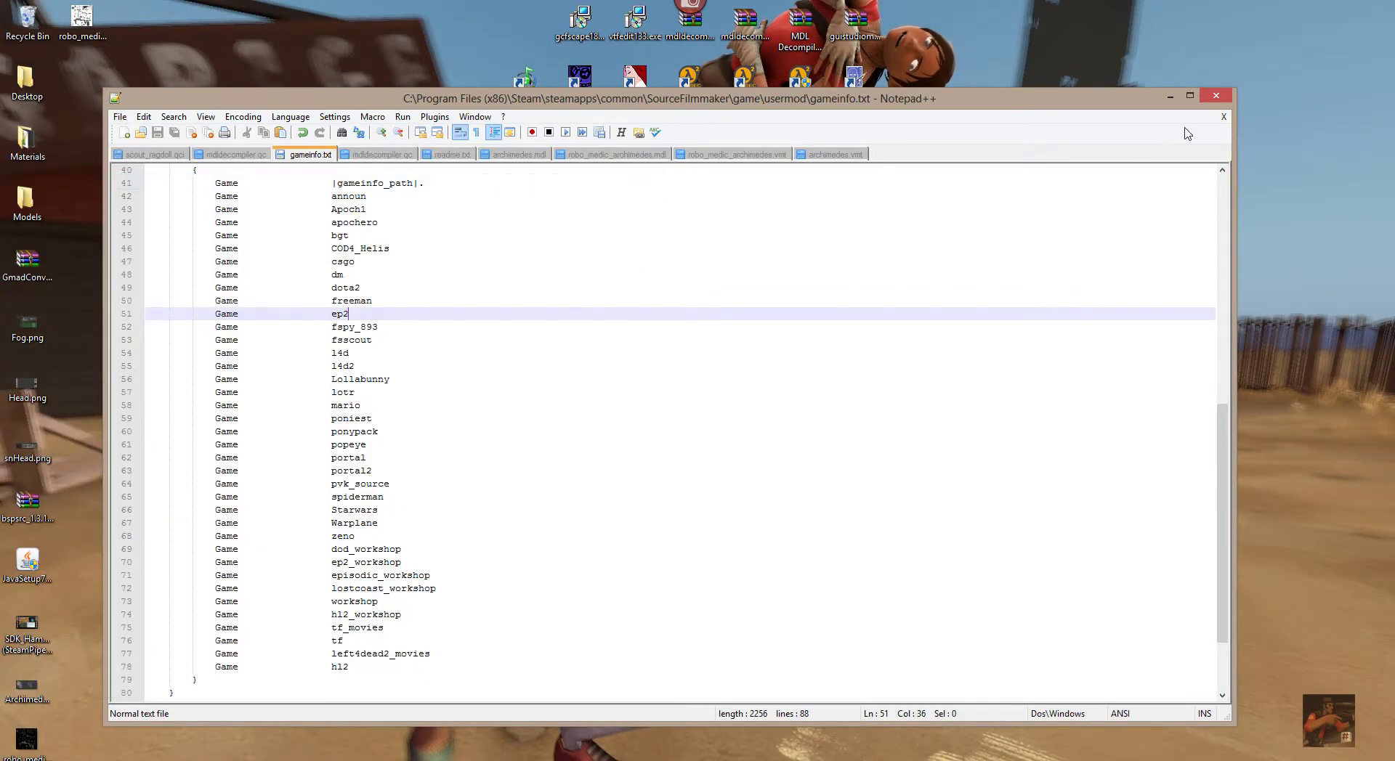
{"action": "left_click", "coordinate": [1217, 97]}
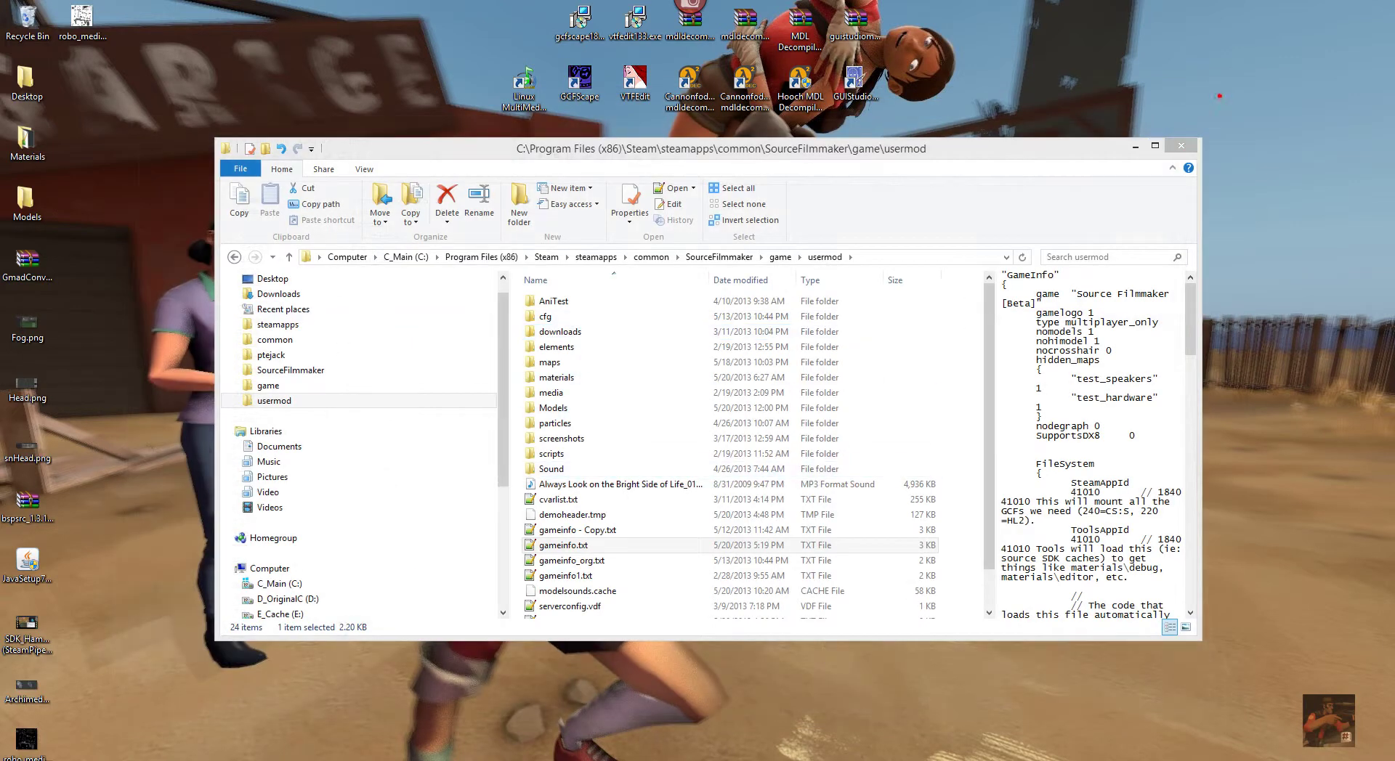
{"action": "left_click", "coordinate": [1181, 145]}
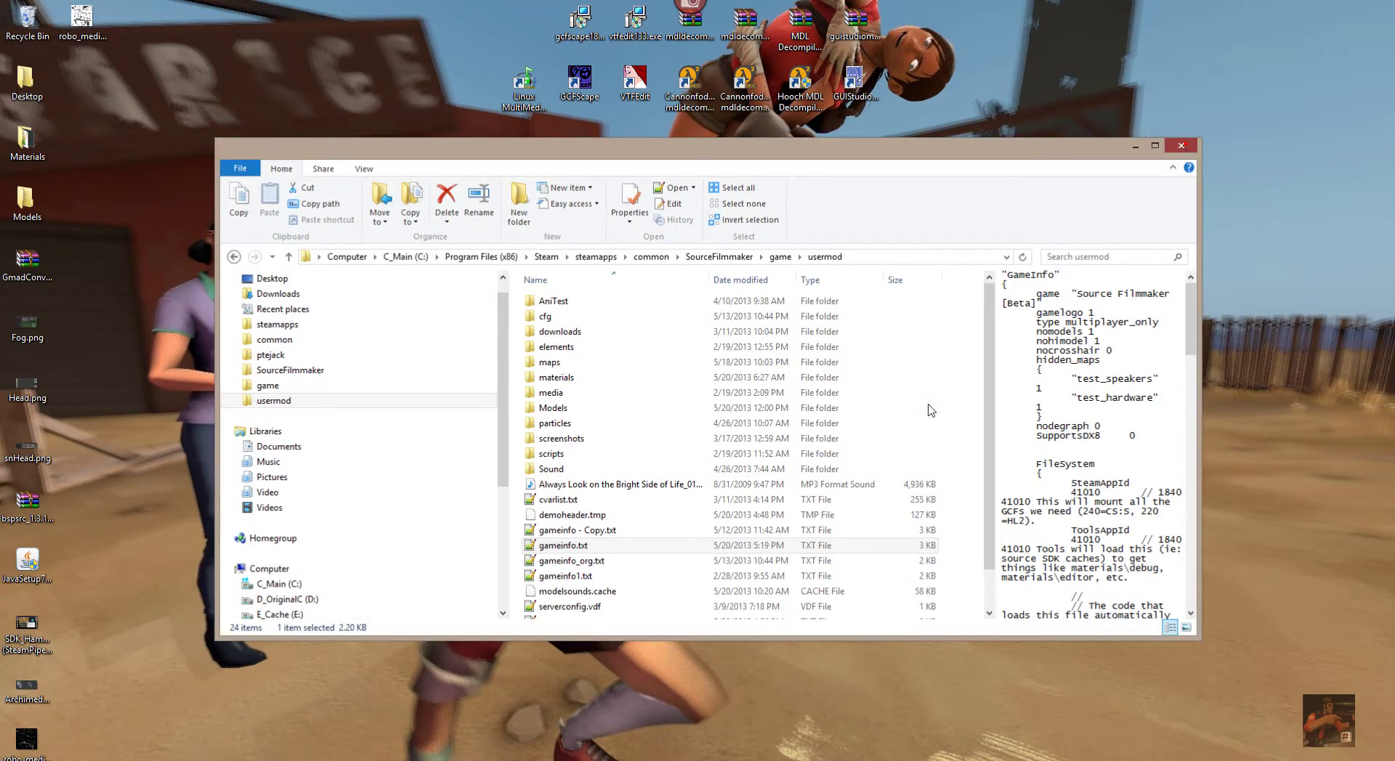
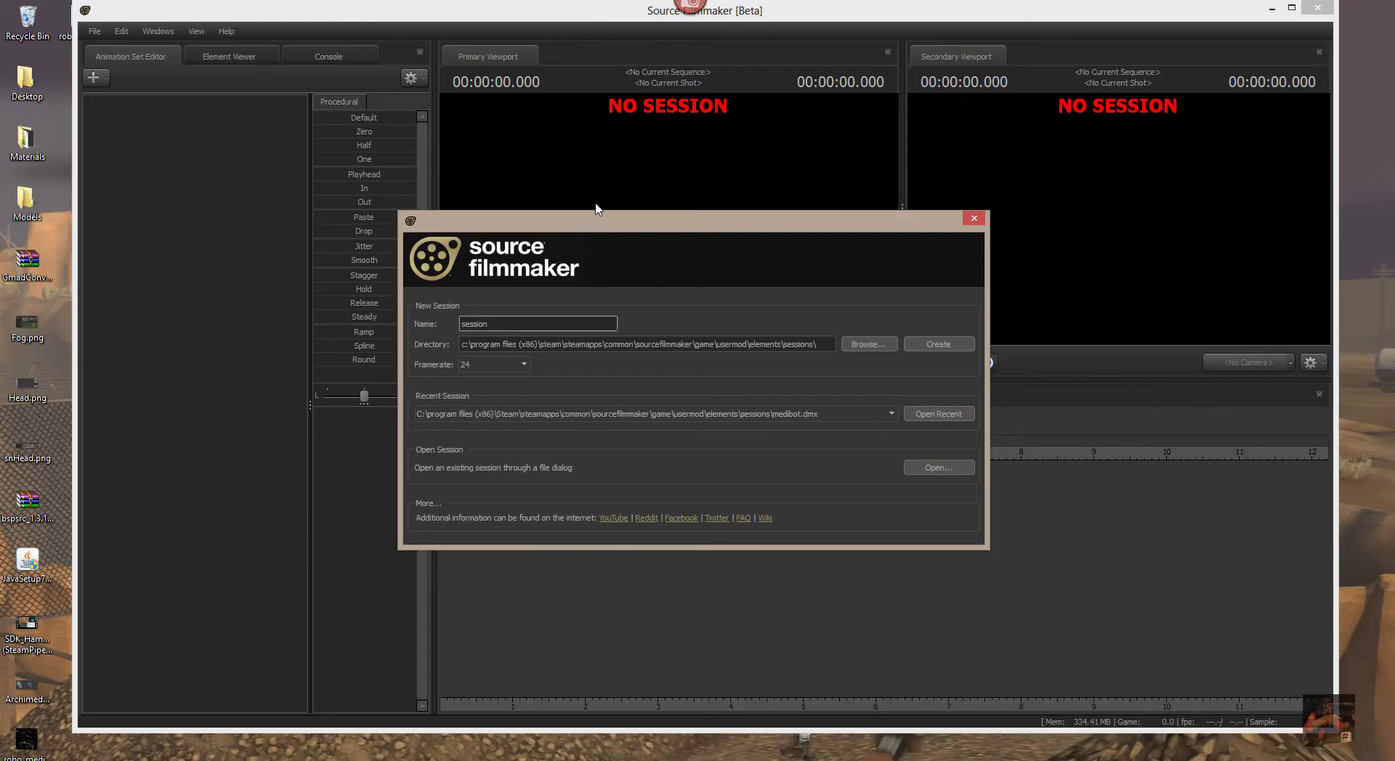
Step: Create a new Source Filmmaker session named session and load the stage.bsp map into it
{"action": "left_click", "coordinate": [947, 343]}
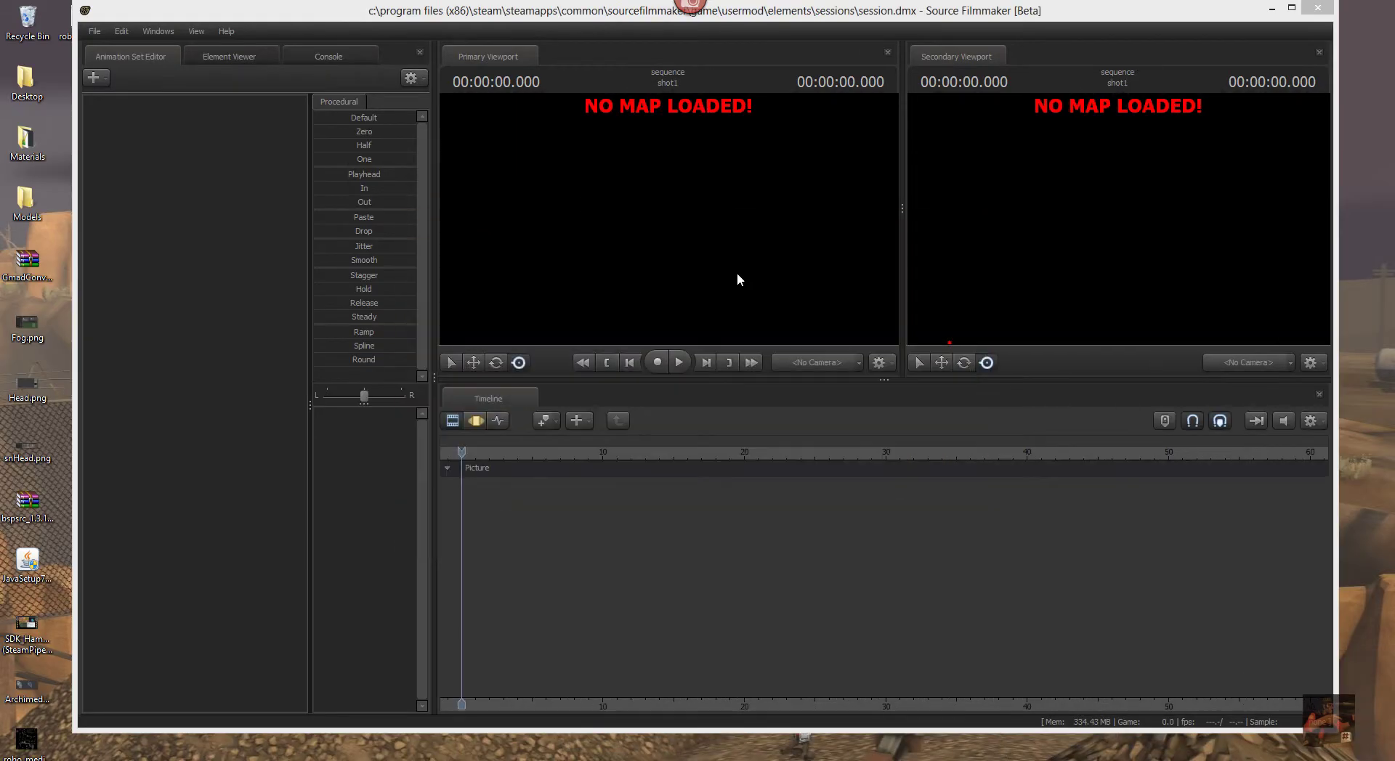
{"action": "right_click", "coordinate": [643, 228]}
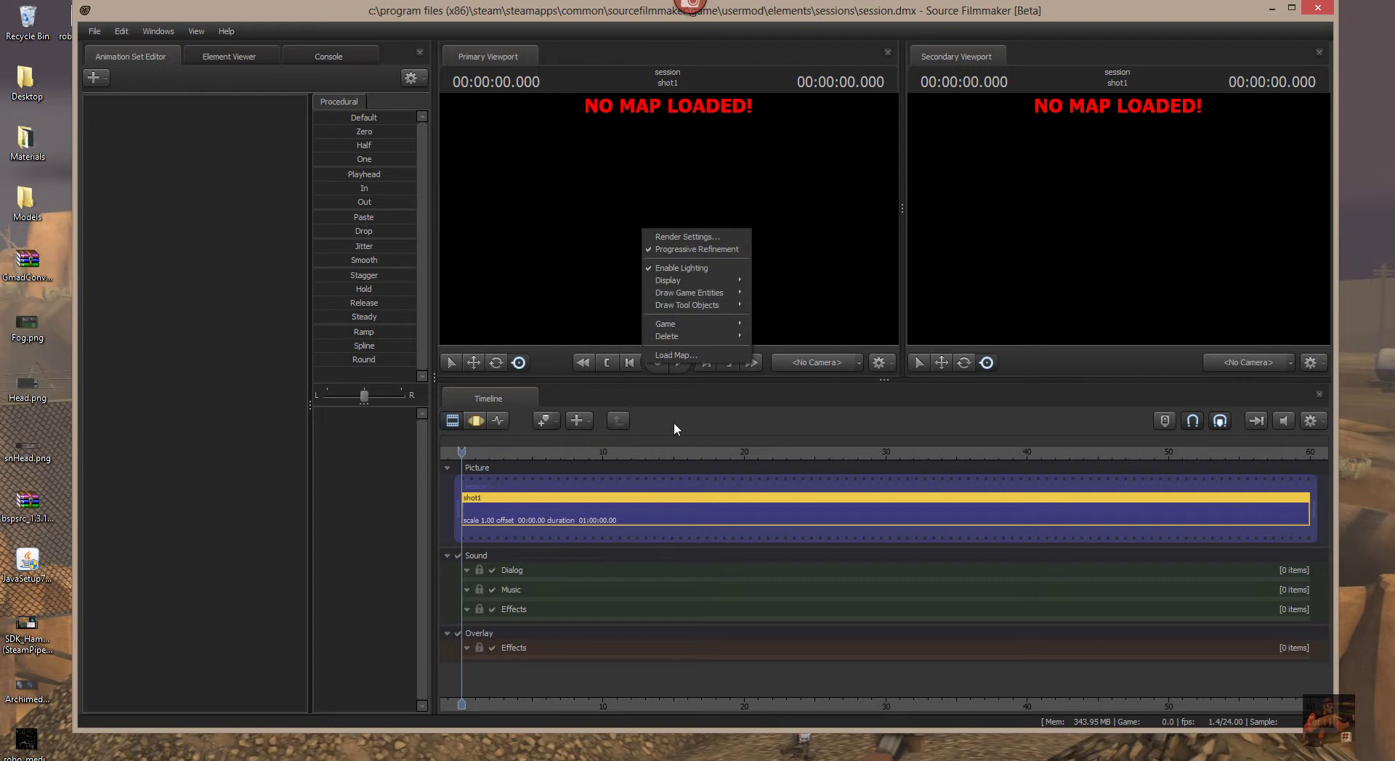
{"action": "left_click", "coordinate": [675, 355]}
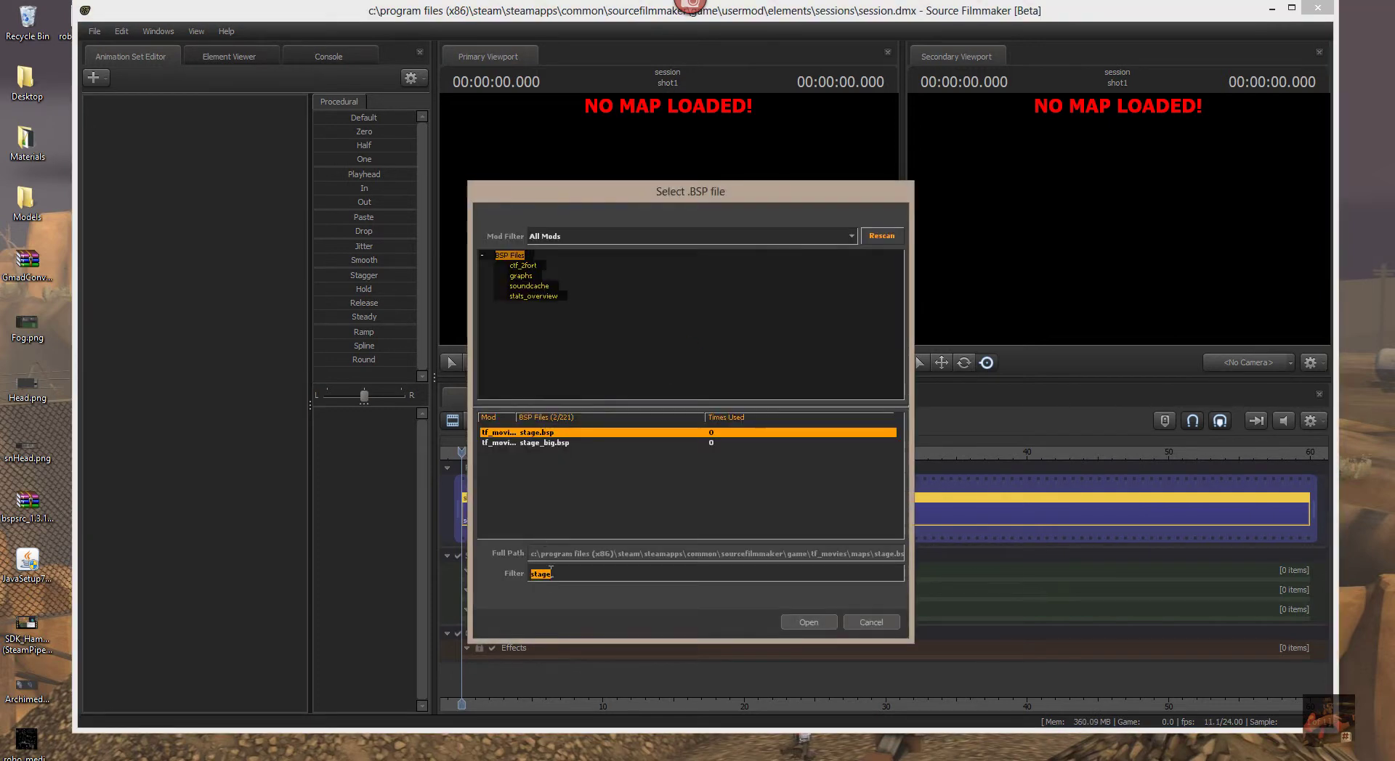
{"action": "left_click", "coordinate": [818, 626]}
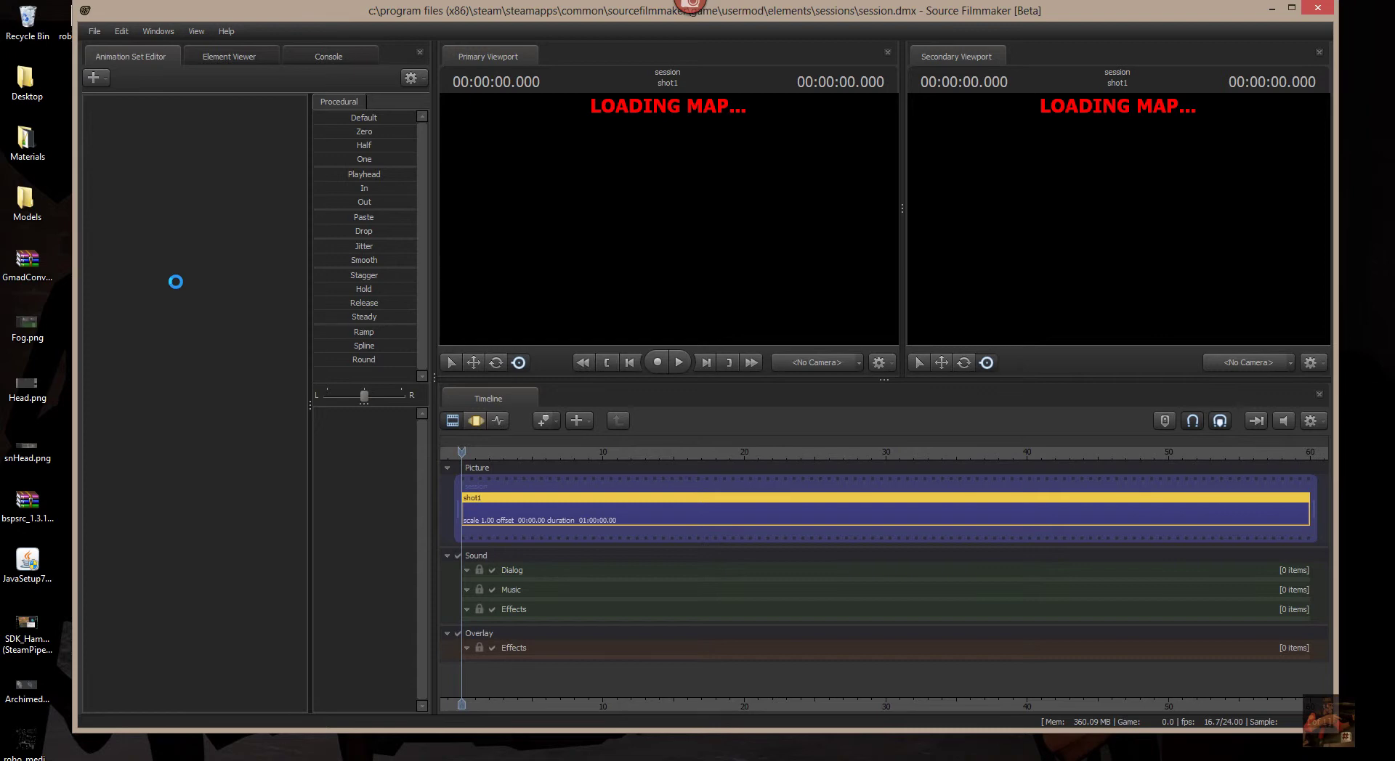
Step: Start an animation set for a new model, clear the name filter and restrict the model list to the ep2 mod
{"action": "right_click", "coordinate": [169, 130]}
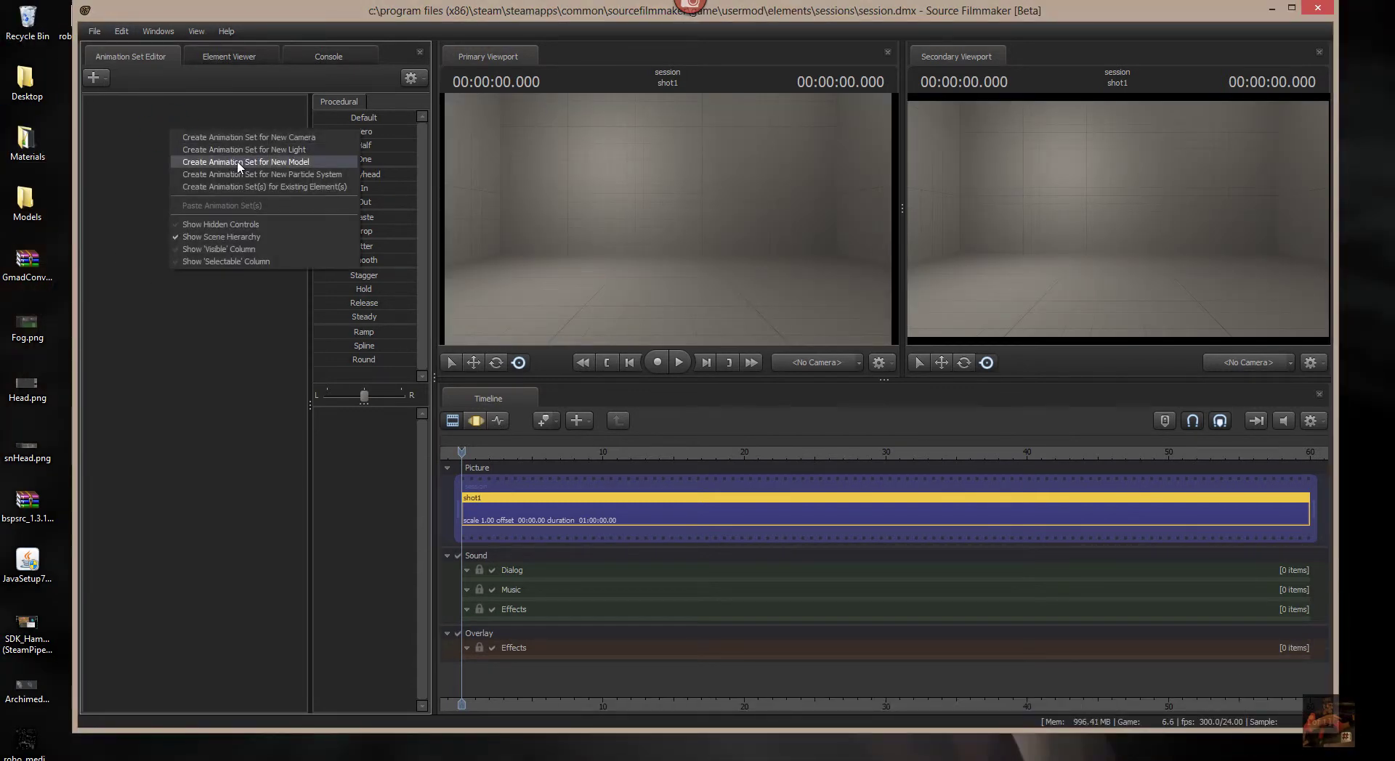
{"action": "left_click", "coordinate": [238, 161]}
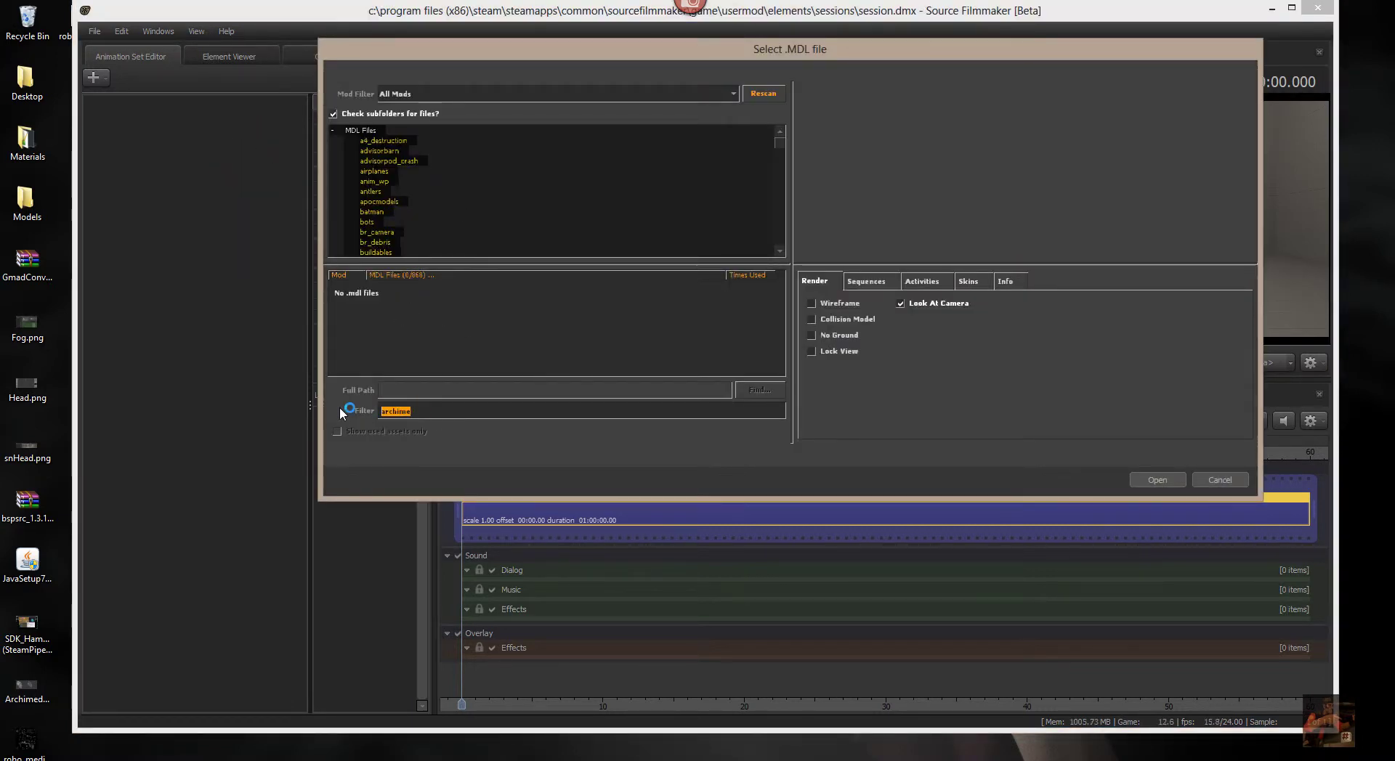
{"action": "key", "text": "BackSpace"}
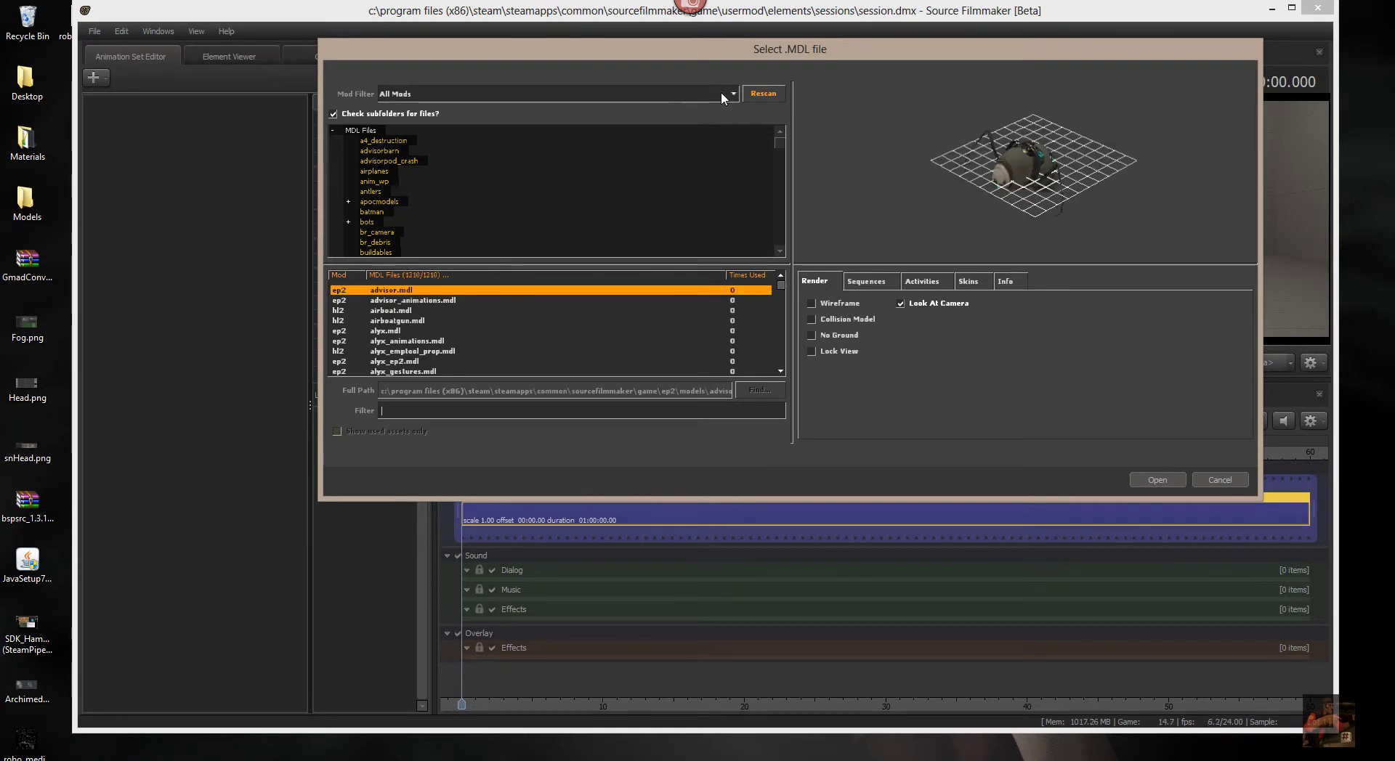
{"action": "left_click", "coordinate": [734, 93]}
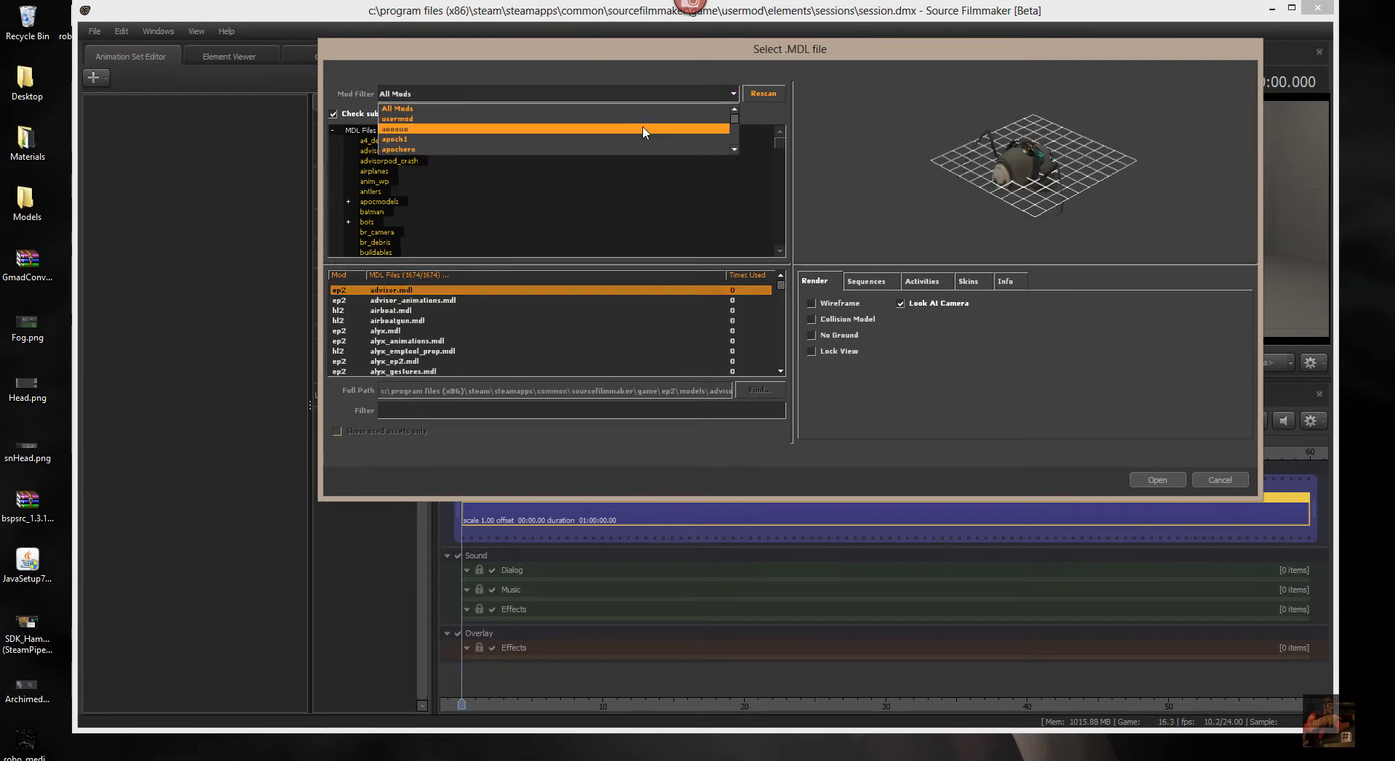
{"action": "scroll", "coordinate": [644, 132], "scroll_direction": "down", "scroll_amount": 4}
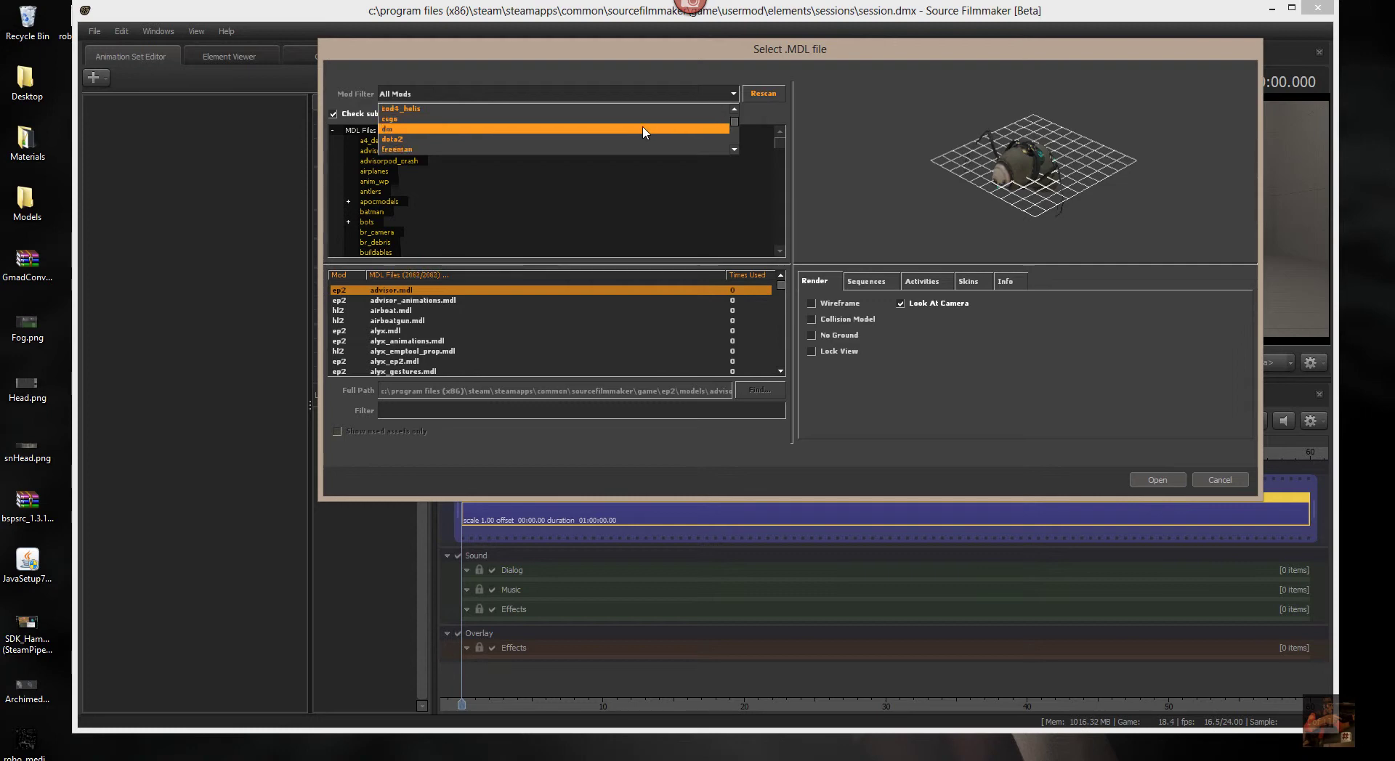
{"action": "scroll", "coordinate": [644, 131], "scroll_direction": "down", "scroll_amount": 1}
{"action": "scroll", "coordinate": [643, 132], "scroll_direction": "down", "scroll_amount": 1}
{"action": "left_click", "coordinate": [433, 140]}
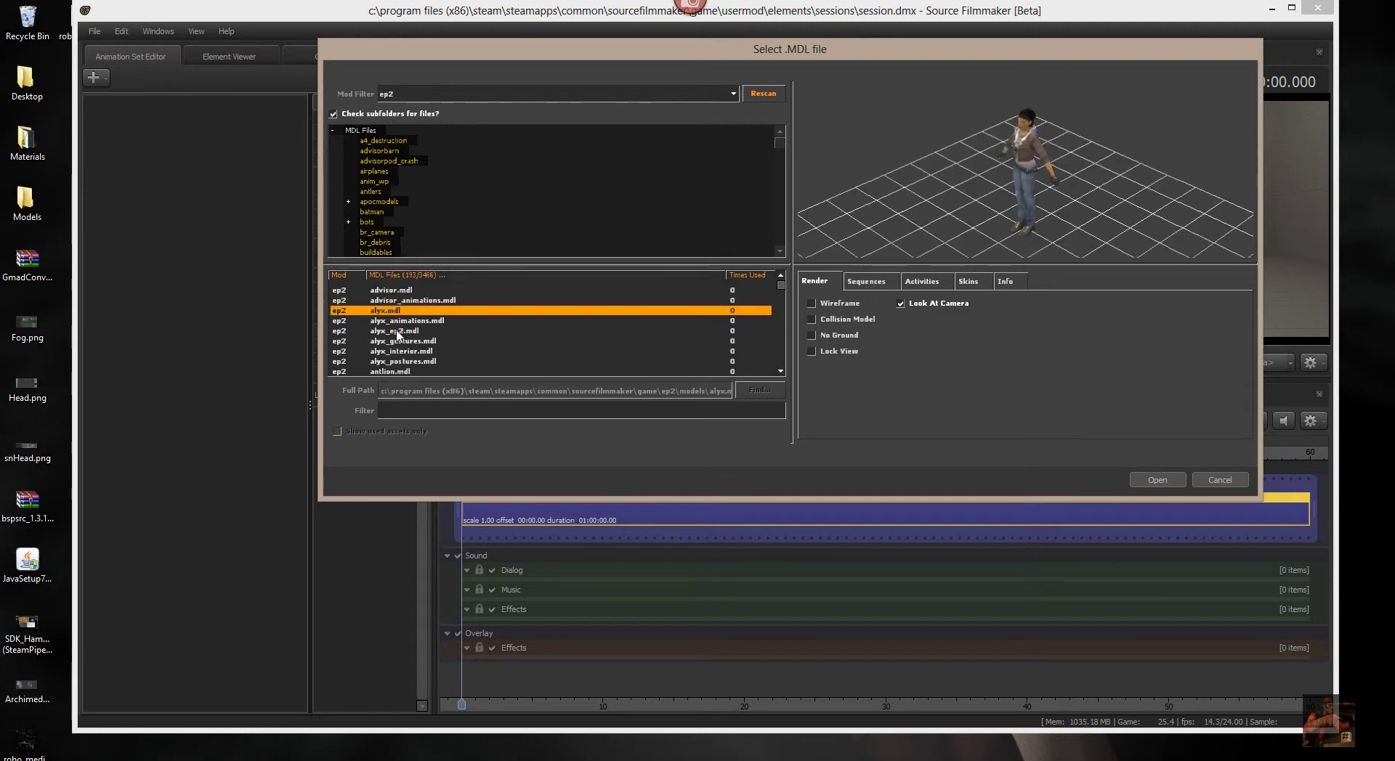
Step: Preview character models in the ep2 list, including alyx_postures, vortigaunt_gestures, vortigaunt_postures and vortigaunt_doctor
{"action": "left_click", "coordinate": [418, 361]}
{"action": "scroll", "coordinate": [479, 323], "scroll_direction": "down", "scroll_amount": 10}
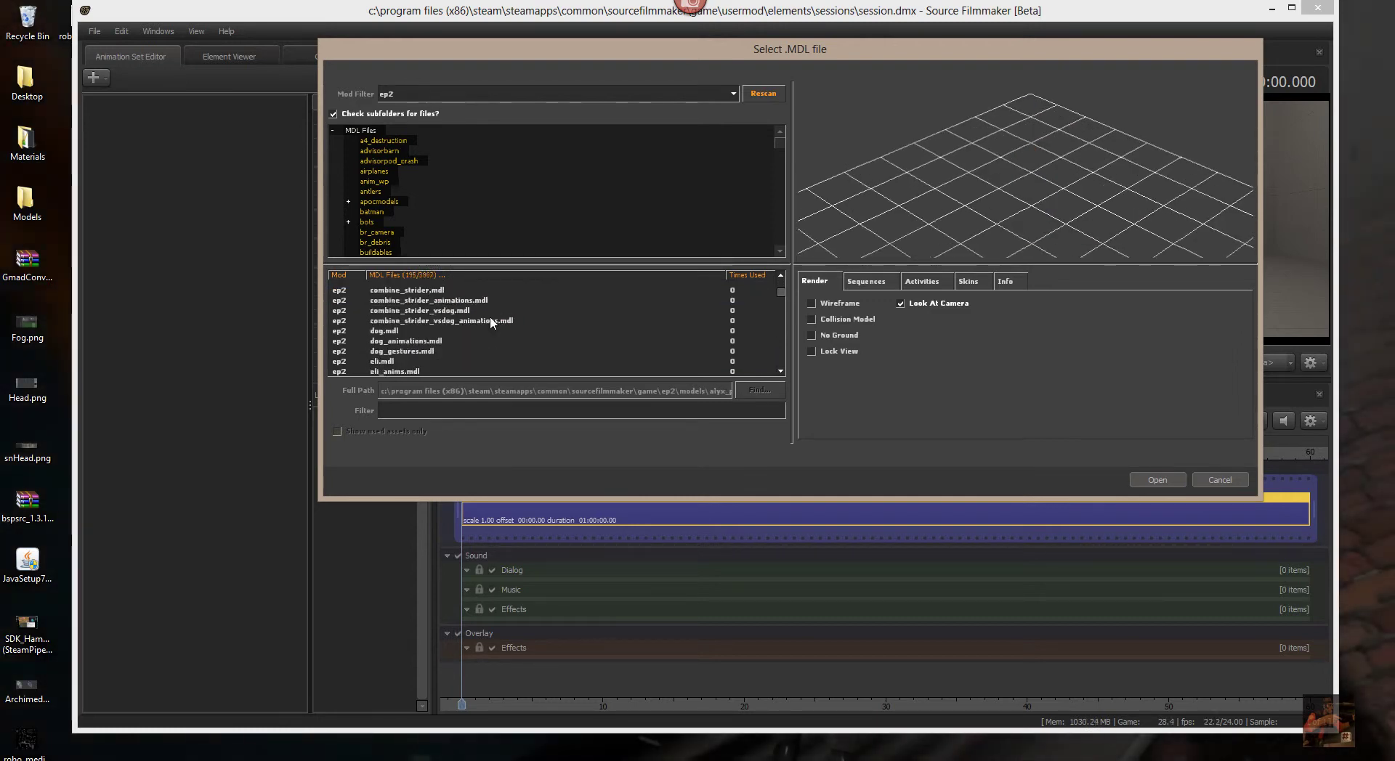
{"action": "scroll", "coordinate": [439, 335], "scroll_direction": "down", "scroll_amount": 10}
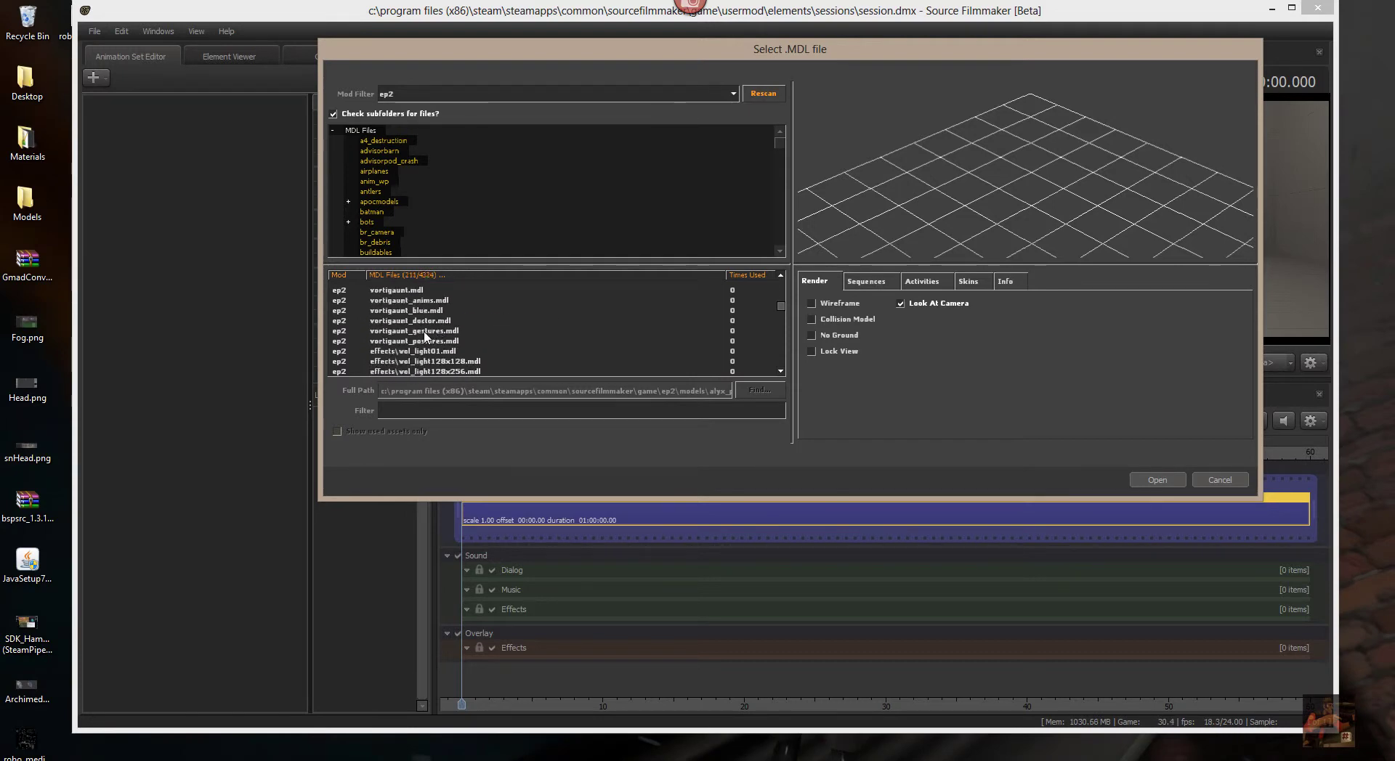
{"action": "left_click", "coordinate": [436, 333]}
{"action": "left_click", "coordinate": [444, 340]}
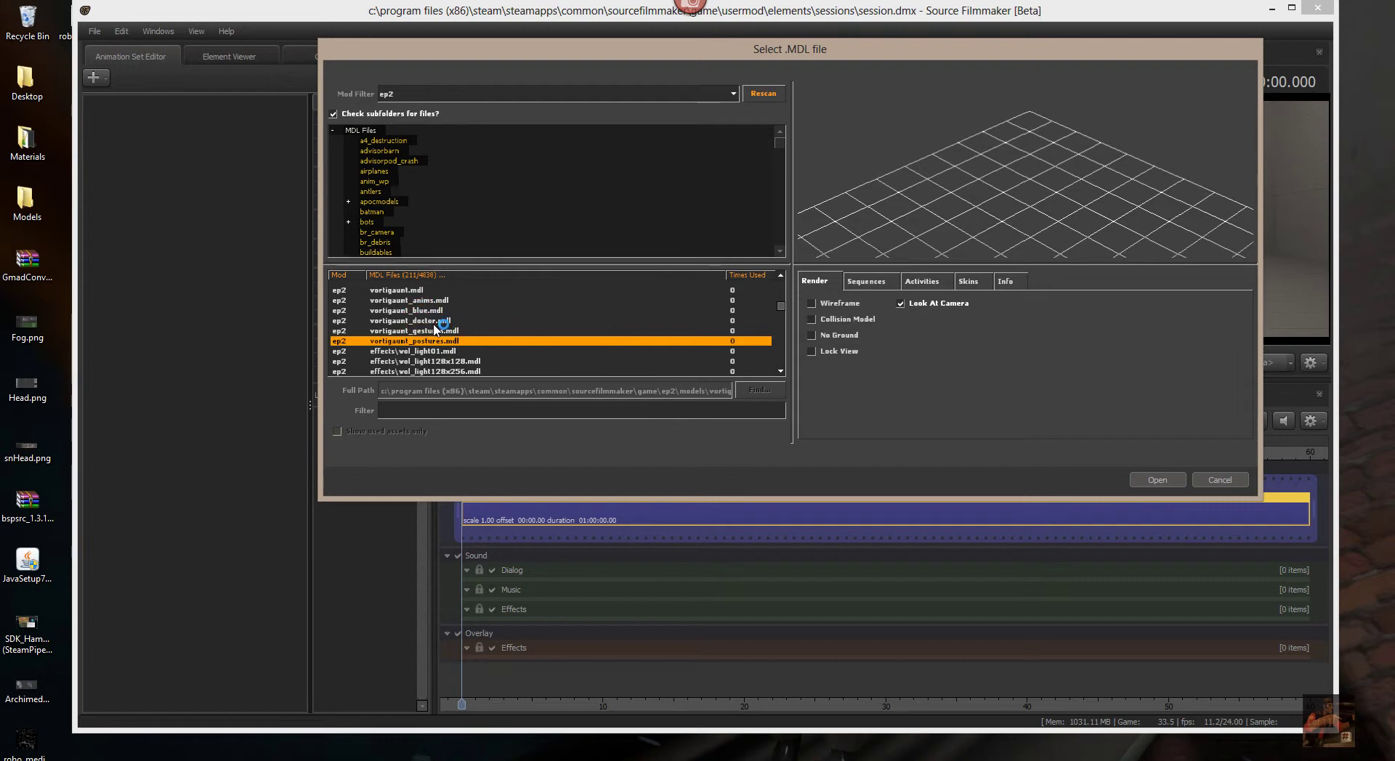
{"action": "left_click", "coordinate": [427, 321]}
Step: Preview props_foliage models in the ep2 list, including a fallen tree, grass_cluster04a, hedge_128 and hedge_medium
{"action": "scroll", "coordinate": [527, 311], "scroll_direction": "down", "scroll_amount": 10}
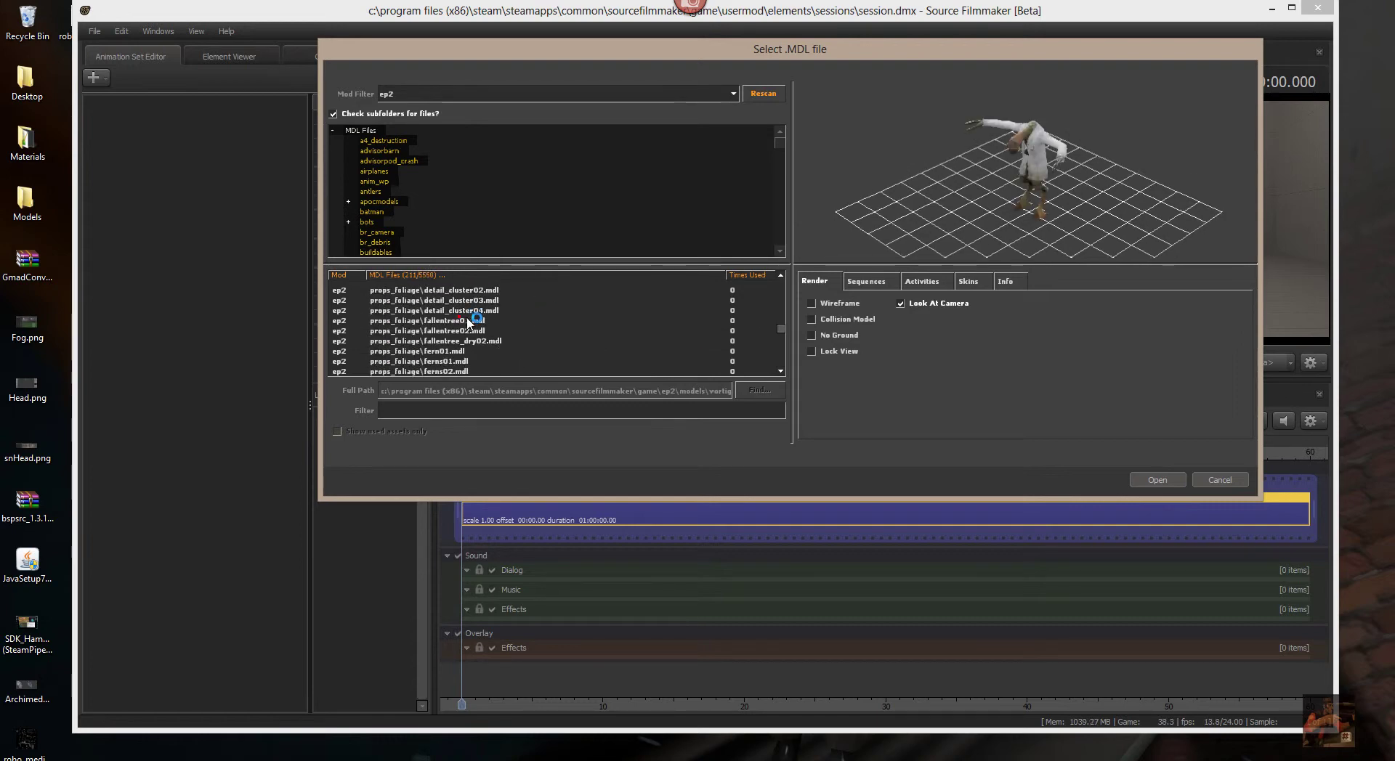
{"action": "left_click", "coordinate": [468, 320]}
{"action": "scroll", "coordinate": [556, 318], "scroll_direction": "down", "scroll_amount": 3}
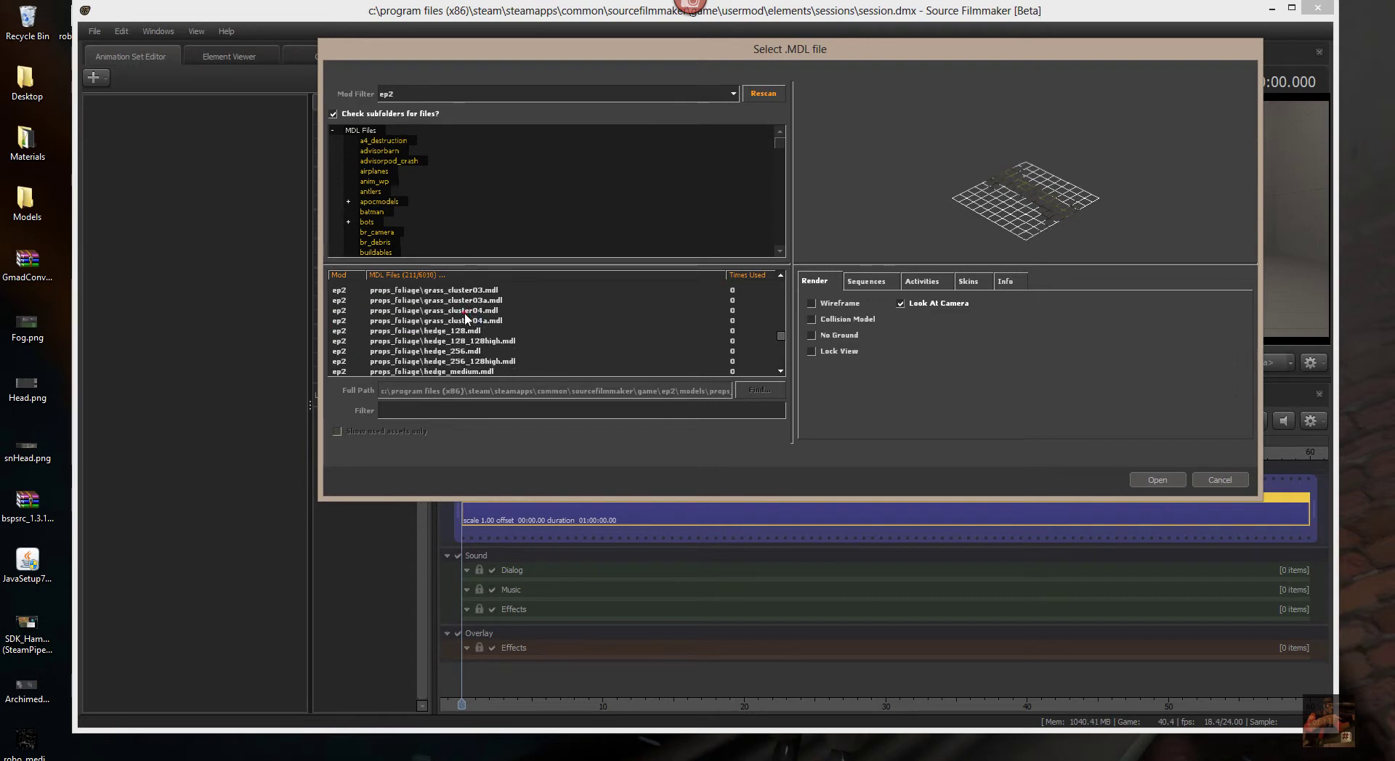
{"action": "left_click", "coordinate": [465, 320]}
{"action": "left_click", "coordinate": [465, 331]}
{"action": "left_click", "coordinate": [458, 371]}
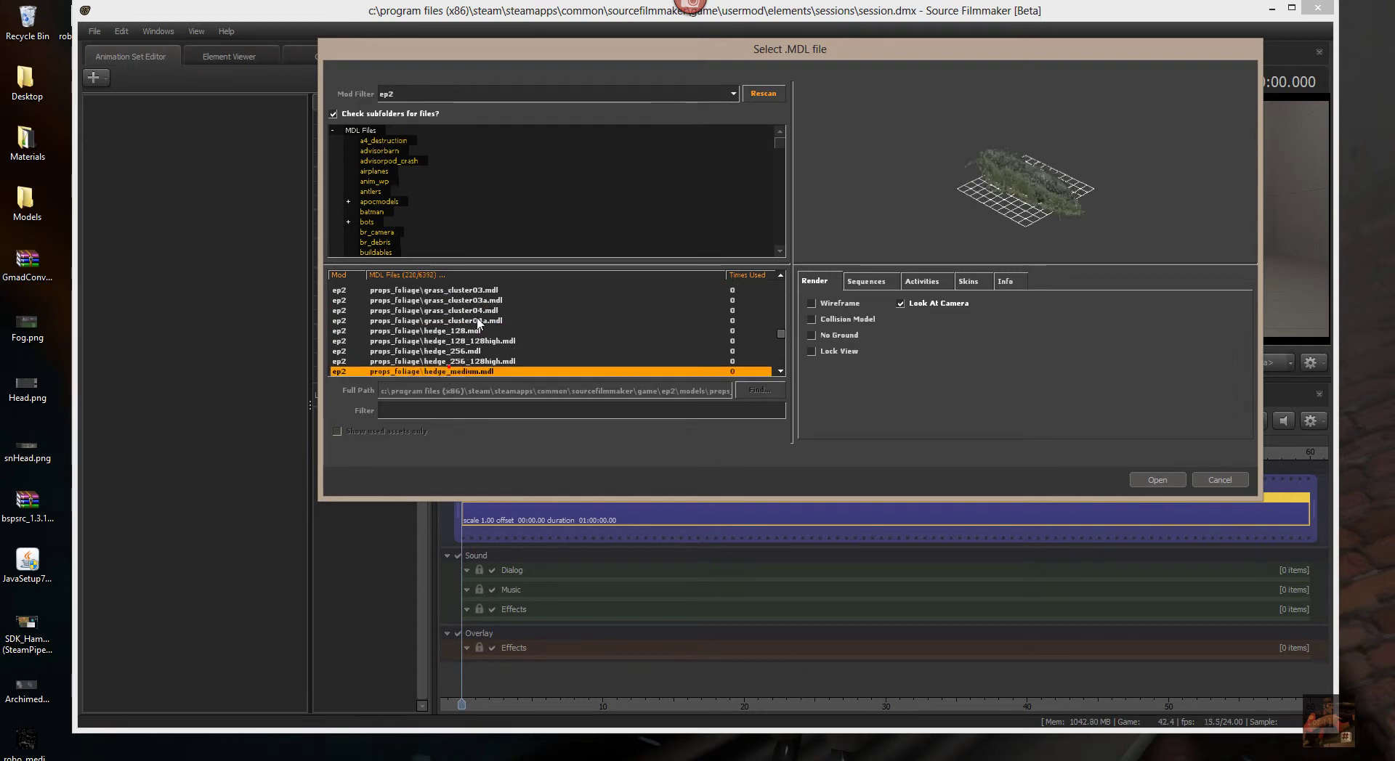
Step: Preview scenery models in the ep2 list, including a props_wasteland exterior fence, a map12a_hangar frame and the map1_bridge train cars
{"action": "scroll", "coordinate": [478, 321], "scroll_direction": "down", "scroll_amount": 5}
{"action": "scroll", "coordinate": [478, 322], "scroll_direction": "down", "scroll_amount": 10}
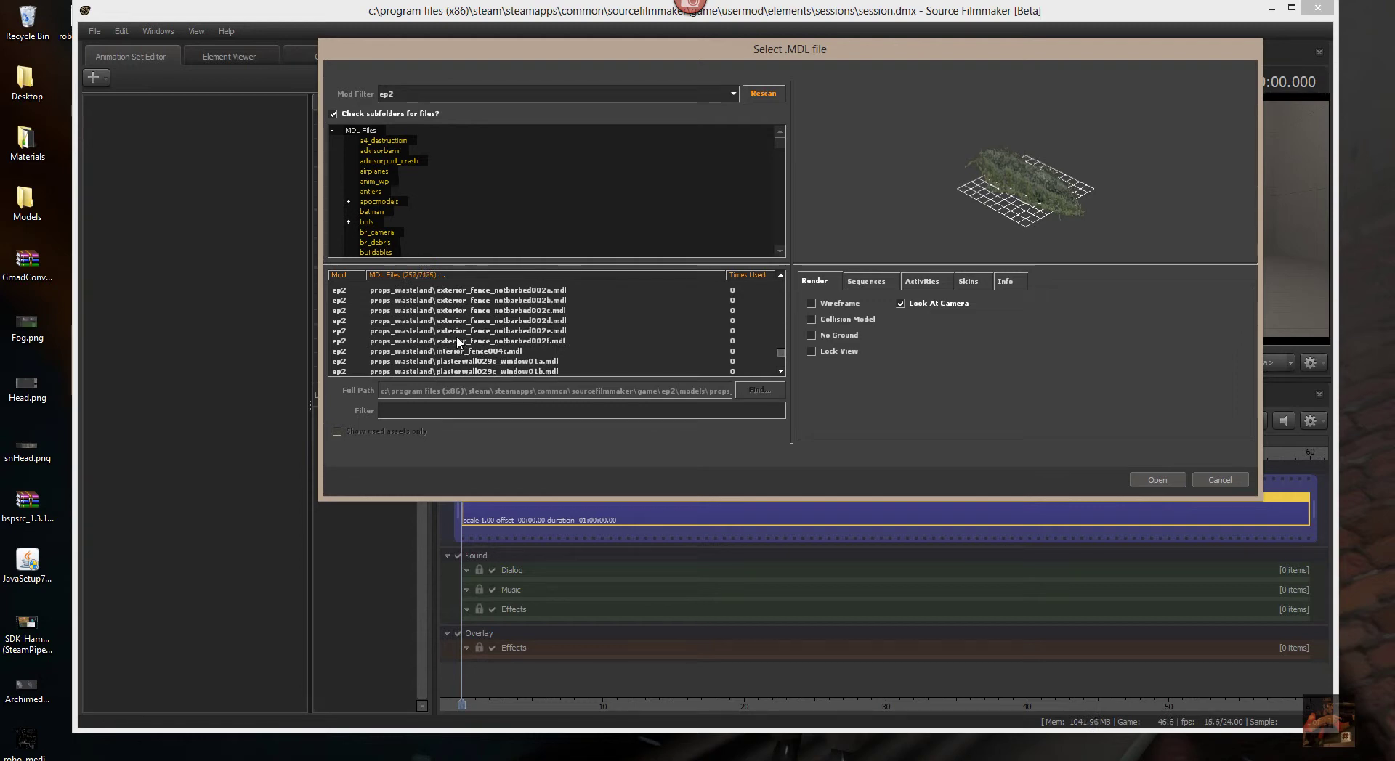
{"action": "left_click", "coordinate": [464, 330]}
{"action": "scroll", "coordinate": [575, 307], "scroll_direction": "down", "scroll_amount": 5}
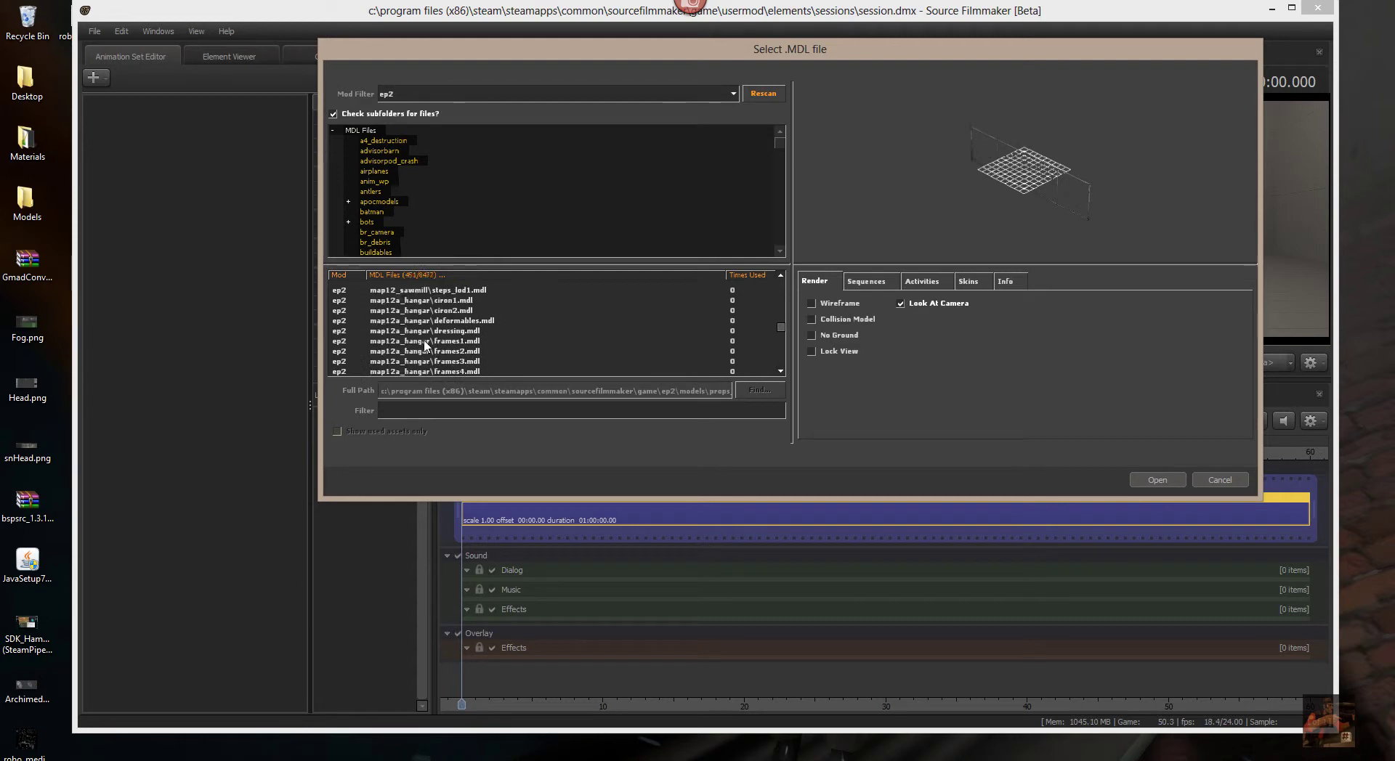
{"action": "left_click", "coordinate": [600, 340]}
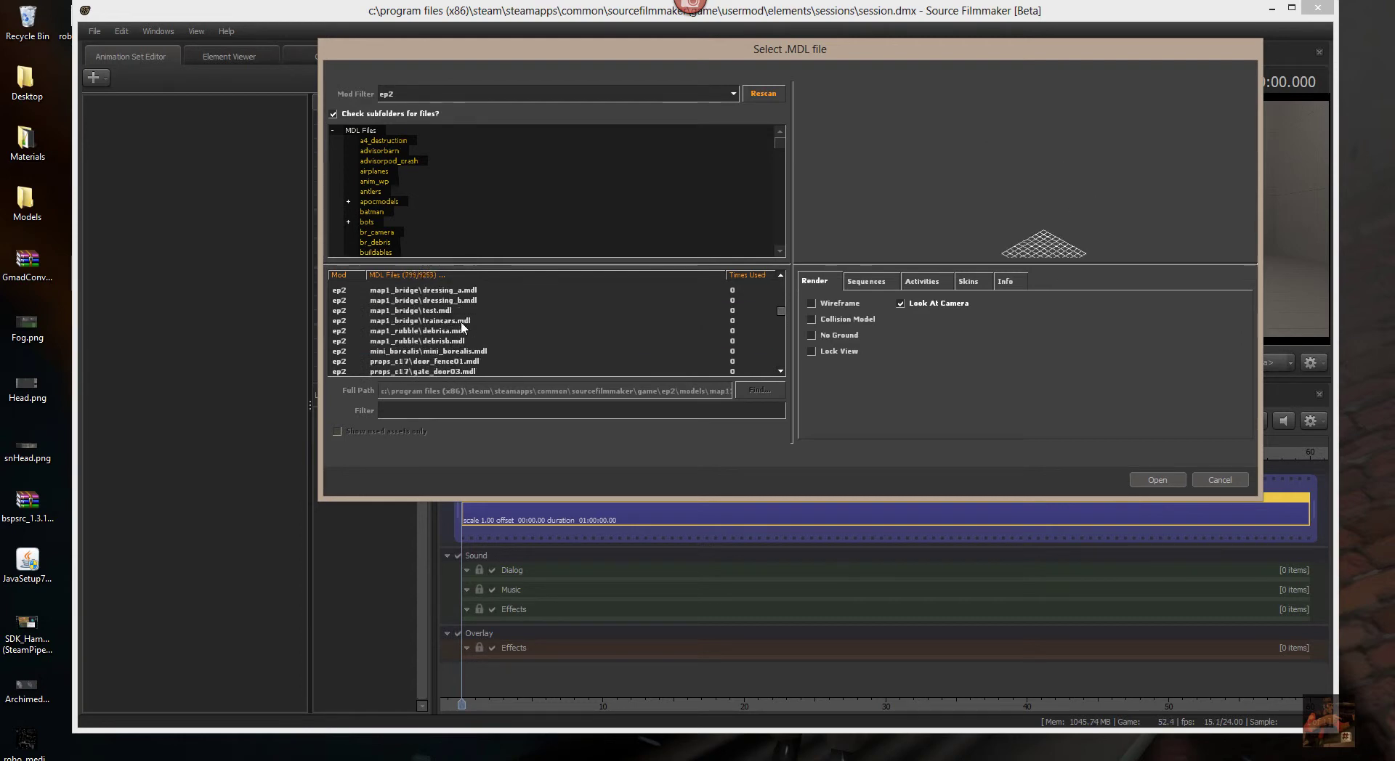
{"action": "left_click", "coordinate": [440, 323]}
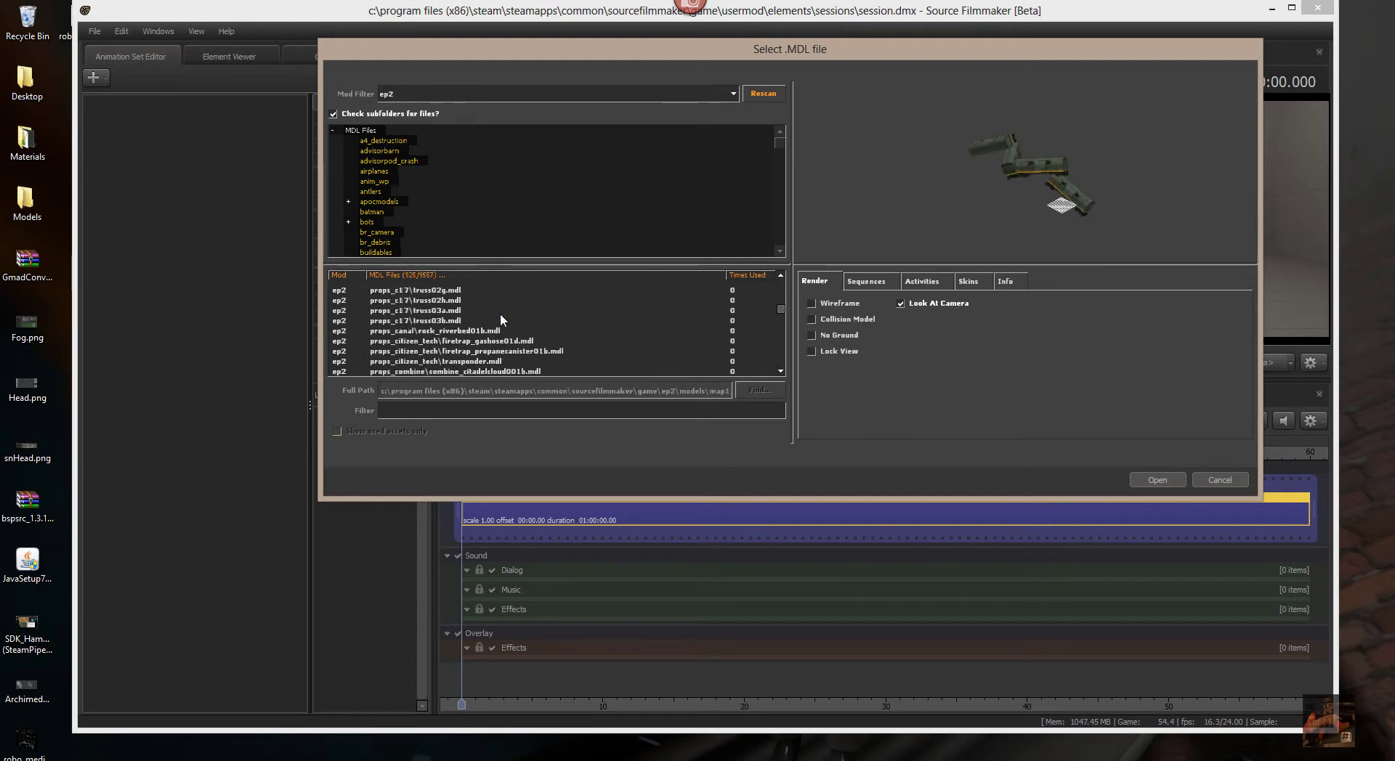
{"action": "left_click", "coordinate": [413, 310]}
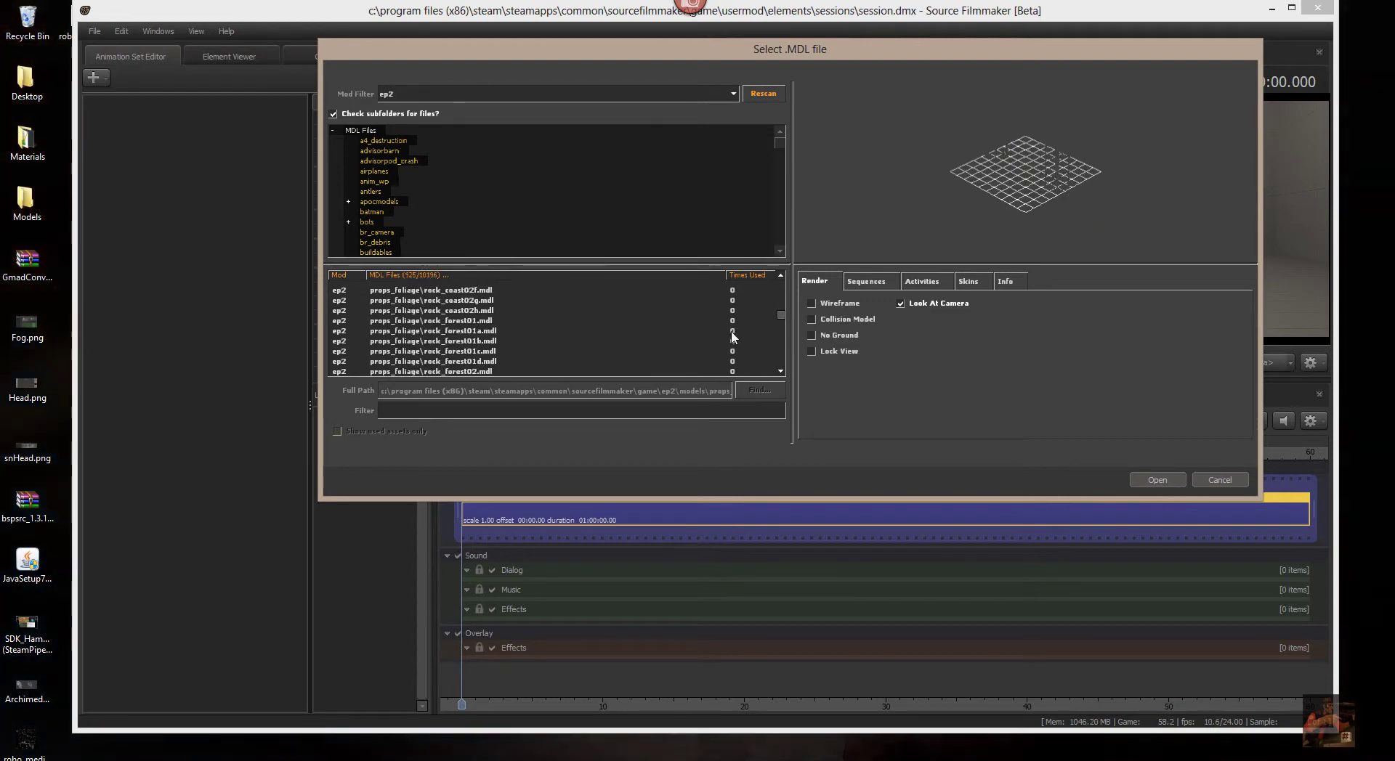
Step: Return to the start of the ep2 model list and load alyx_ep2.mdl into the scene
{"action": "left_click_drag", "start_coordinate": [779, 316], "coordinate": [779, 286]}
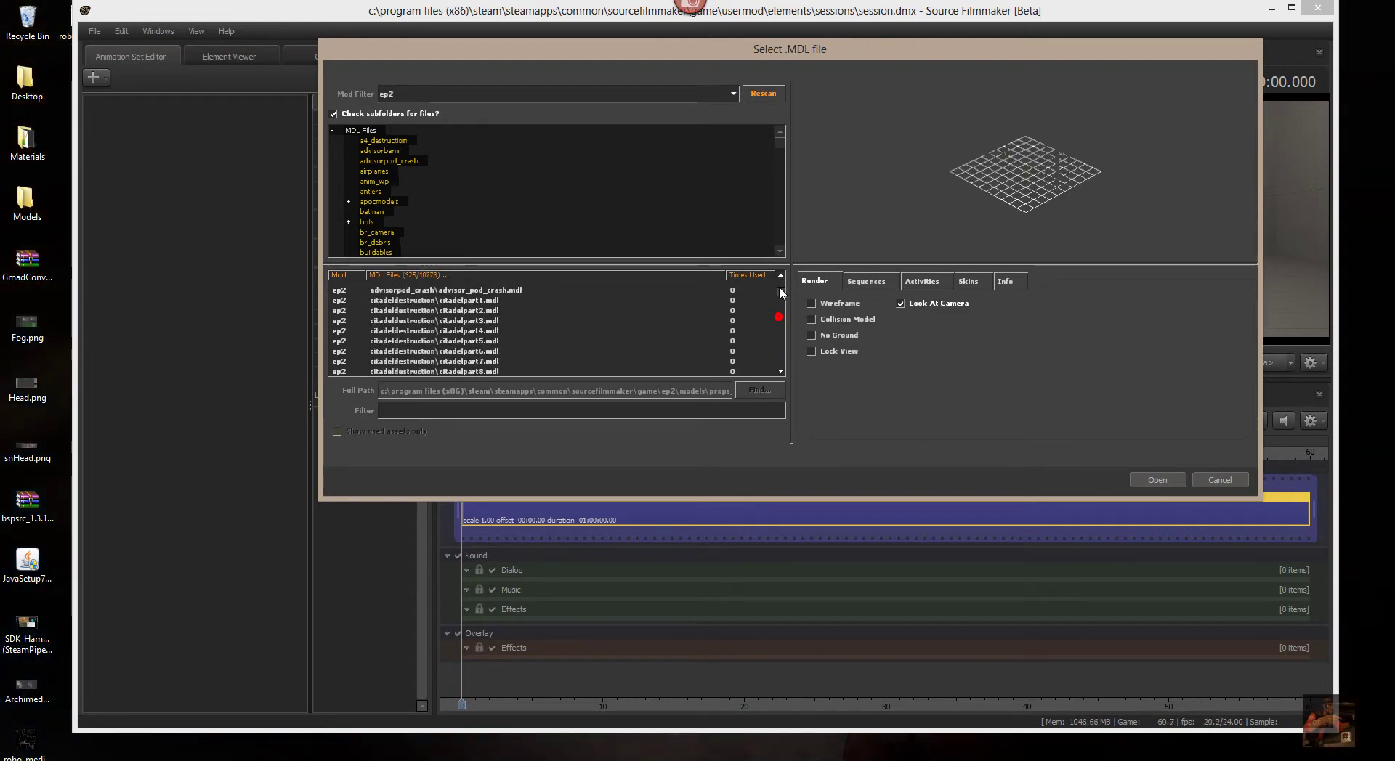
{"action": "left_click", "coordinate": [394, 291]}
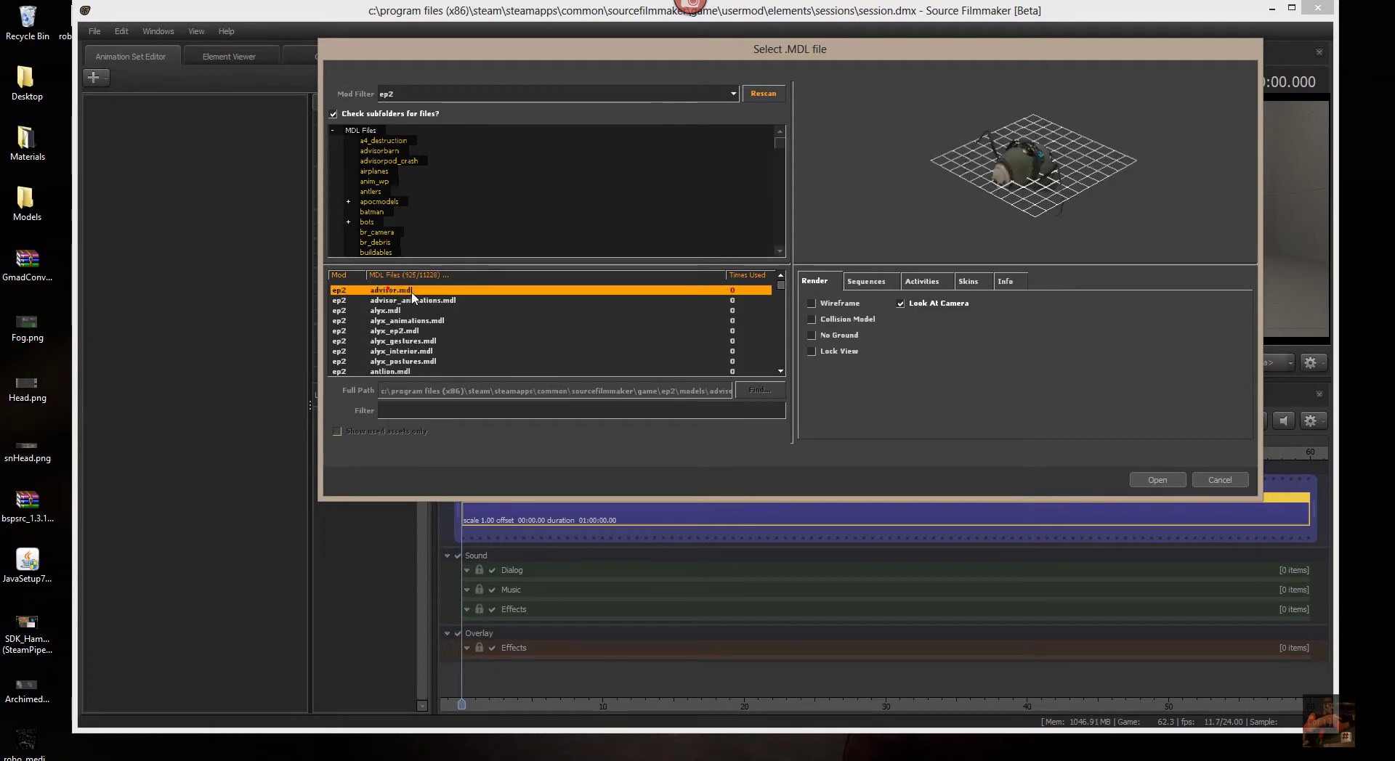
{"action": "left_click", "coordinate": [396, 333]}
{"action": "left_click", "coordinate": [1157, 480]}
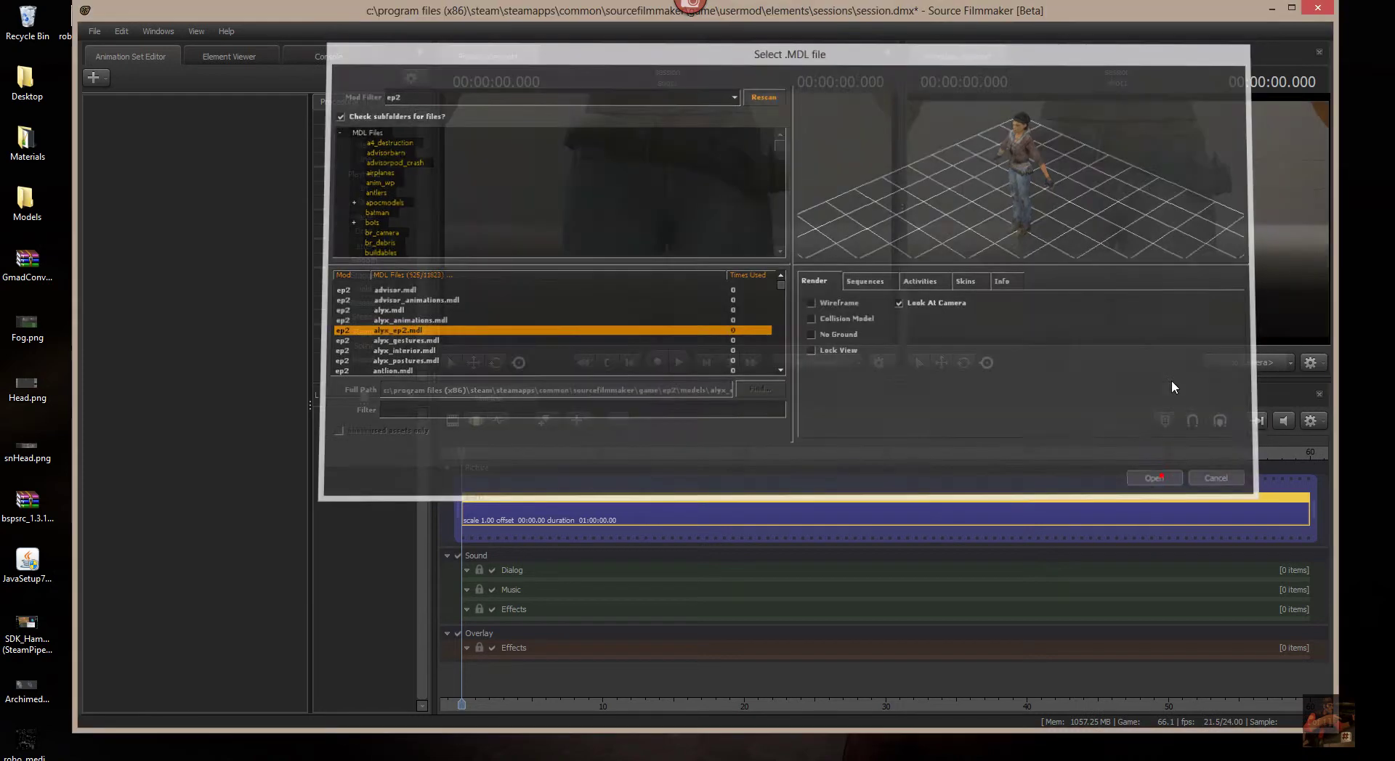
{"action": "left_click_drag", "start_coordinate": [761, 241], "coordinate": [263, 115]}
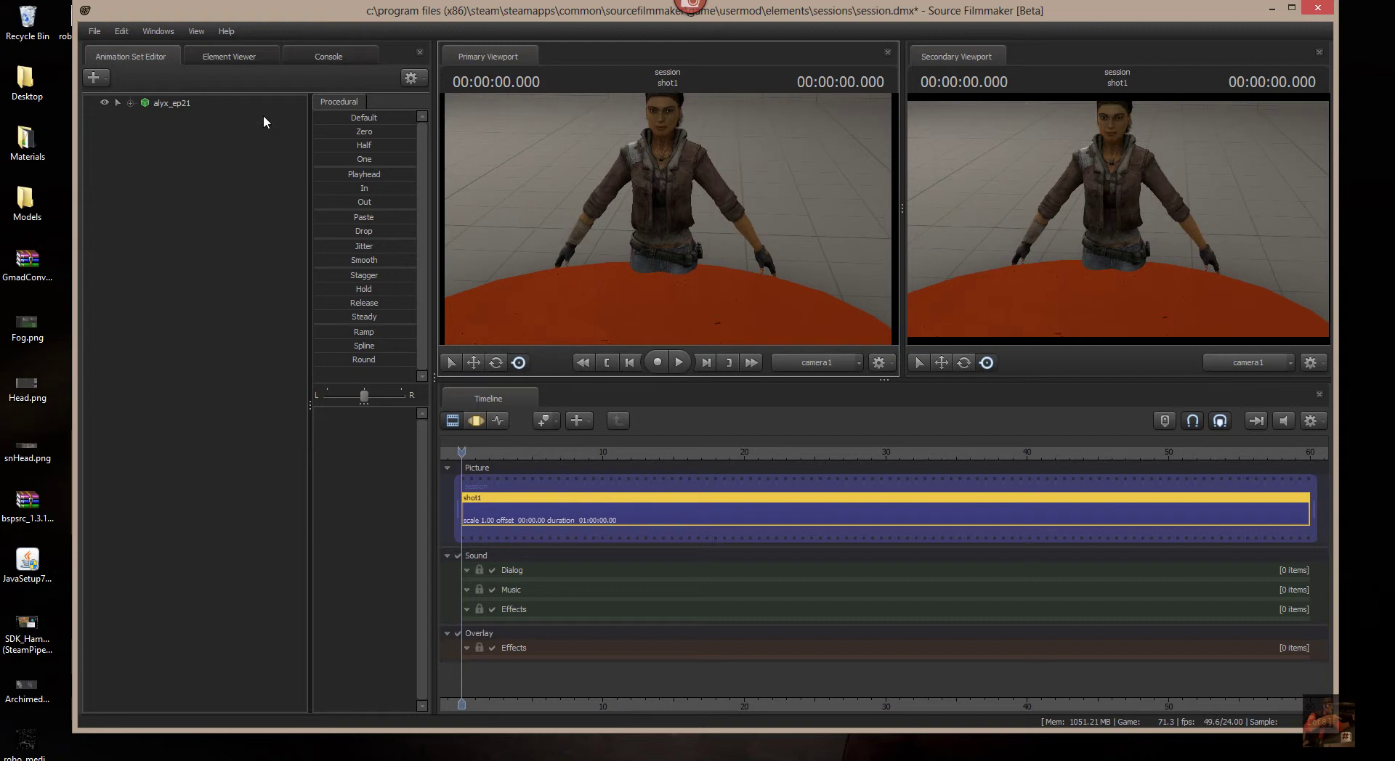
Step: Switch the timeline to the Motion Editor and select the alyx_ep21 animation set to show its bones
{"action": "left_click", "coordinate": [476, 421]}
{"action": "left_click", "coordinate": [173, 103]}
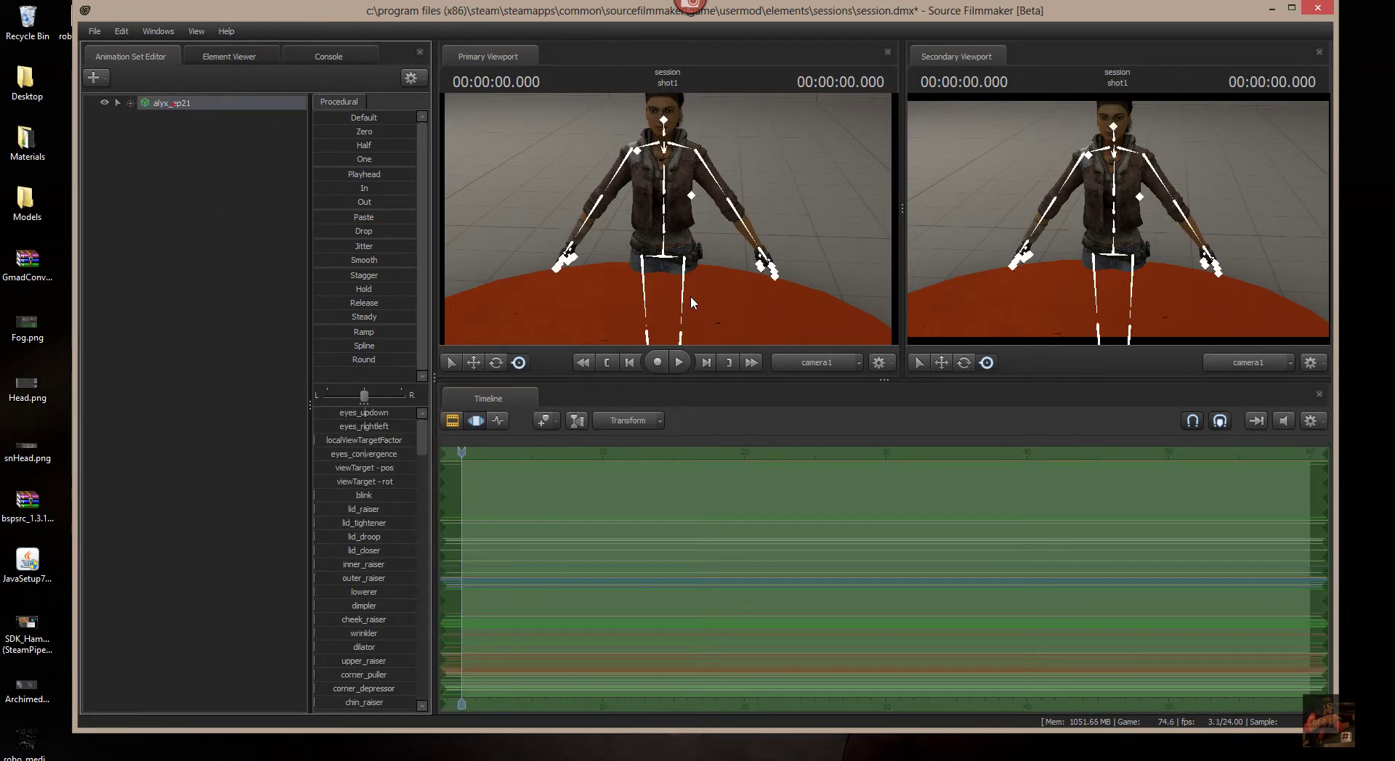
{"action": "left_click_drag", "start_coordinate": [785, 293], "coordinate": [666, 220]}
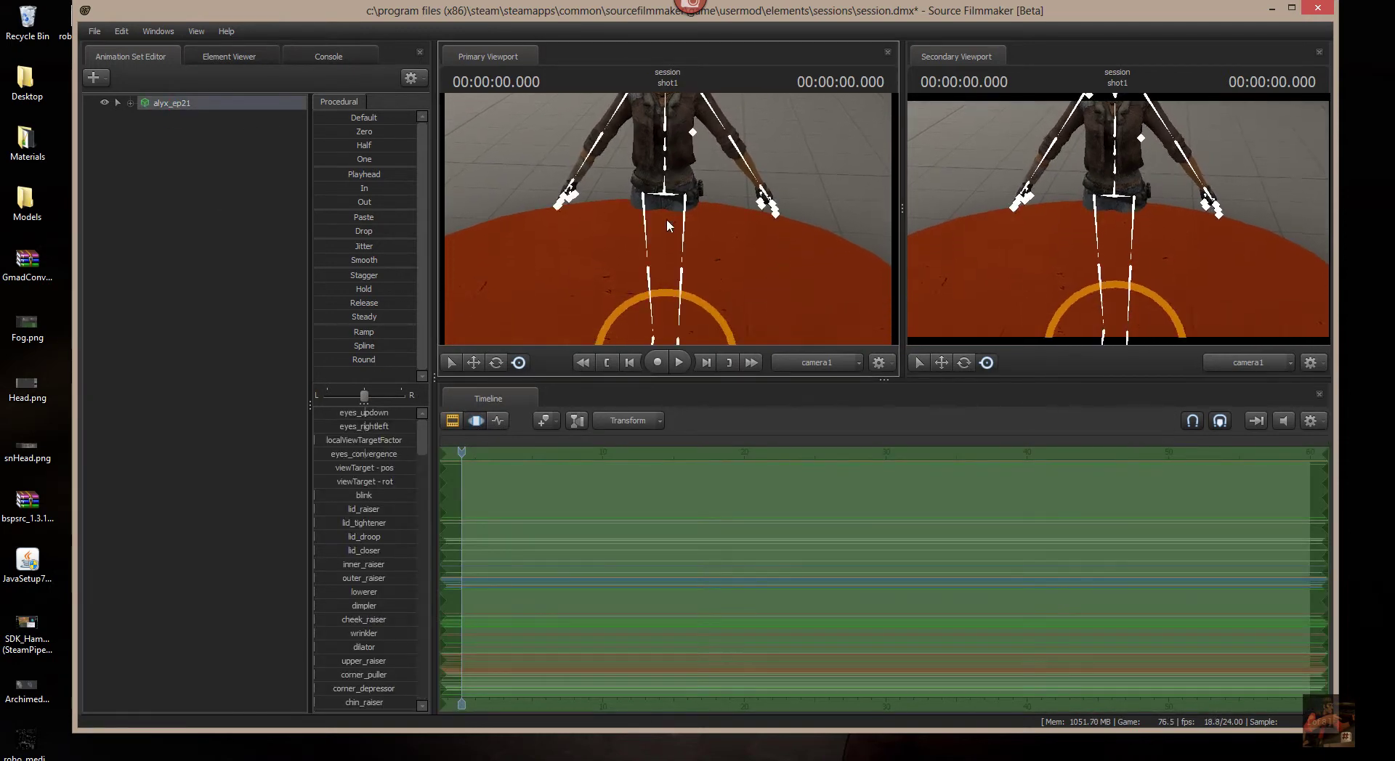
Step: Import the reload_smg1 sequence onto the alyx_ep21 animation set
{"action": "mouse_move", "coordinate": [726, 288]}
{"action": "left_mouse_down"}
{"action": "mouse_move", "coordinate": [719, 263]}
{"action": "mouse_move", "coordinate": [719, 294]}
{"action": "left_mouse_up"}
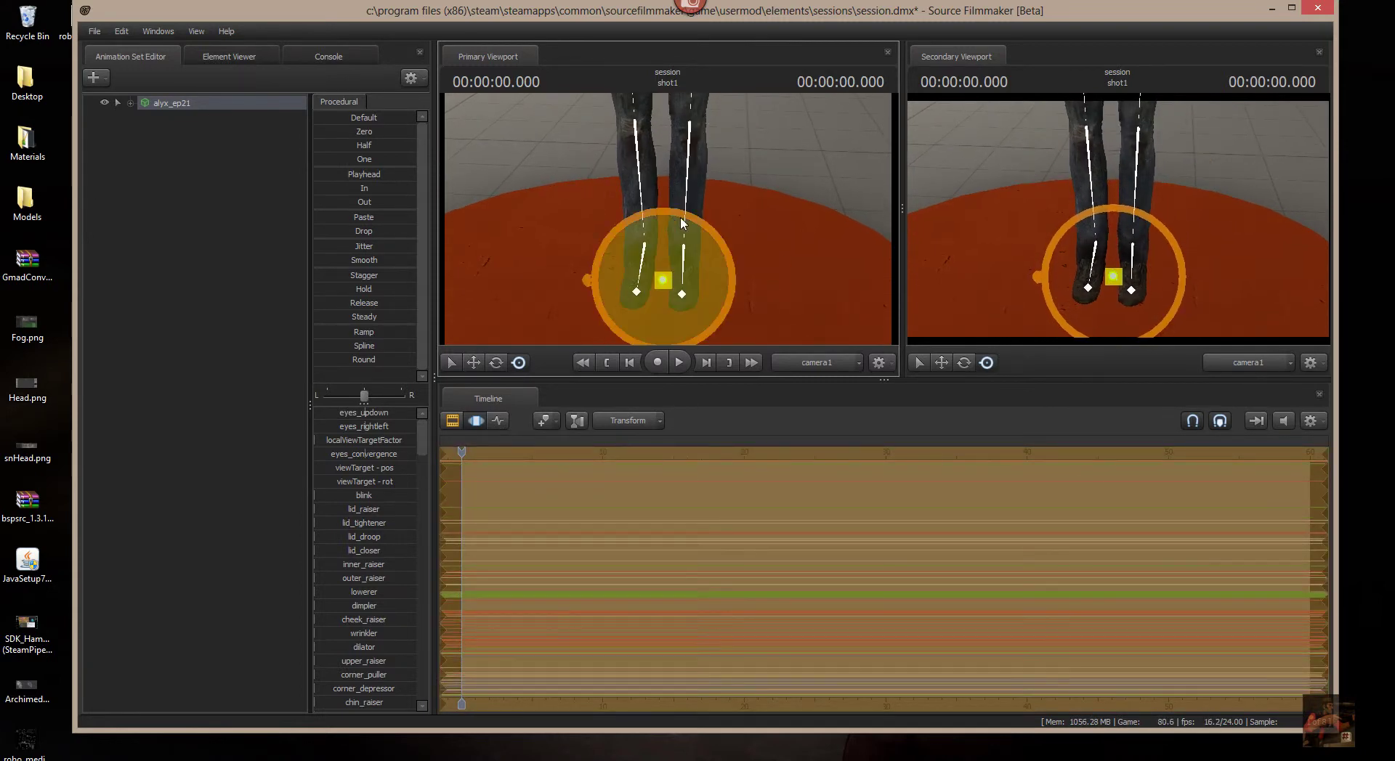
{"action": "right_click", "coordinate": [187, 106]}
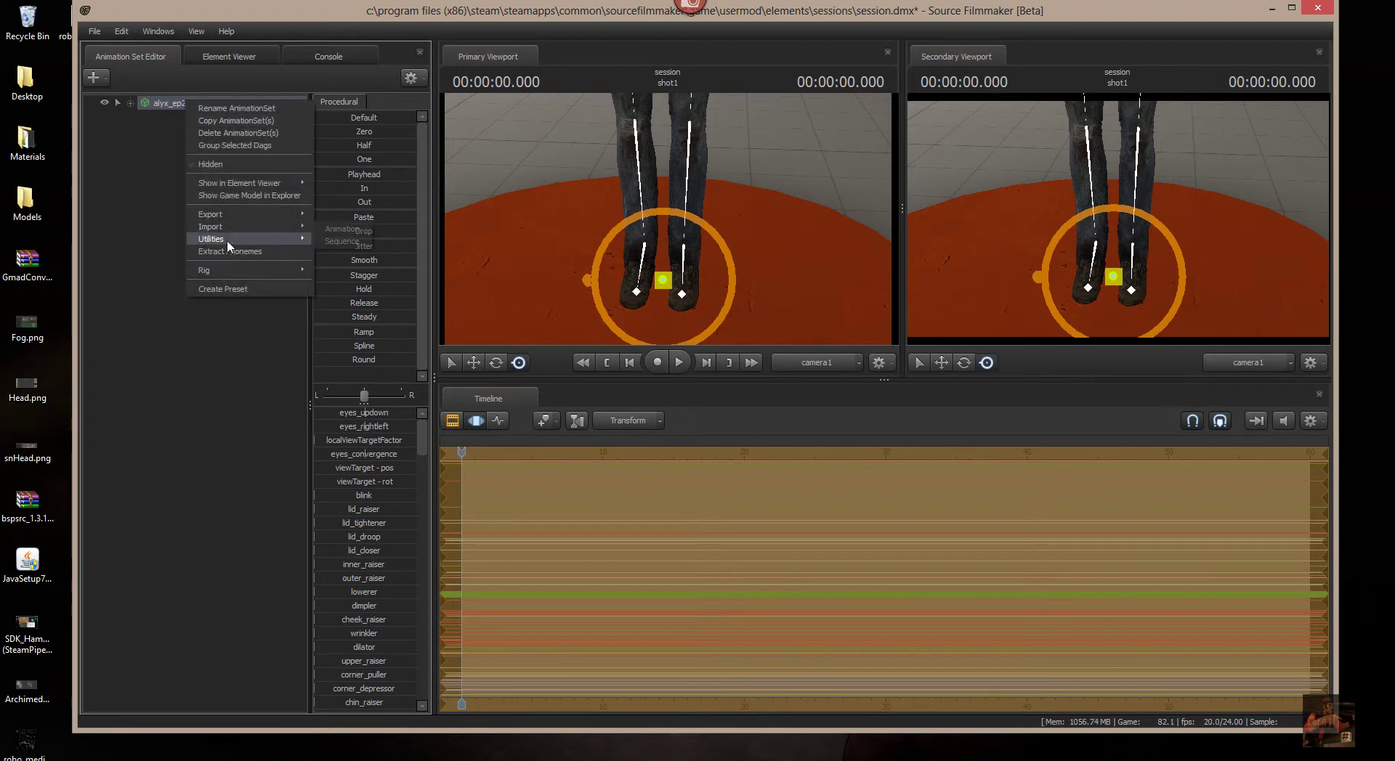
{"action": "mouse_move", "coordinate": [228, 230]}
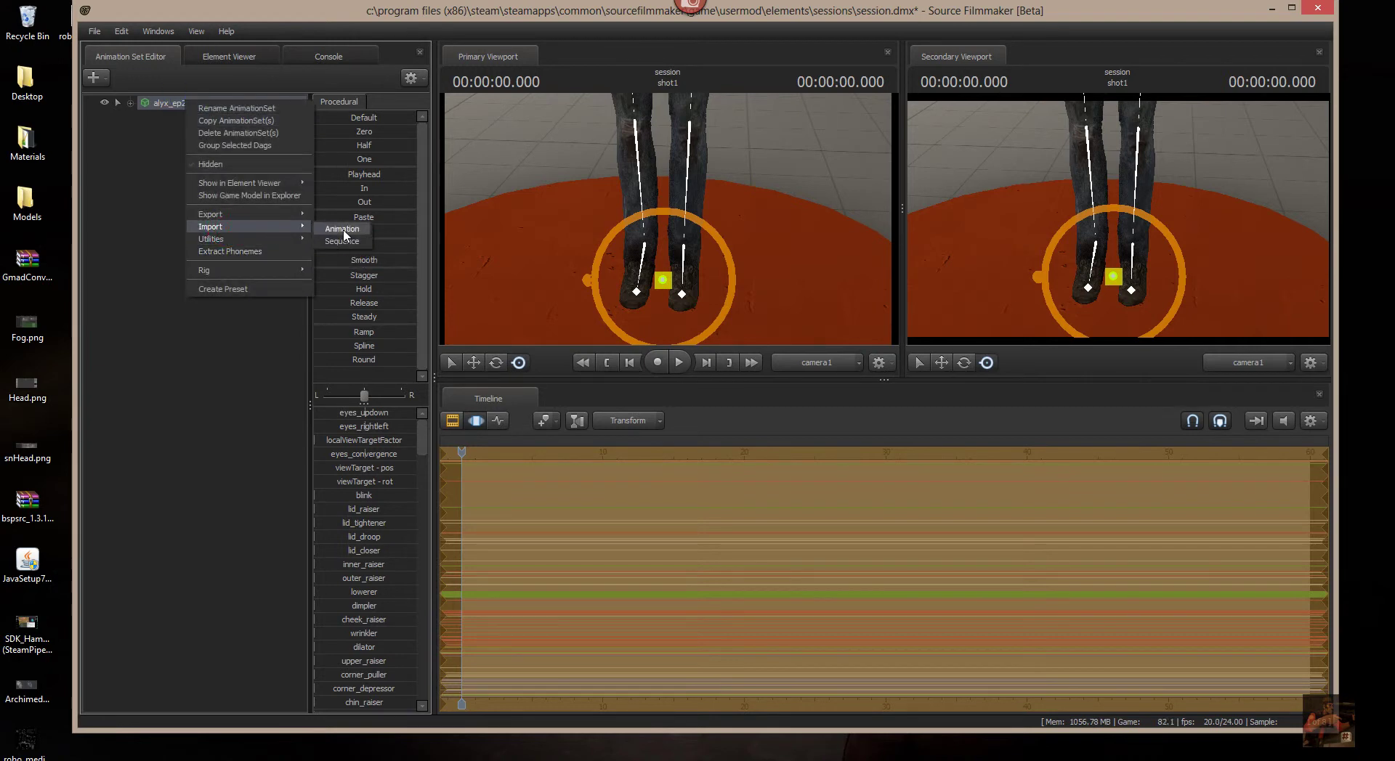
{"action": "left_click", "coordinate": [537, 181]}
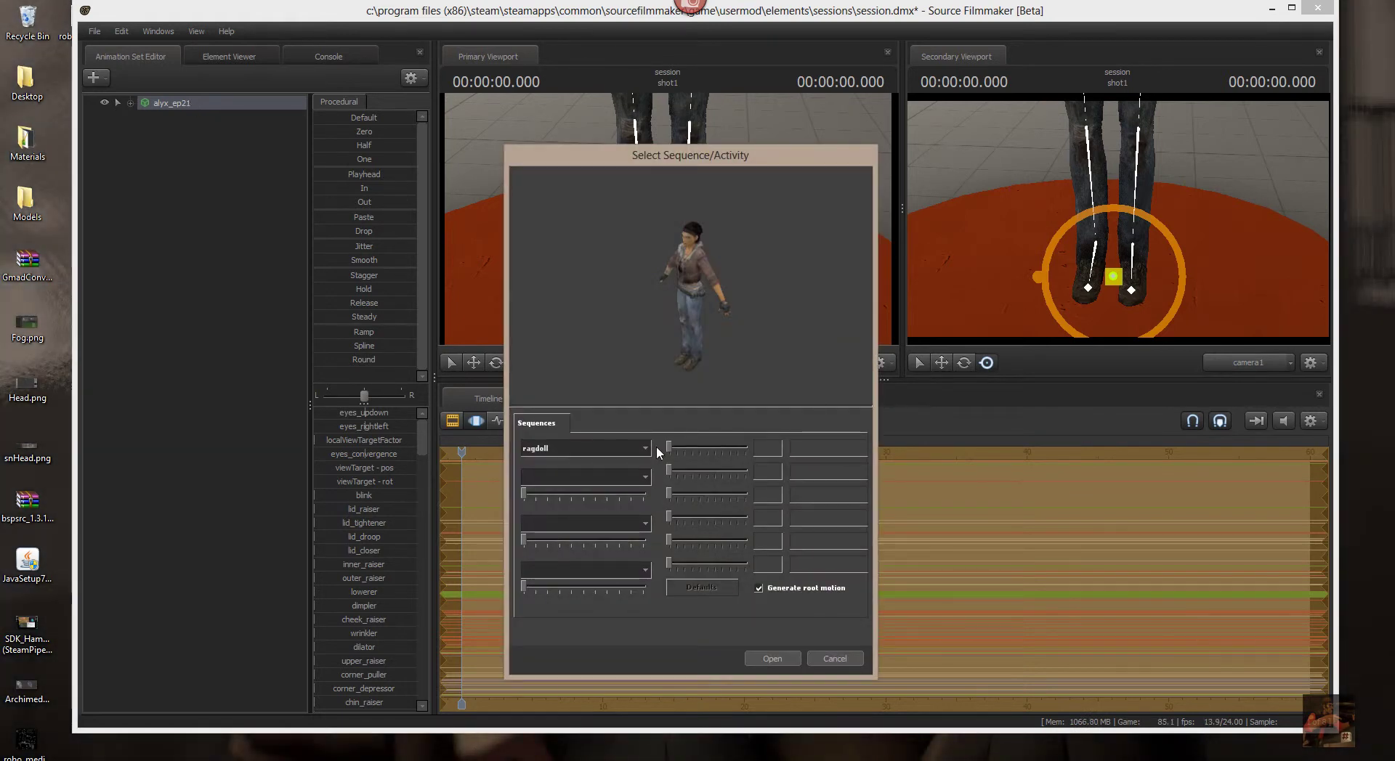
{"action": "left_click", "coordinate": [644, 449]}
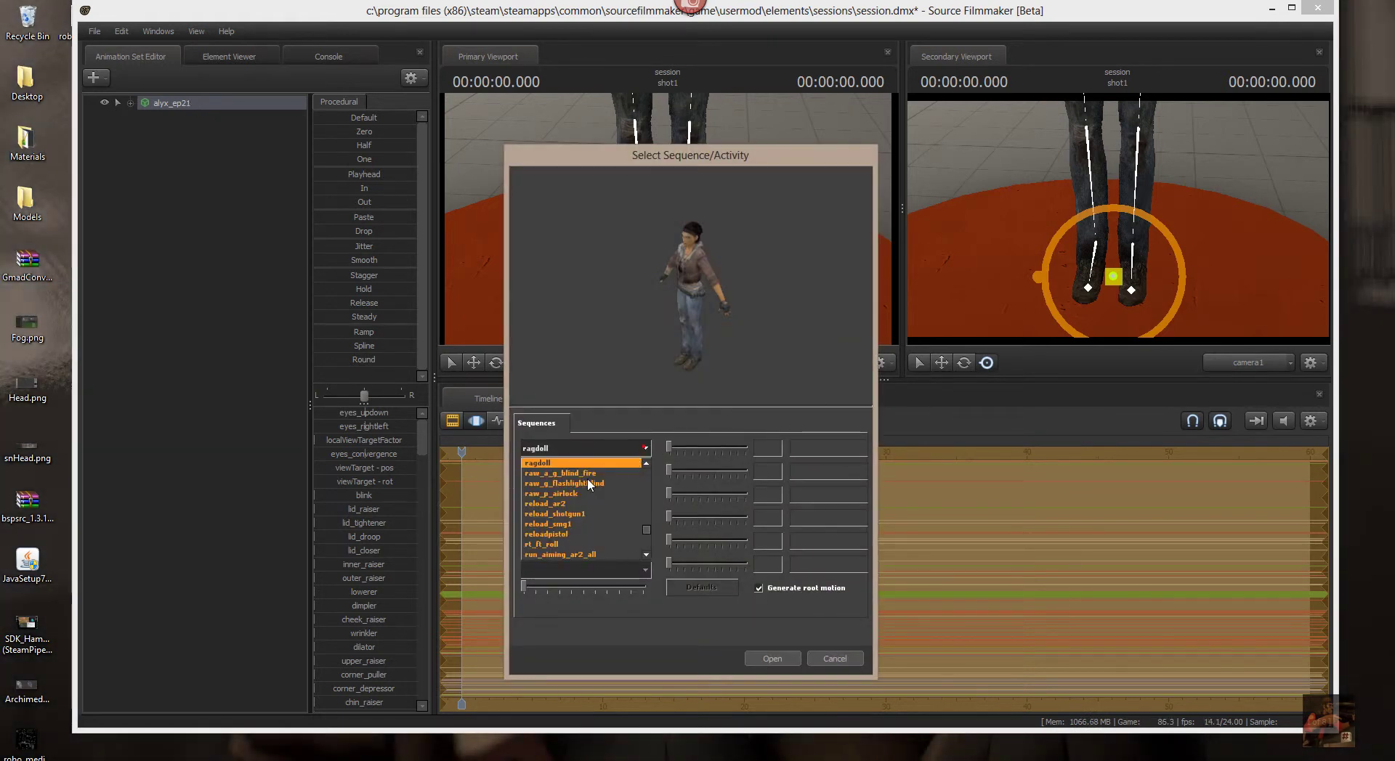
{"action": "left_click", "coordinate": [564, 525]}
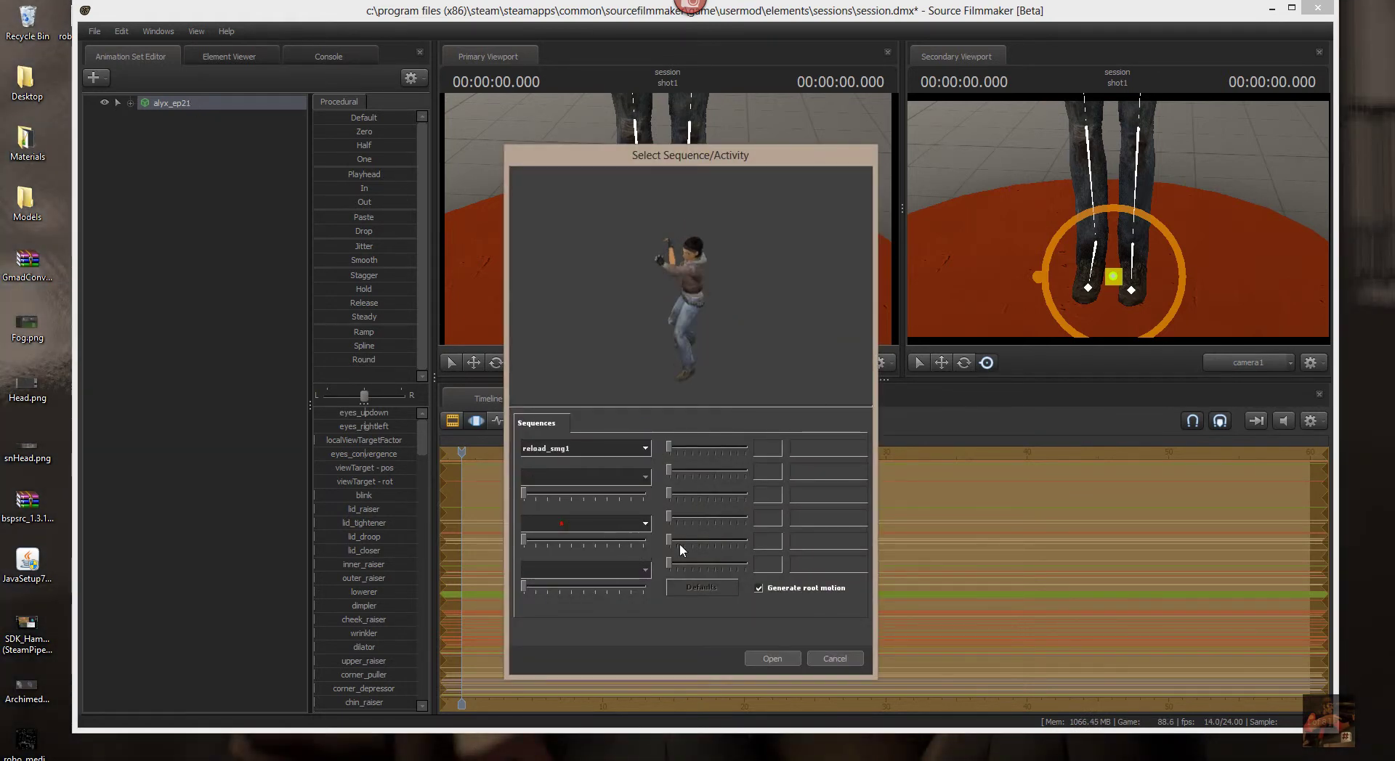
{"action": "left_click", "coordinate": [773, 659]}
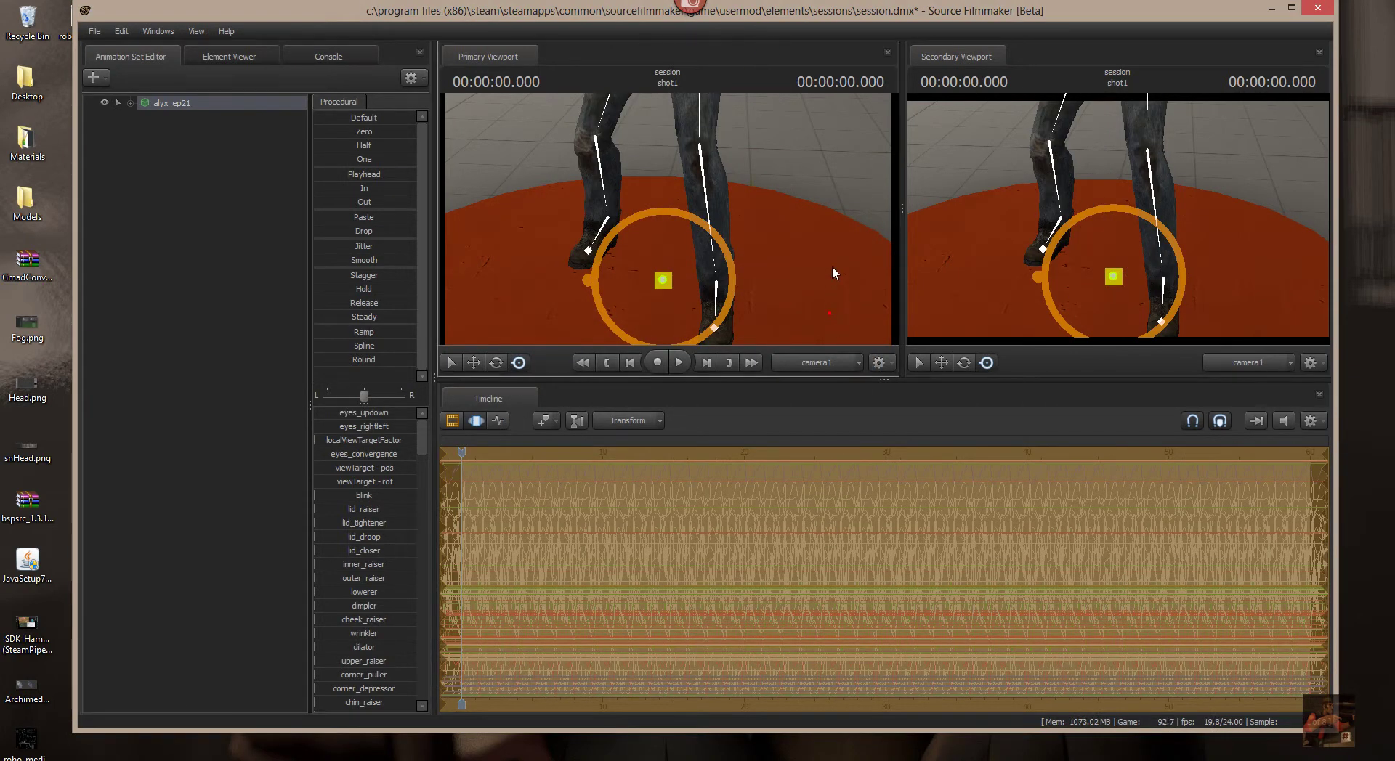
Step: Frame Alyx's upper body in the primary viewport and play back the imported reload animation
{"action": "left_click_drag", "start_coordinate": [831, 273], "coordinate": [831, 274]}
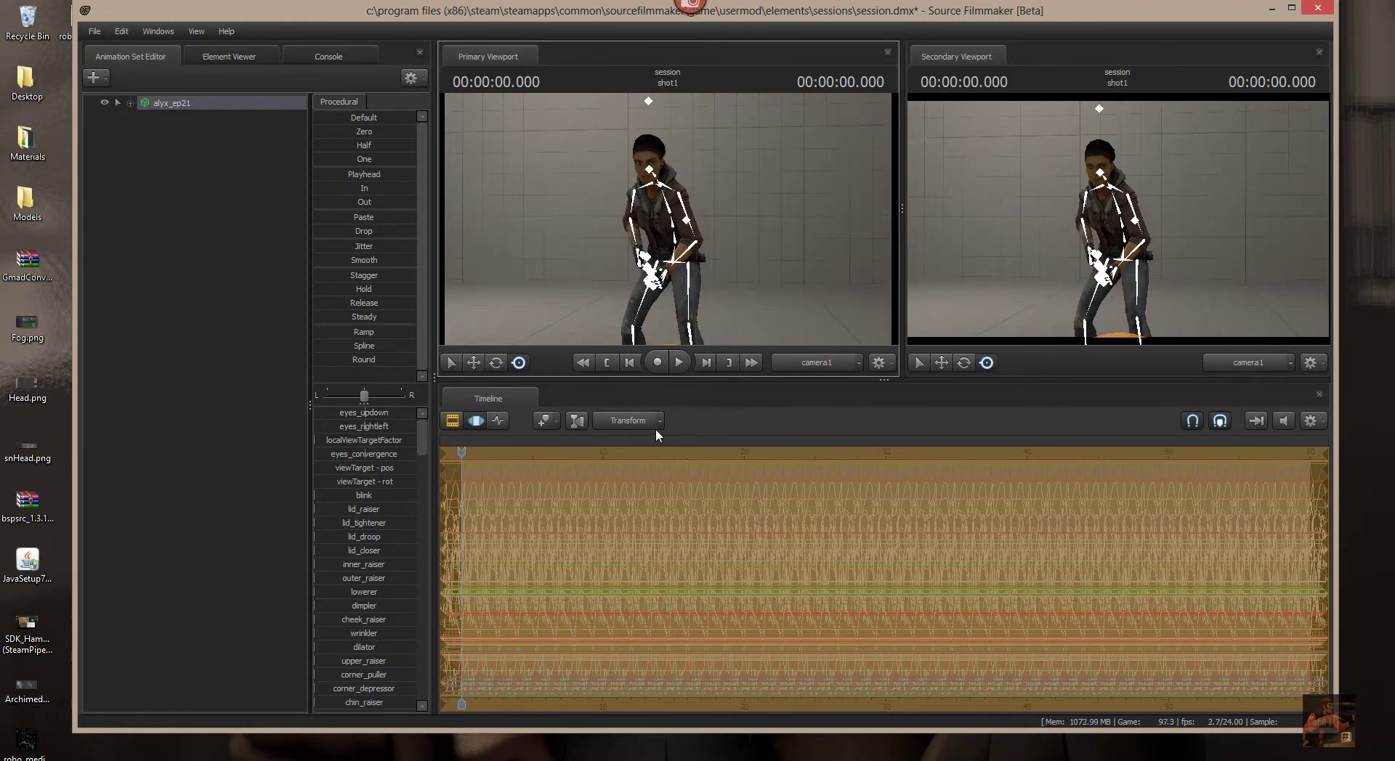
{"action": "left_click", "coordinate": [678, 357]}
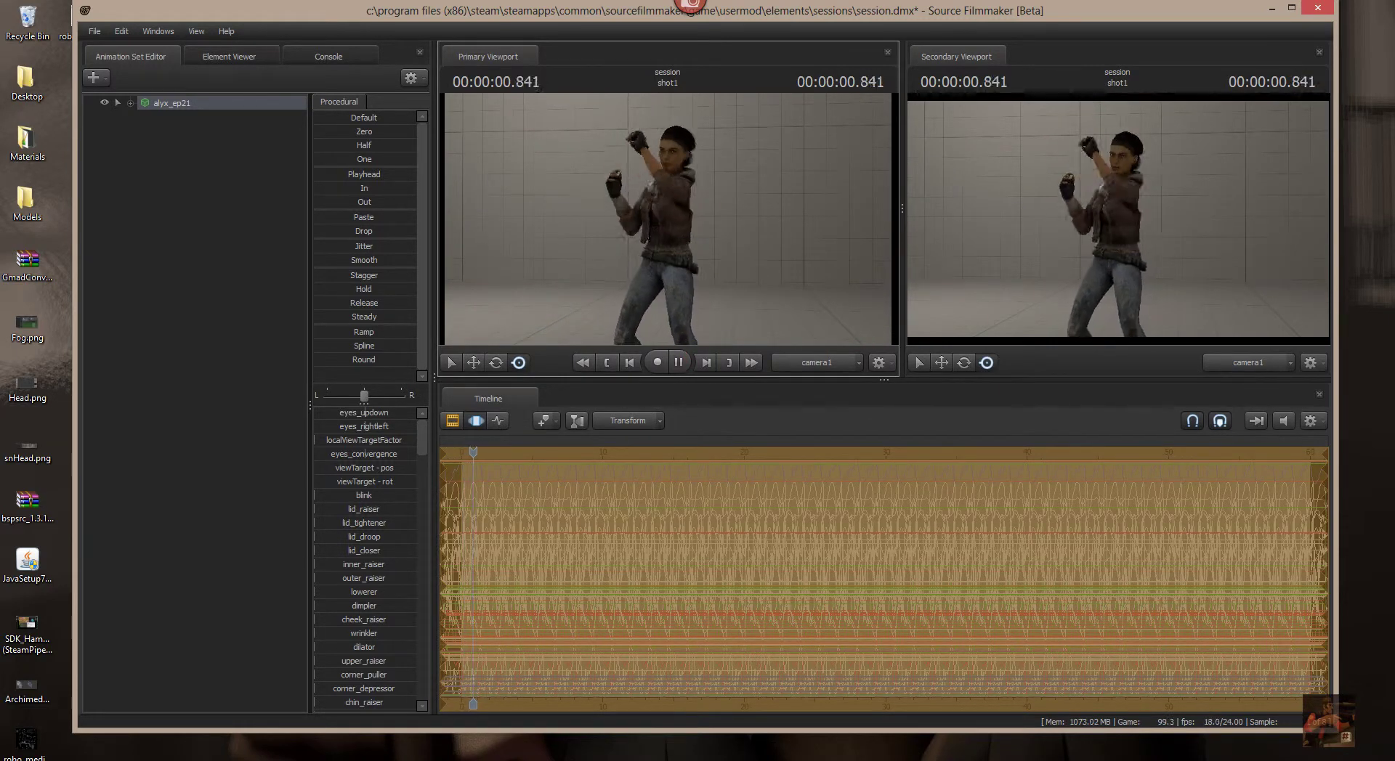